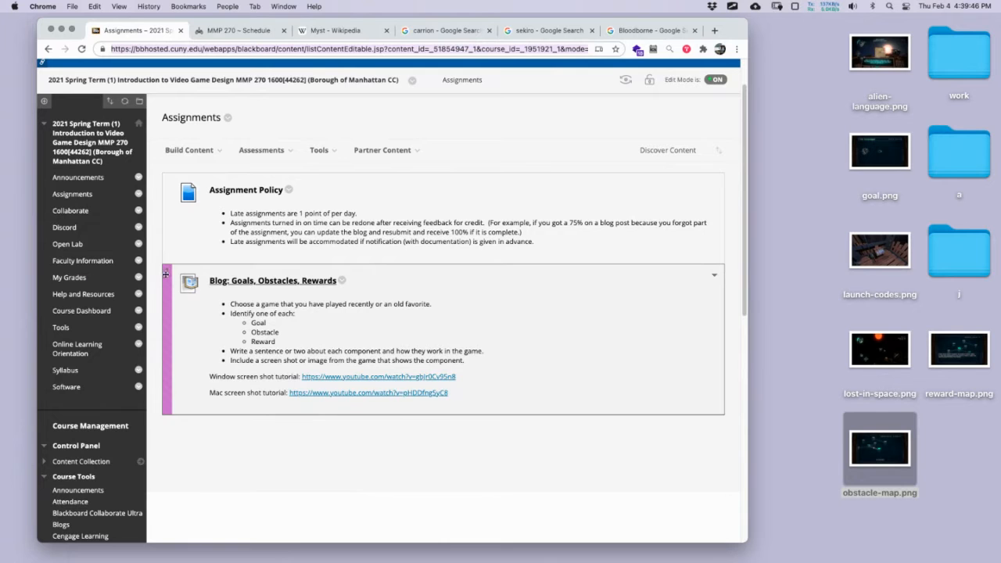
# Open the course's OpenLab site in a new tab and copy the Welcome to MMP 270 post's address.
pyautogui.click(79, 246)
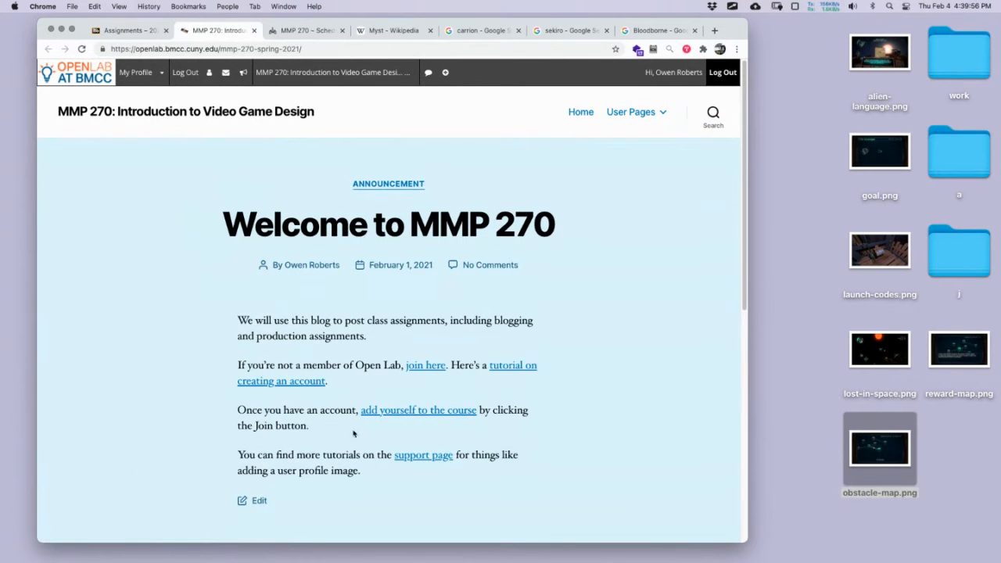
pyautogui.click(392, 225)
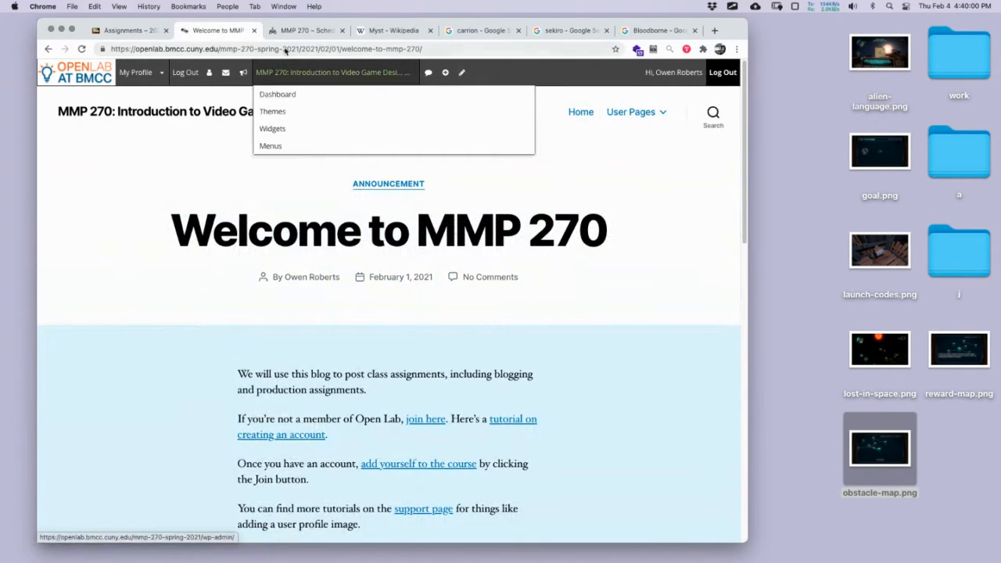
pyautogui.click(283, 49)
pyautogui.press('super+c')
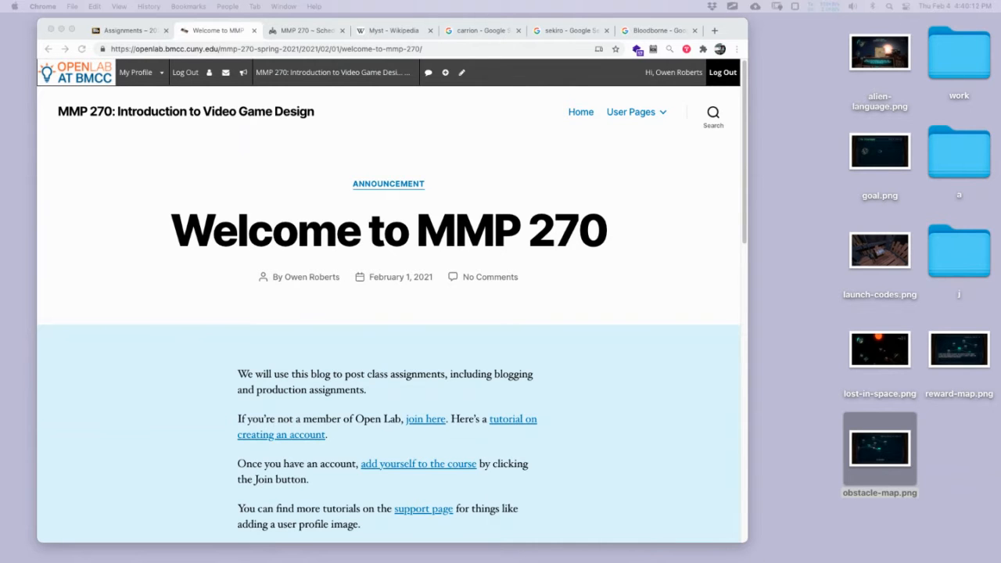
# Go back from the Welcome post to the MMP 270 course site home page.
pyautogui.click(466, 197)
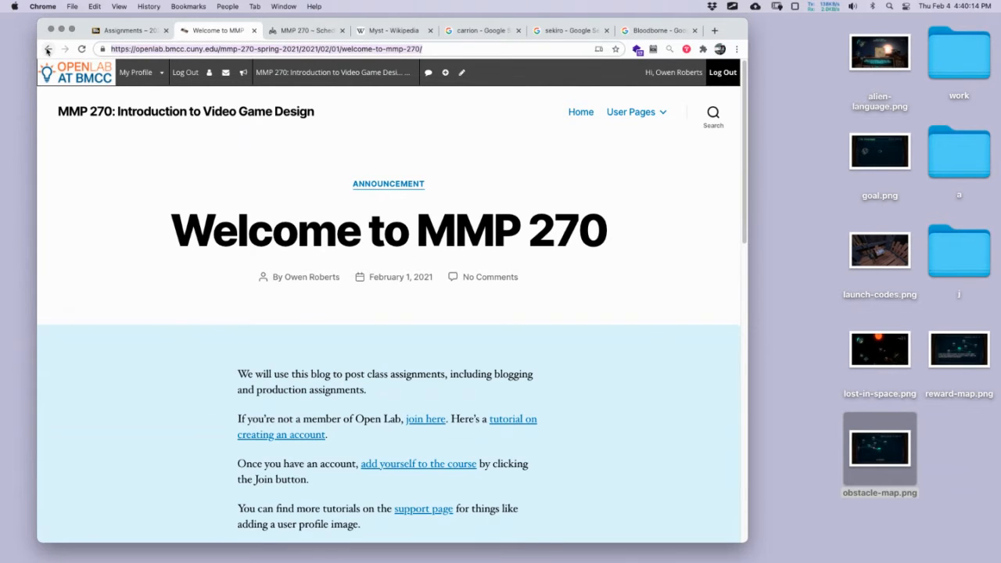
pyautogui.scroll(-5, 206, 253)
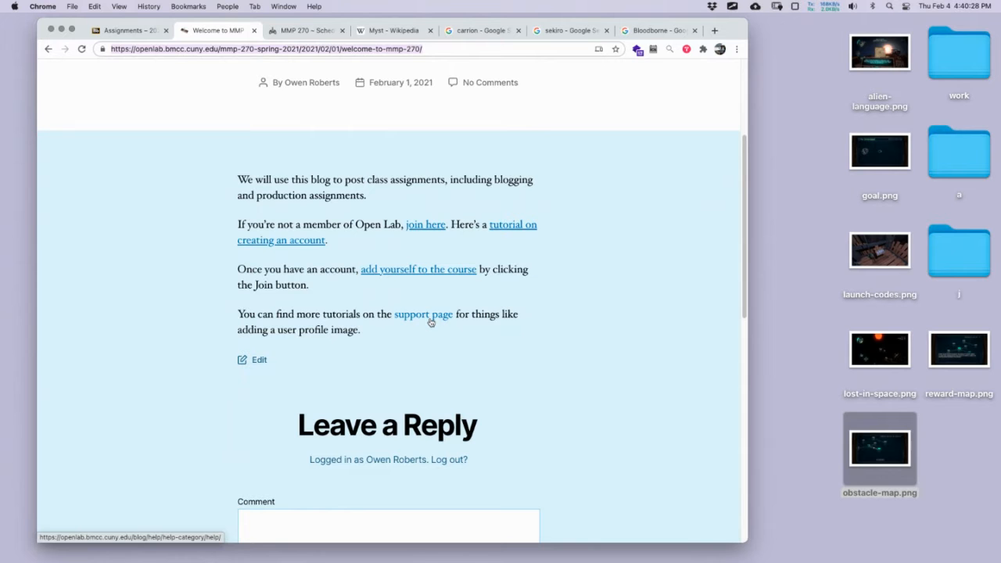
pyautogui.scroll(5, 148, 144)
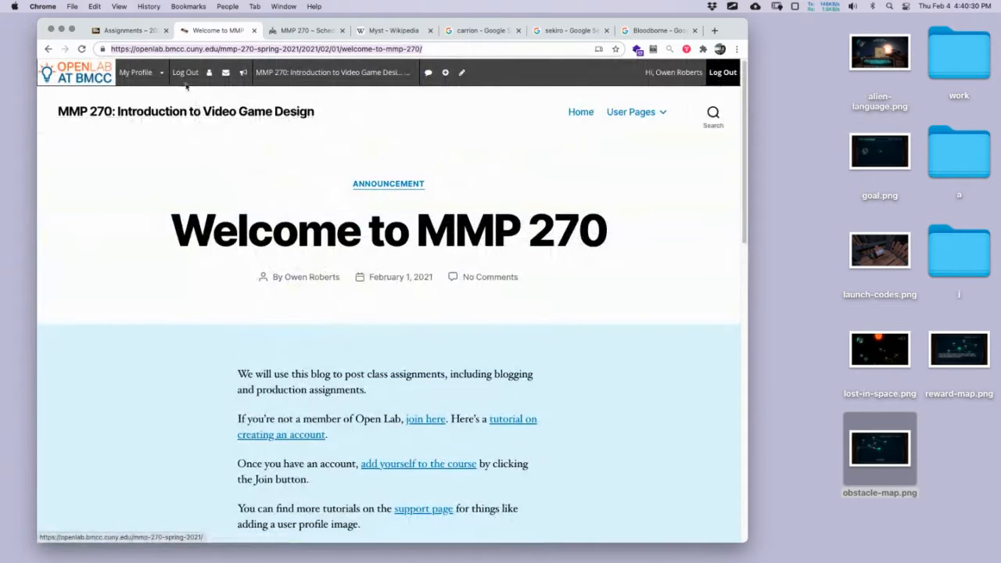
pyautogui.click(50, 49)
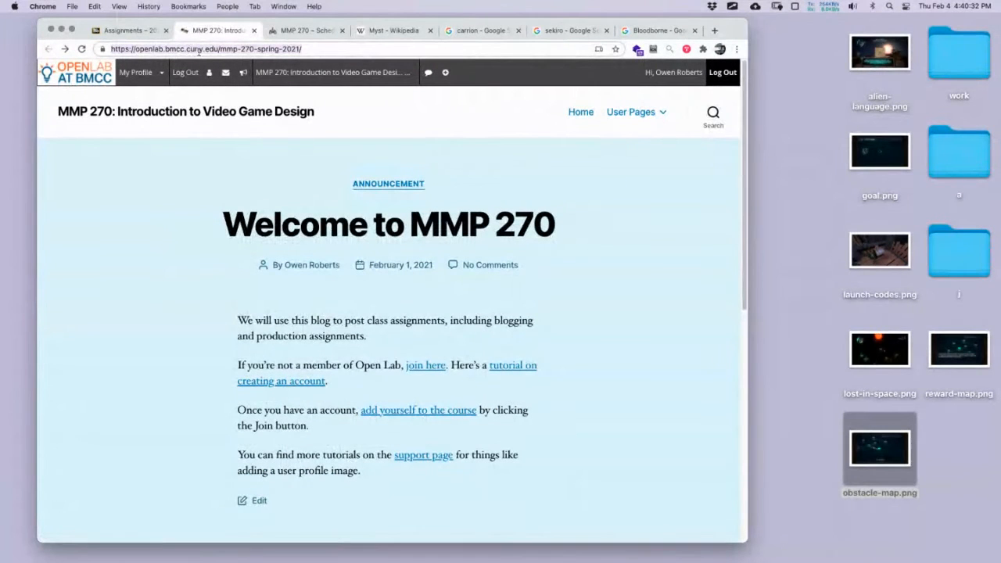
# Load the MMP 270 site home in an incognito window, trimming the pasted post address.
pyautogui.press('super+n')
pyautogui.press('super+w')
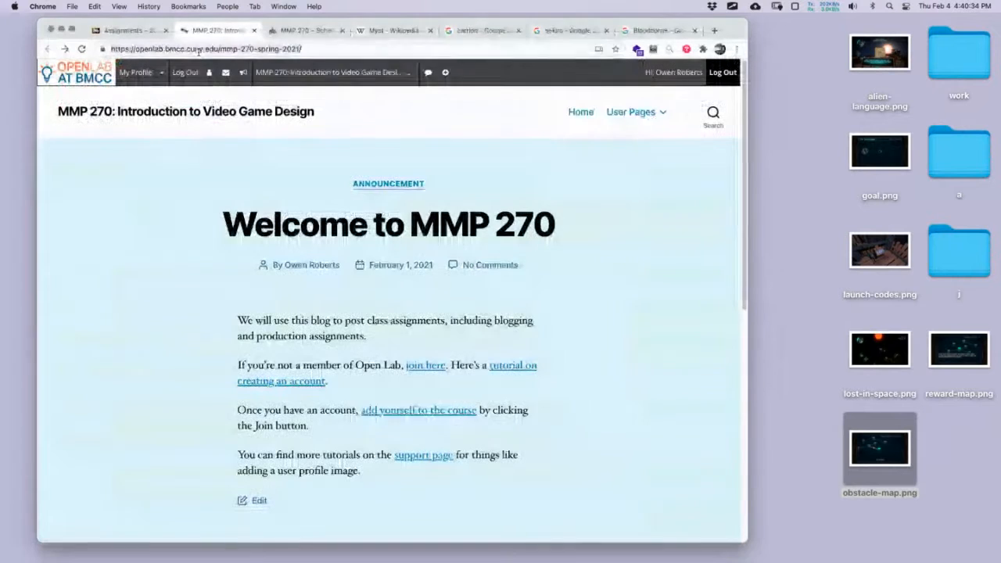
pyautogui.press('super+shift+n')
pyautogui.press('super+v')
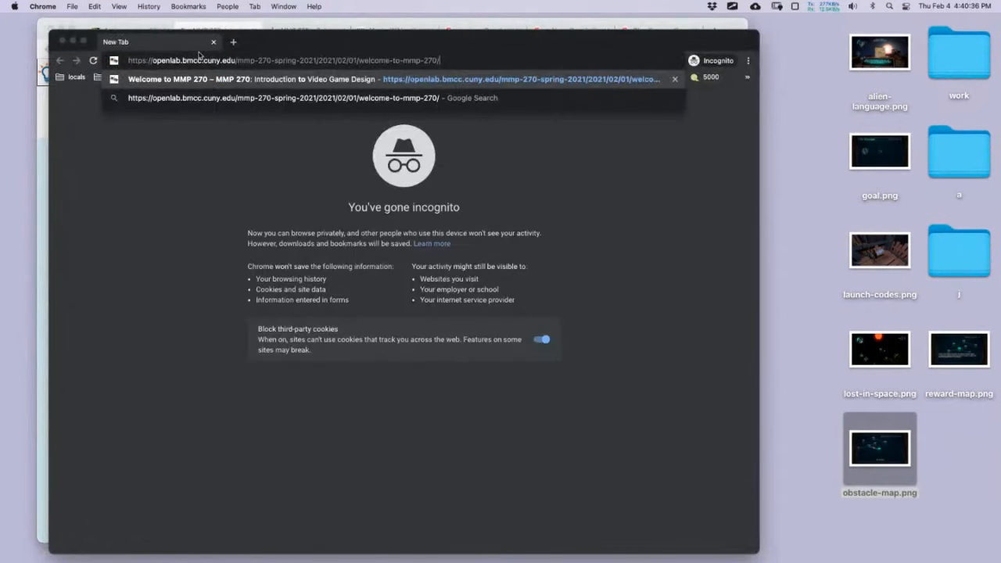
pyautogui.hotkey('alt', 'shift', 'Left')
pyautogui.hotkey('alt', 'shift', 'Left')
pyautogui.hotkey('alt', 'shift', 'Left')
pyautogui.hotkey('alt', 'shift', 'Left')
pyautogui.hotkey('alt', 'shift', 'Left')
pyautogui.hotkey('alt', 'shift', 'Left')
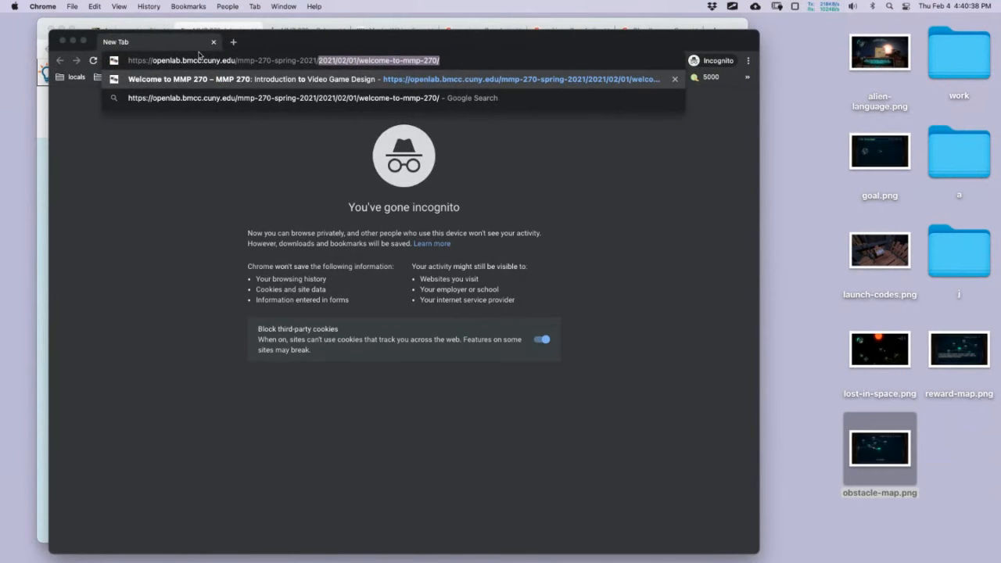
pyautogui.press('BackSpace')
pyautogui.press('Return')
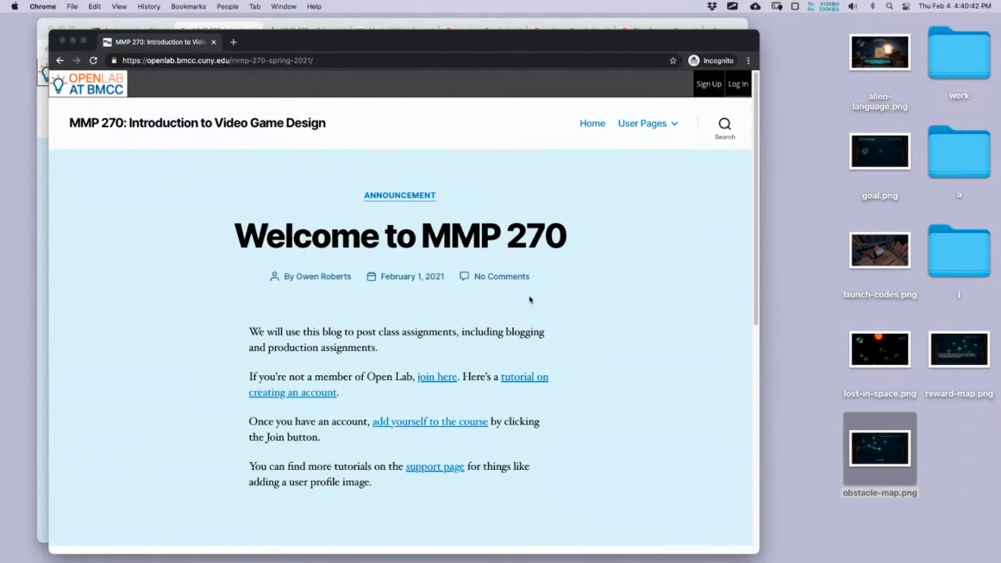
# Log in to OpenLab with the BMCC username and password.
pyautogui.click(743, 88)
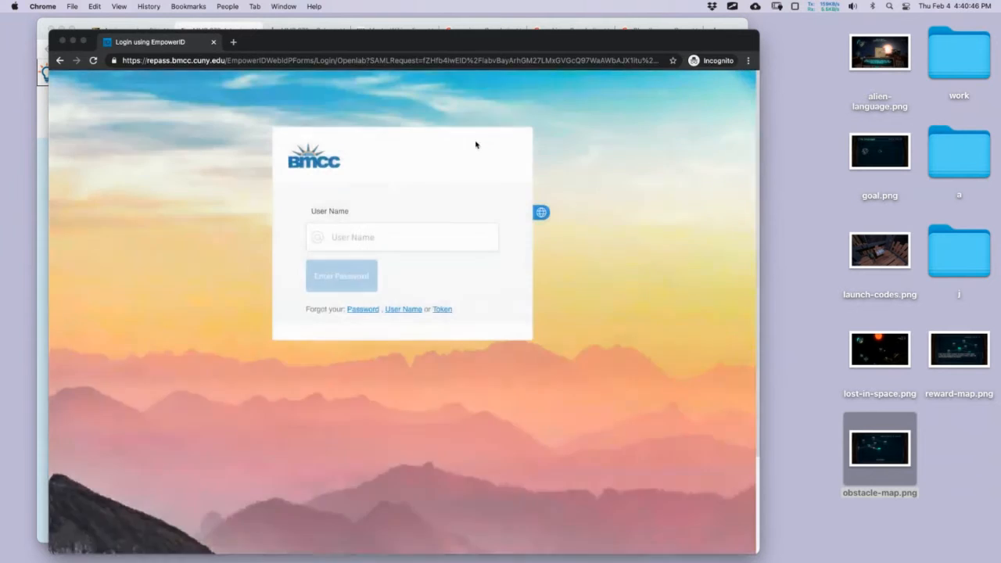
pyautogui.click(346, 239)
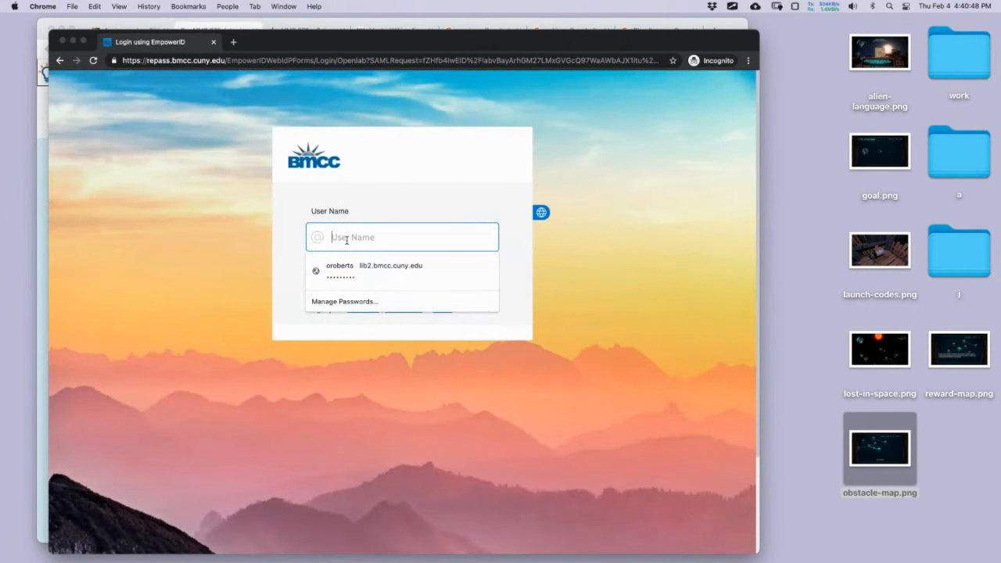
pyautogui.write('oroberts')
pyautogui.press('Return')
pyautogui.write('*')
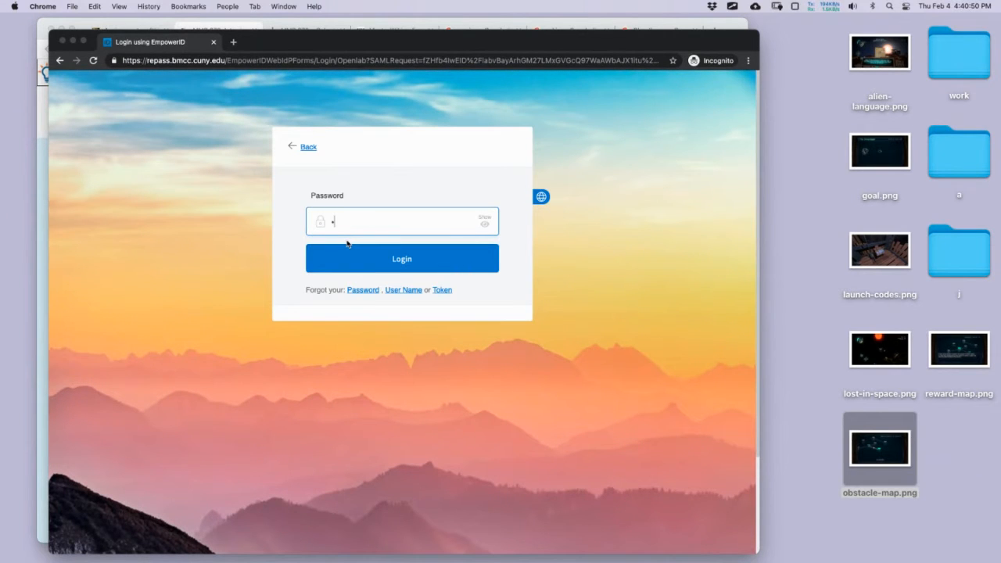
pyautogui.write('************')
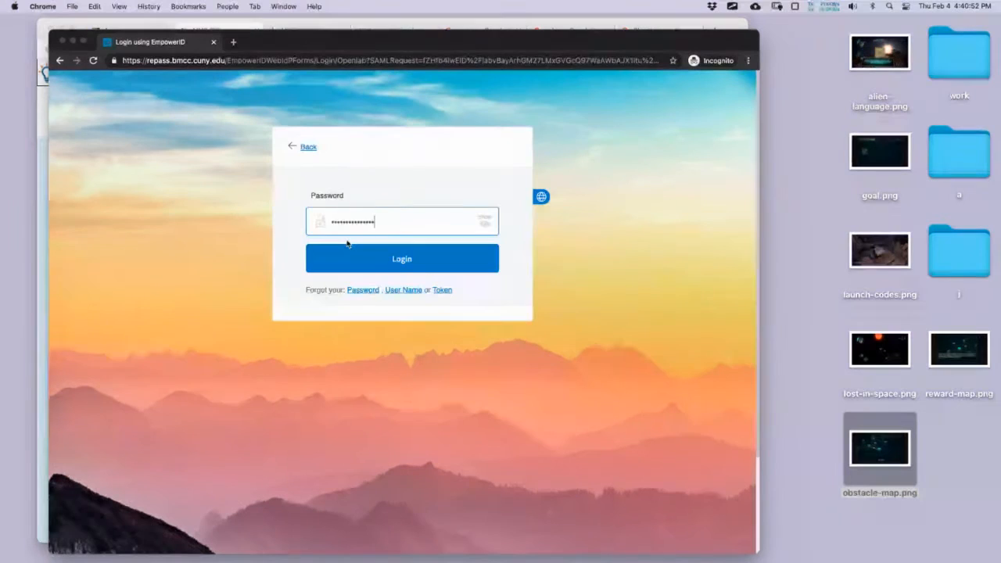
pyautogui.press('Return')
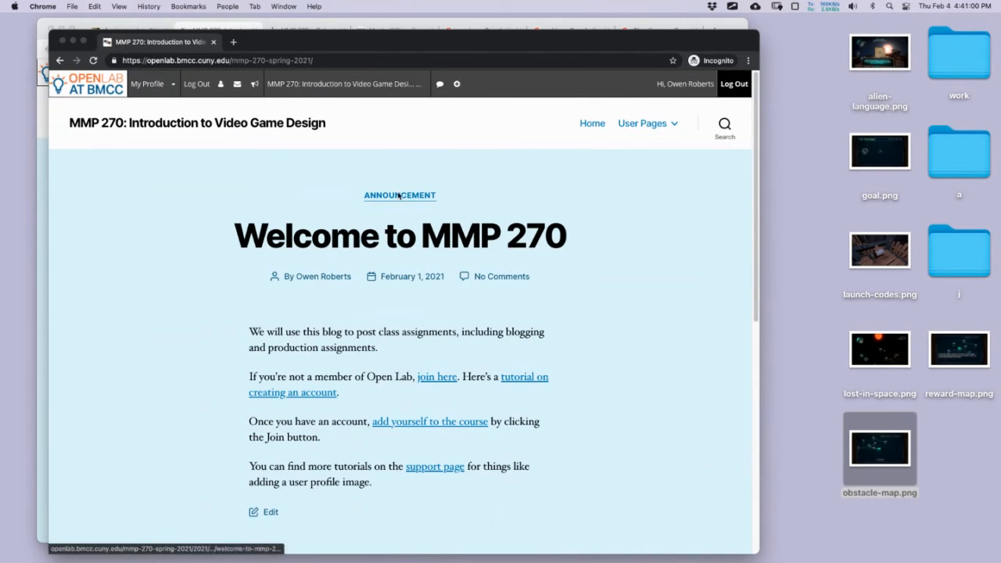
# Browse your own author posts page, then return to MMP 270 home and reveal the + New menu.
pyautogui.moveTo(659, 129)
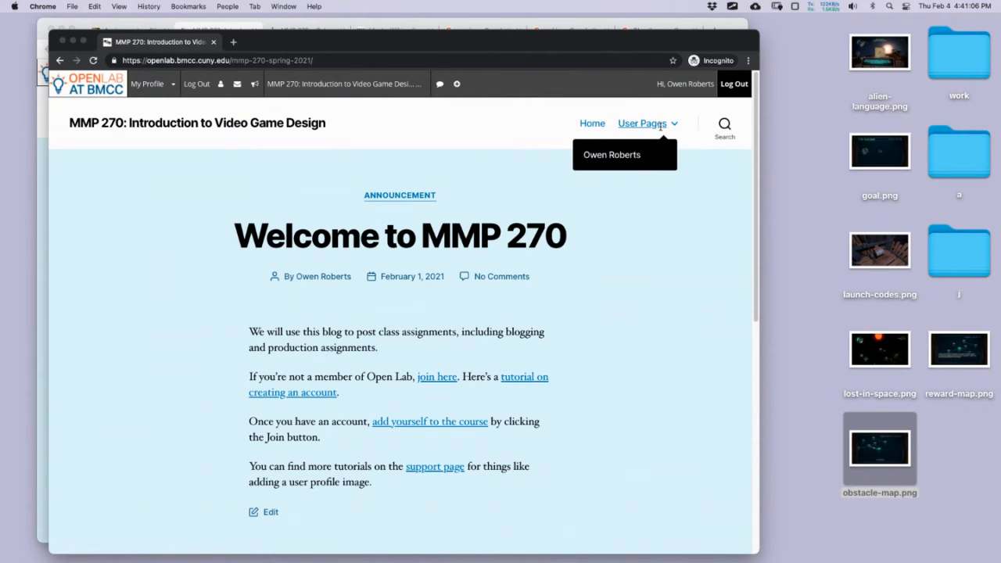
pyautogui.click(614, 156)
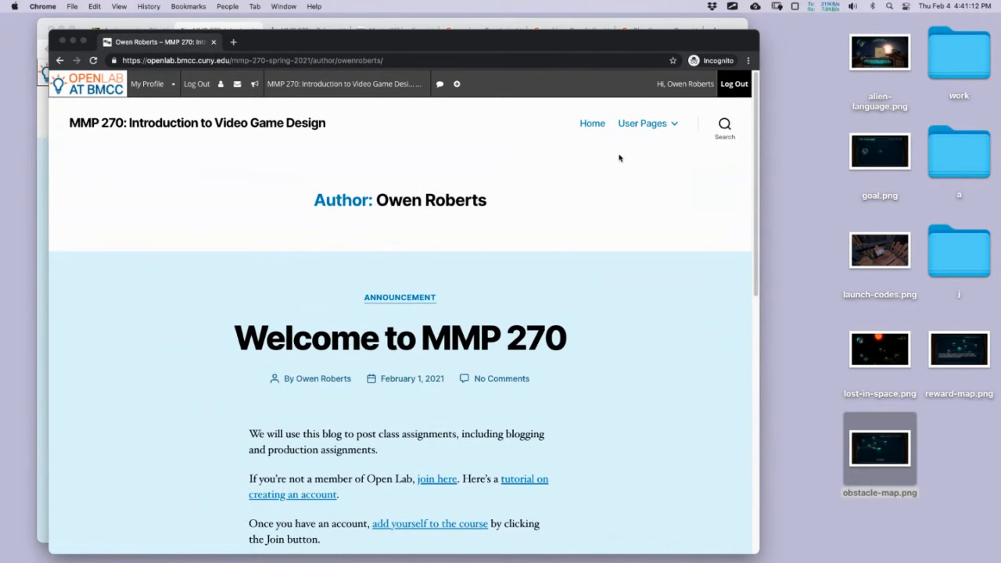
pyautogui.scroll(-5, 457, 237)
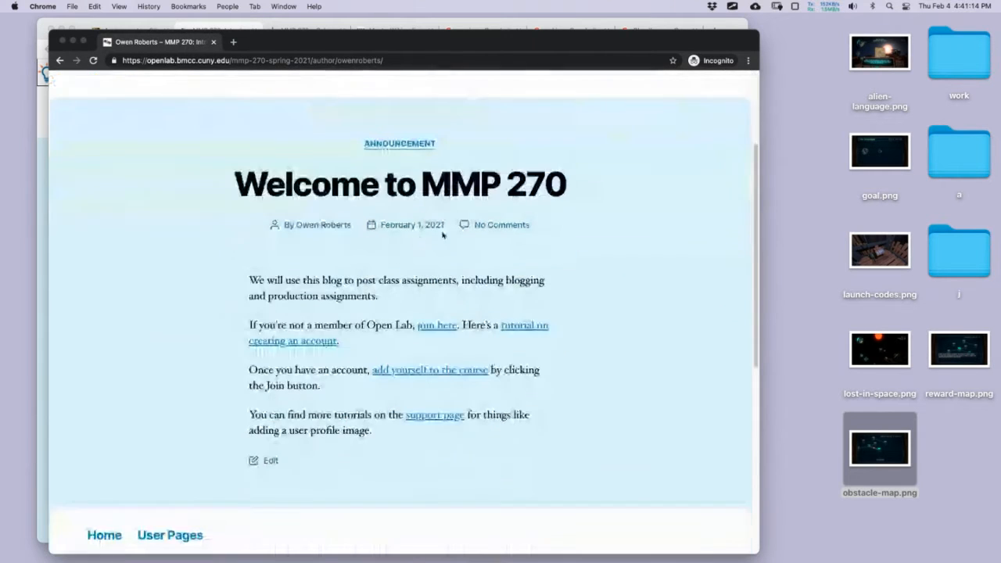
pyautogui.scroll(5, 419, 192)
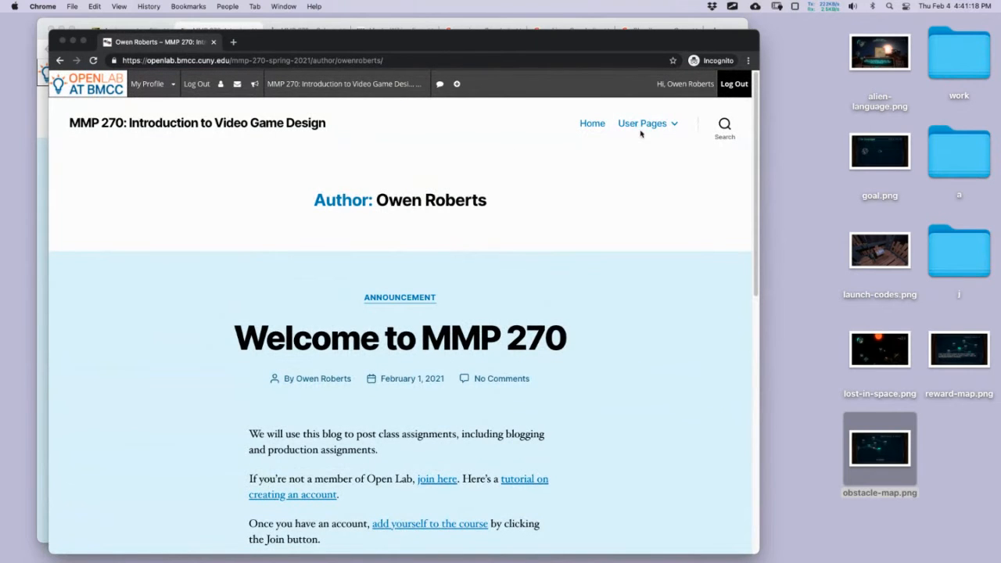
pyautogui.click(269, 137)
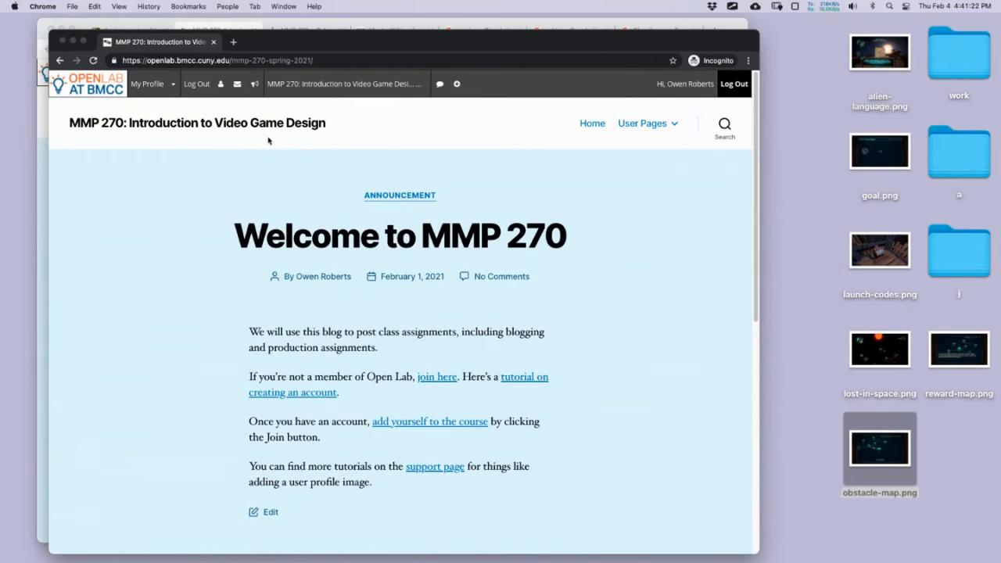
pyautogui.moveTo(460, 92)
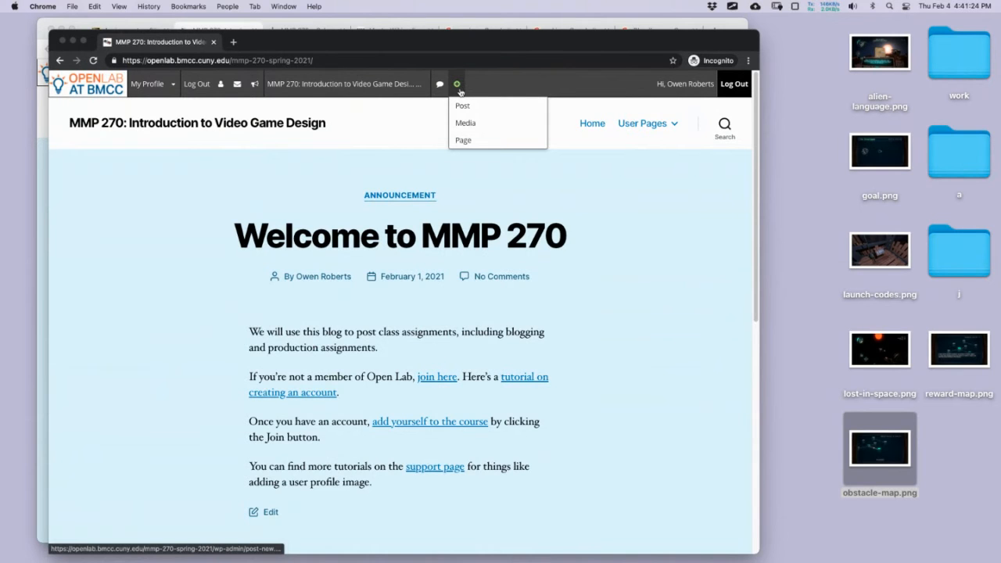
# Start a new post and step through the block editor welcome guide to Get started.
pyautogui.click(466, 105)
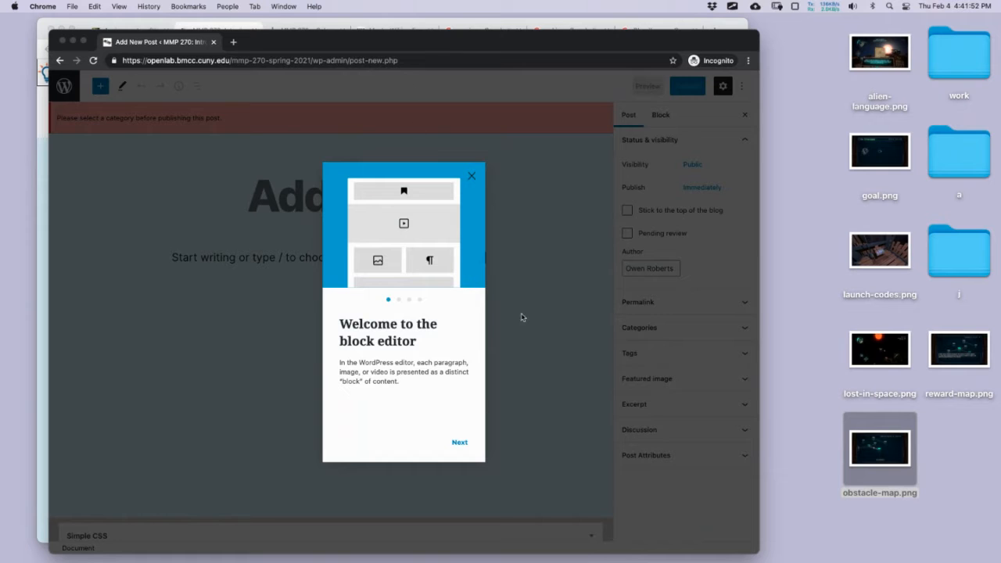
pyautogui.click(459, 442)
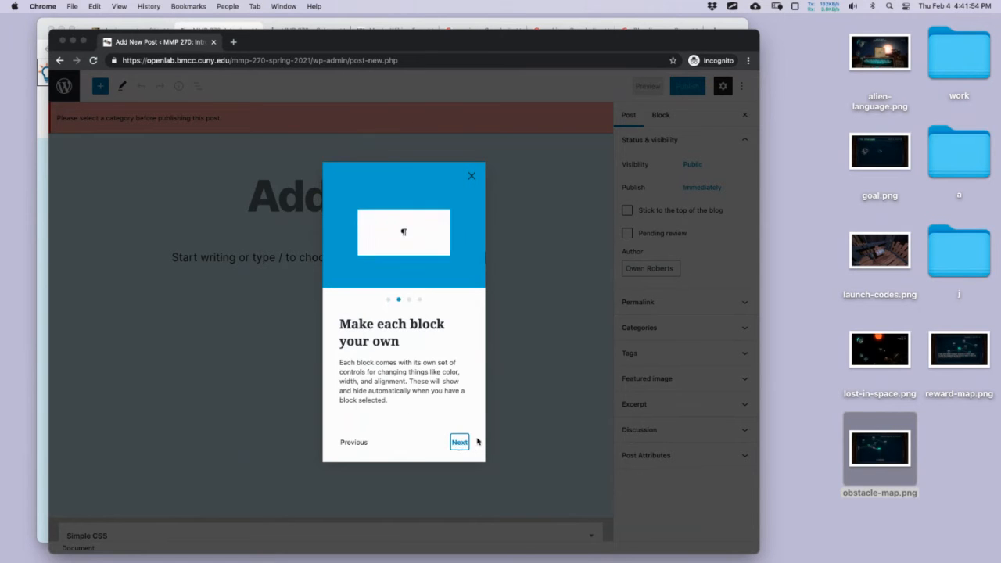
pyautogui.click(460, 445)
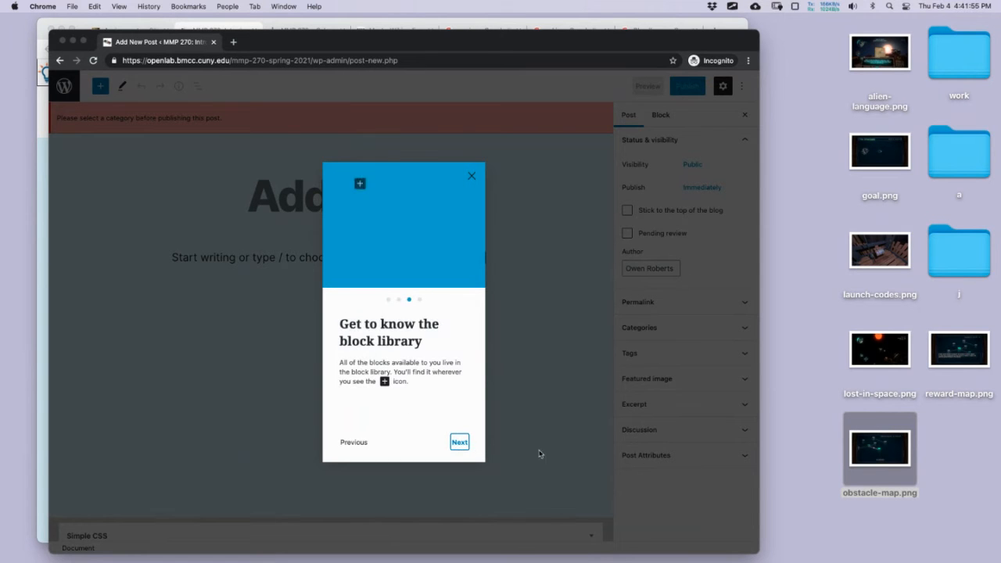
pyautogui.click(459, 442)
pyautogui.click(443, 442)
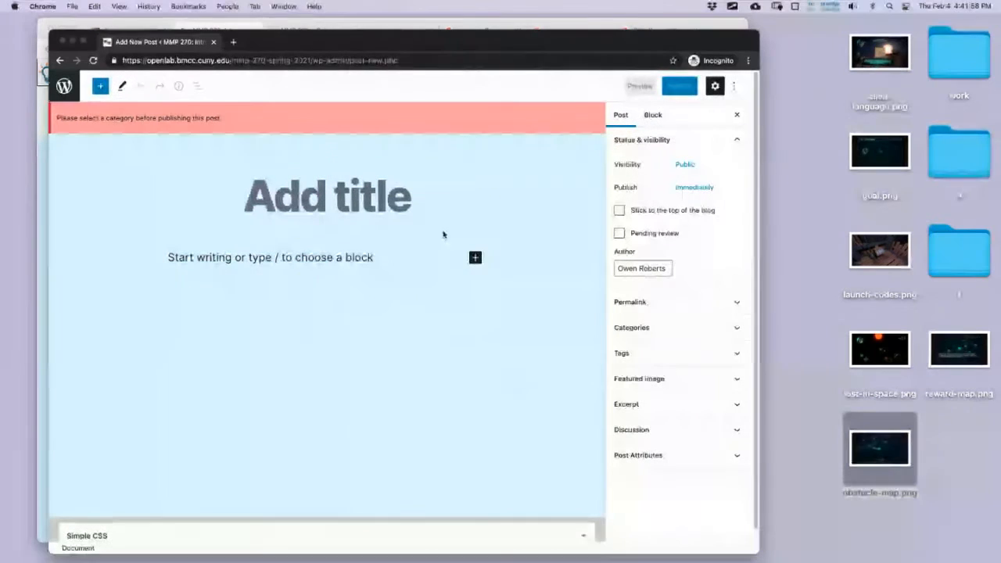
pyautogui.moveTo(360, 40); pyautogui.dragTo(357, 14)
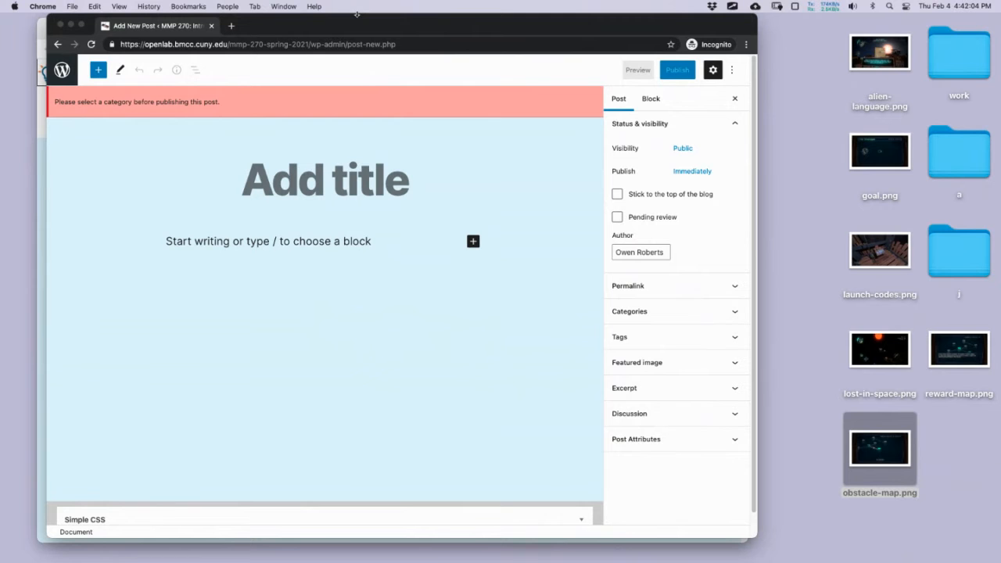
# Enter the post title 'Blog on Goals, Obstacles and Rewards in Outer Wilds'.
pyautogui.click(311, 180)
pyautogui.write('Blog')
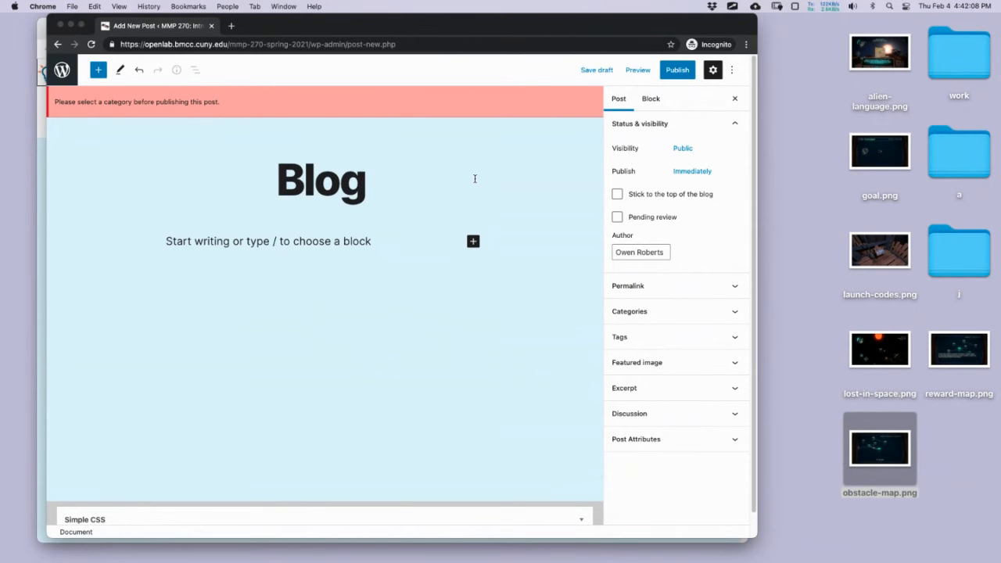
pyautogui.write(' on')
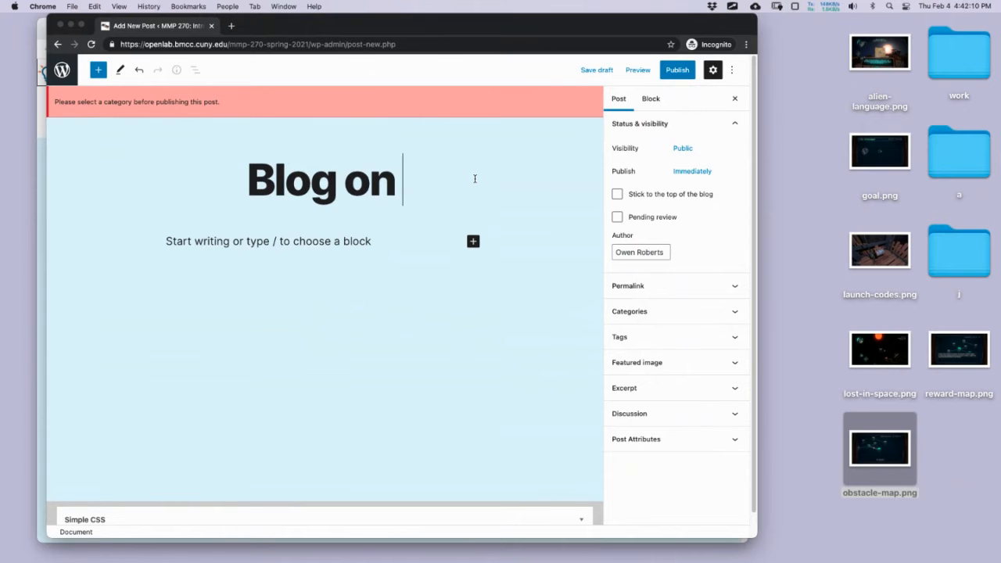
pyautogui.write(' Goals, Obs')
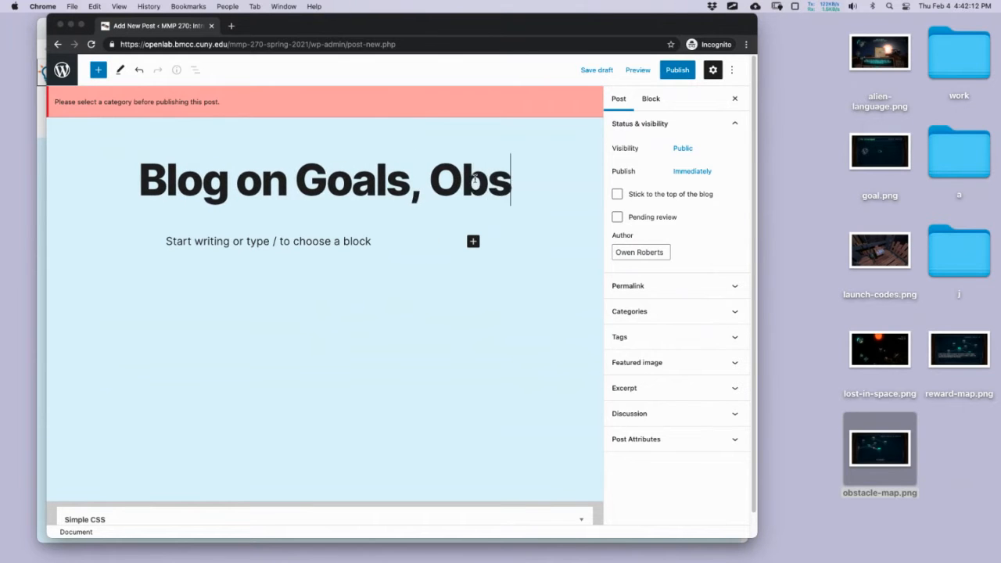
pyautogui.write('tacles and Rew')
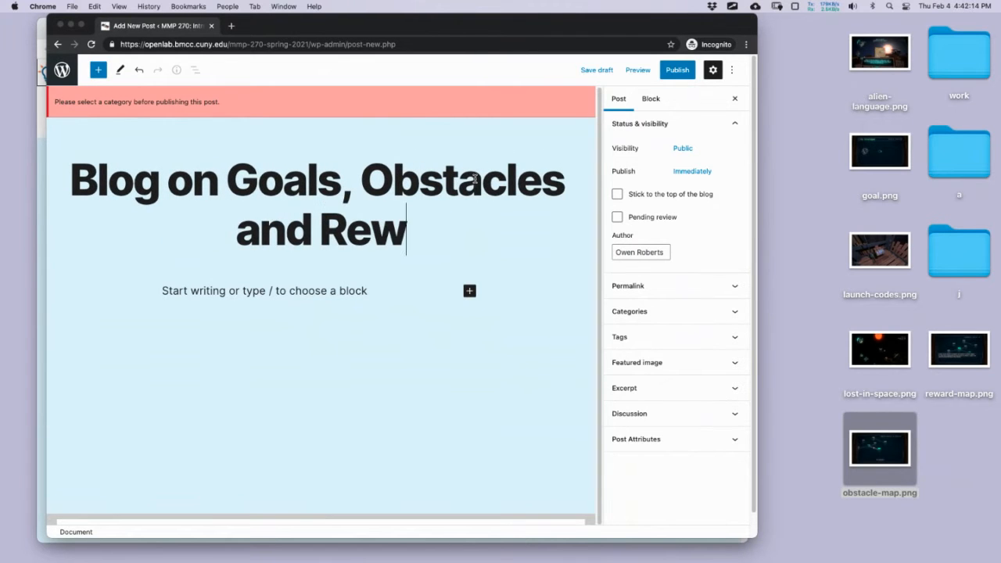
pyautogui.write('ards')
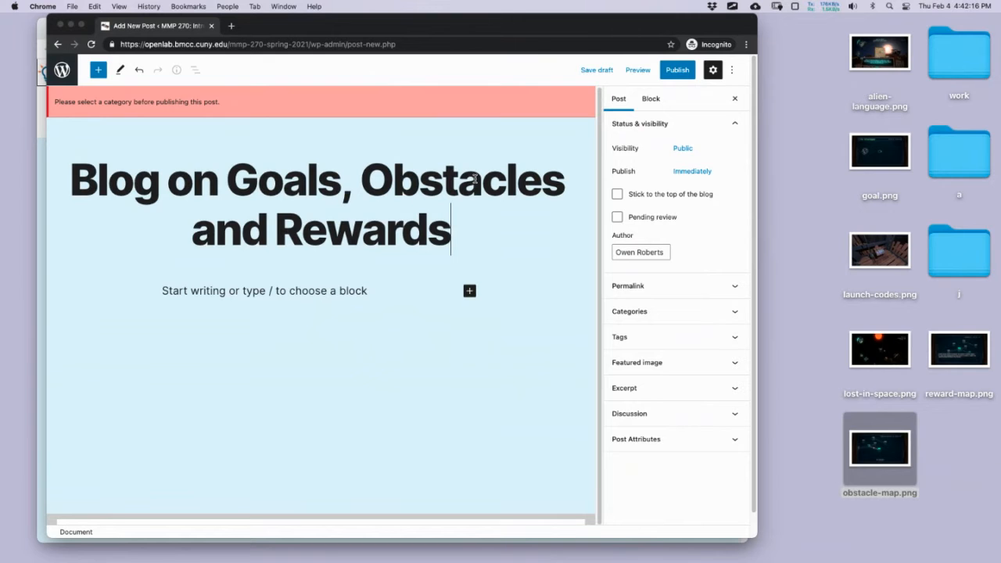
pyautogui.write(' in ')
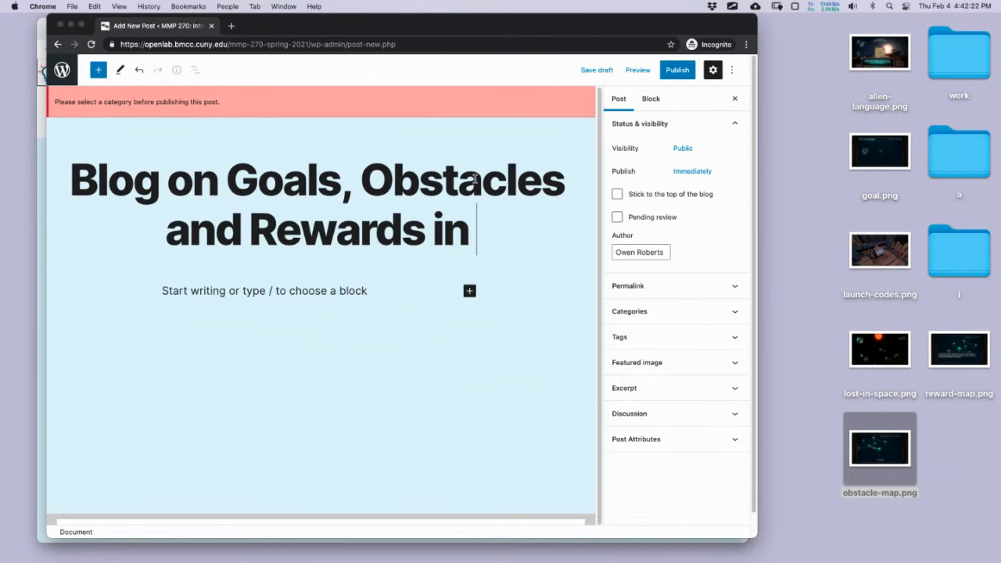
pyautogui.write('Outer')
pyautogui.write('Wilds')
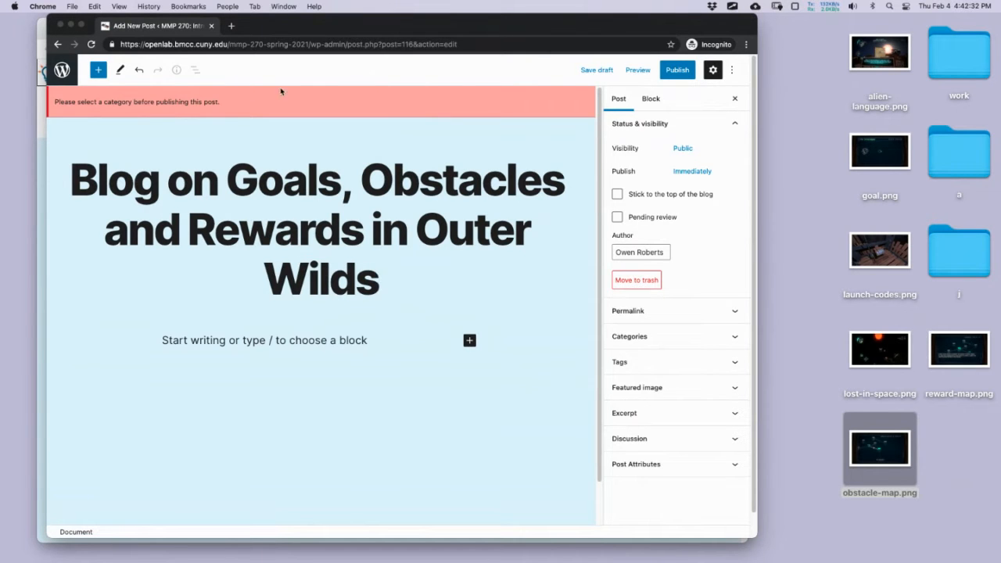
# Check the draft via Preview in new tab, then return to the Add New Post editor.
pyautogui.click(640, 70)
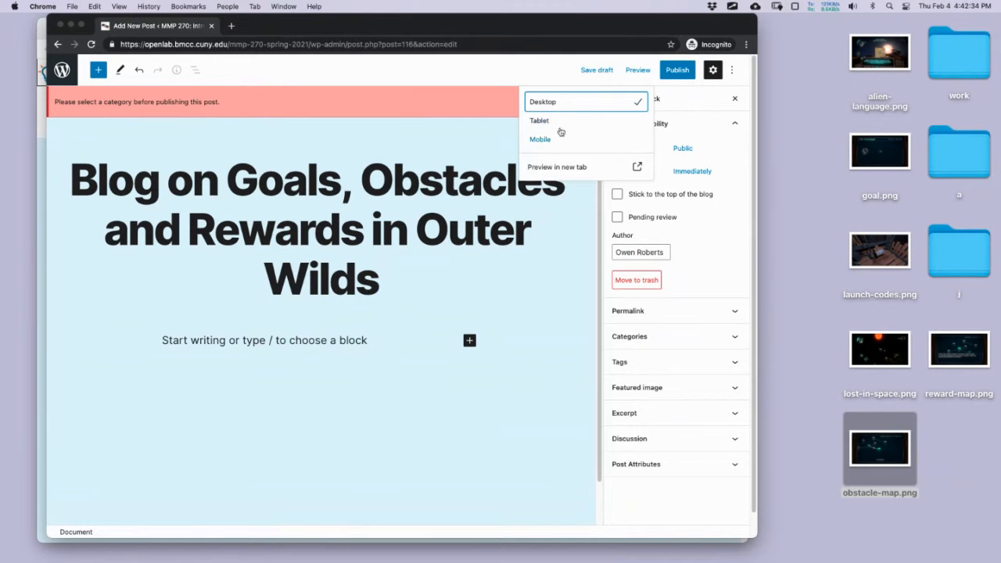
pyautogui.click(581, 169)
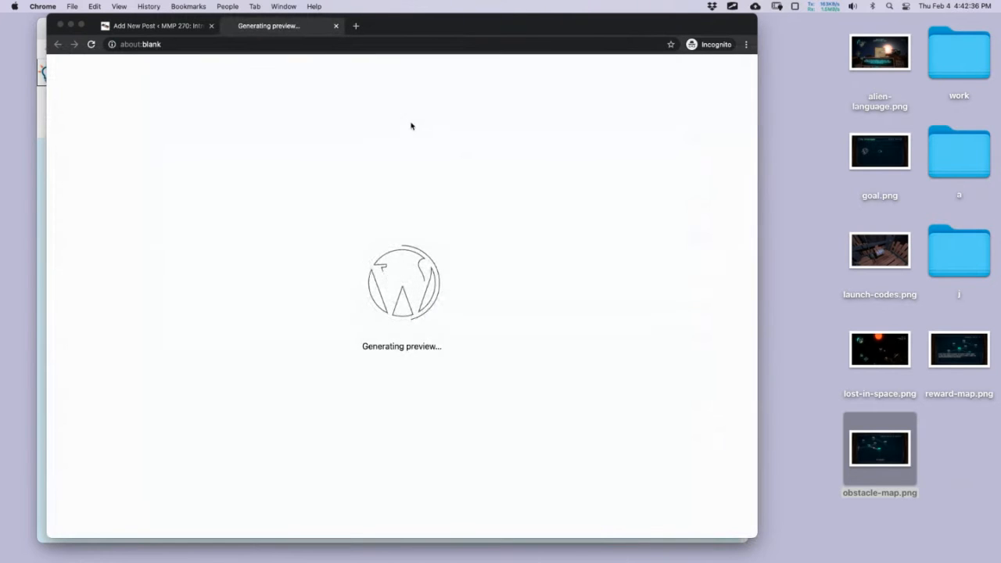
pyautogui.scroll(-5, 472, 194)
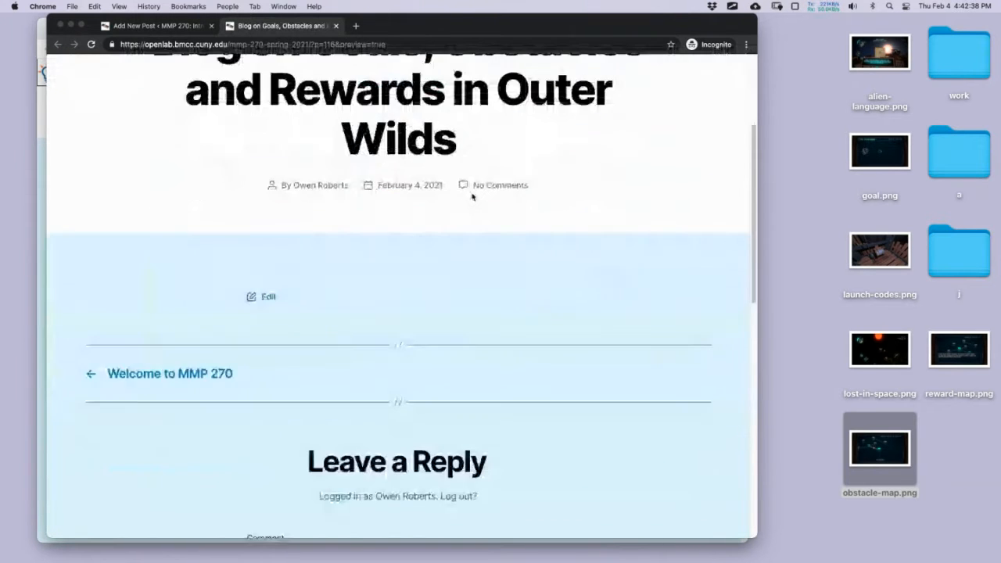
pyautogui.scroll(5, 472, 194)
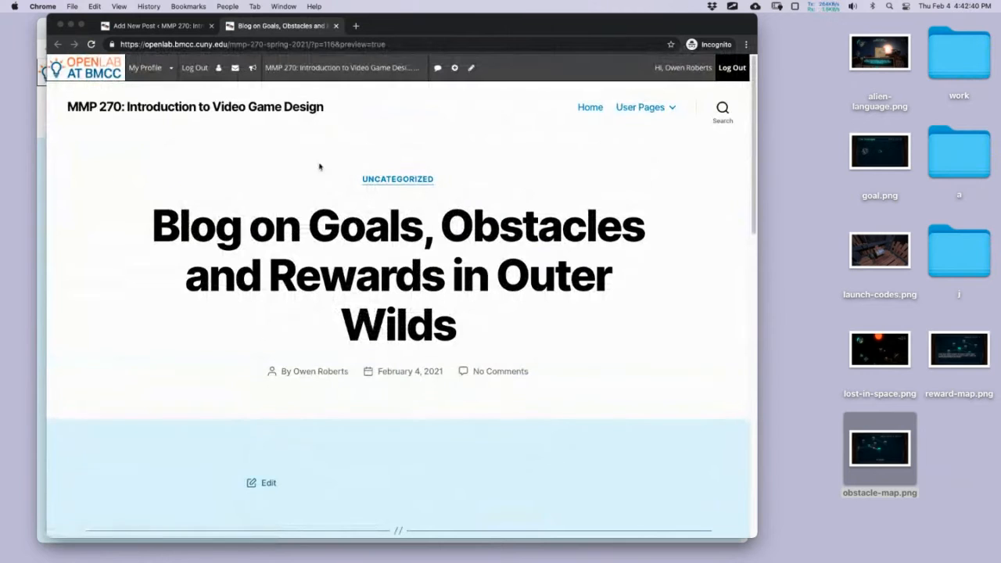
pyautogui.click(157, 26)
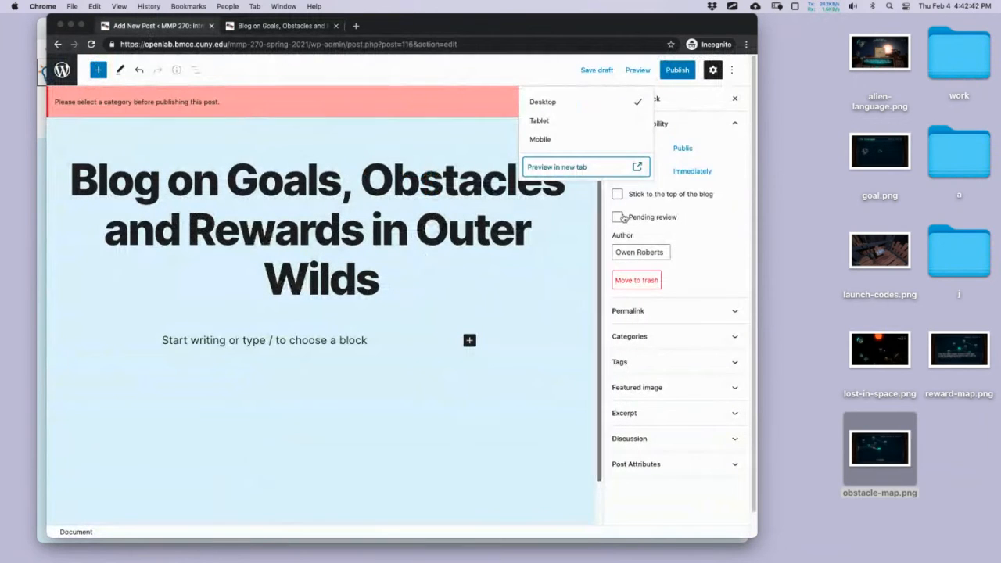
pyautogui.click(632, 105)
pyautogui.click(718, 207)
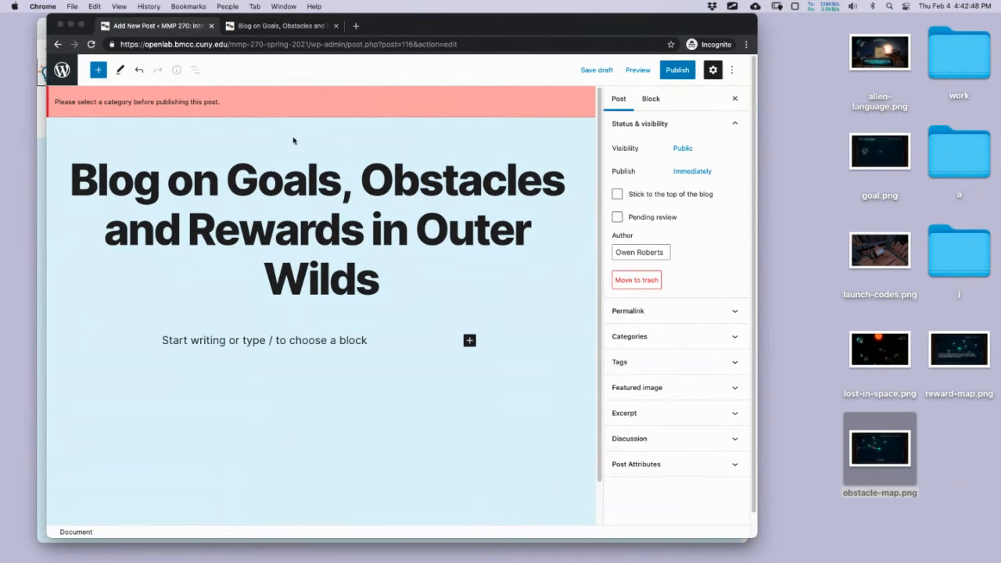
# In the Categories panel, tick Assignments and untick Uncategorized.
pyautogui.click(642, 124)
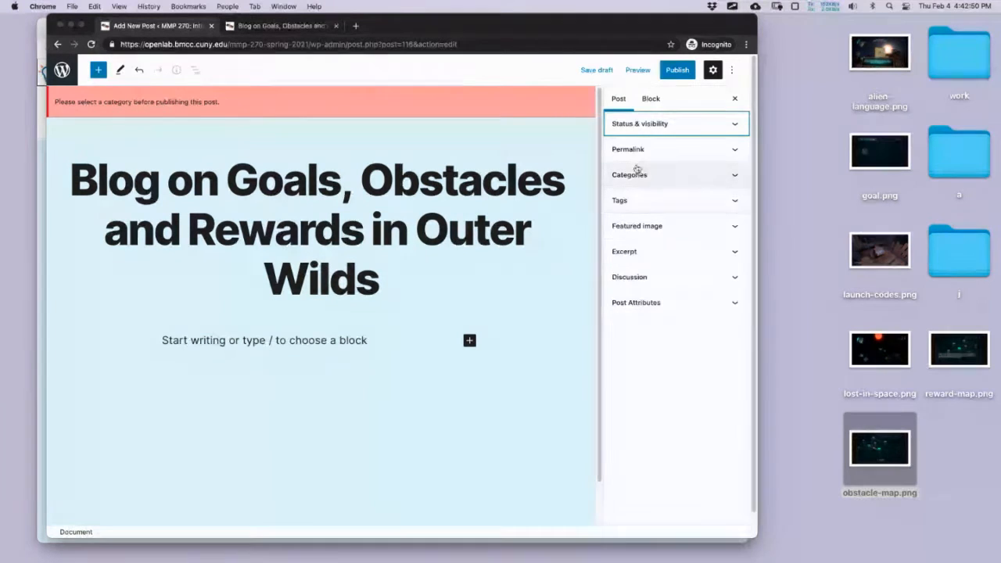
pyautogui.click(637, 173)
pyautogui.click(638, 227)
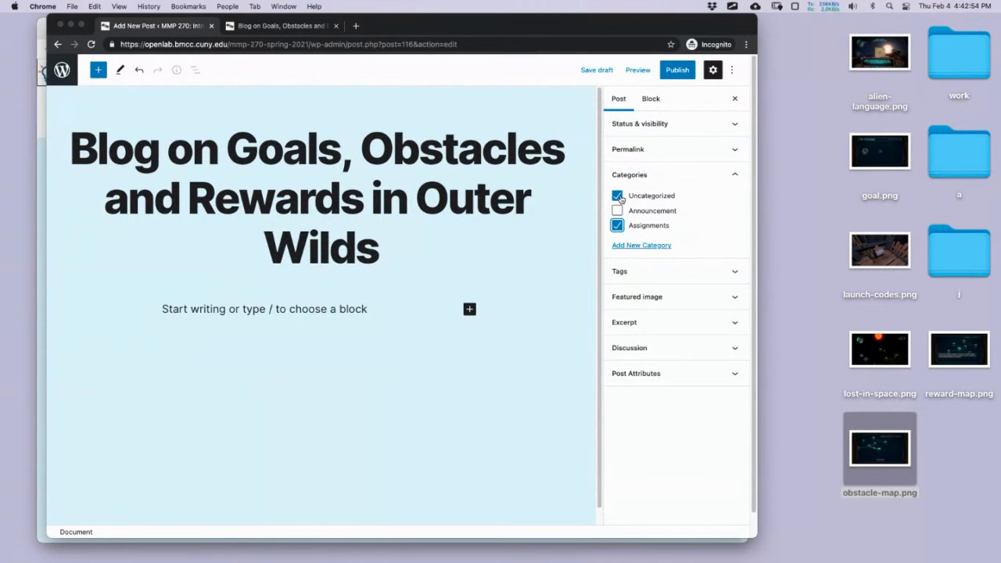
pyautogui.click(620, 198)
# Untick Assignments and add a new 'Blog Assignment' category with parent Assignments.
pyautogui.click(618, 226)
pyautogui.click(632, 246)
pyautogui.click(657, 277)
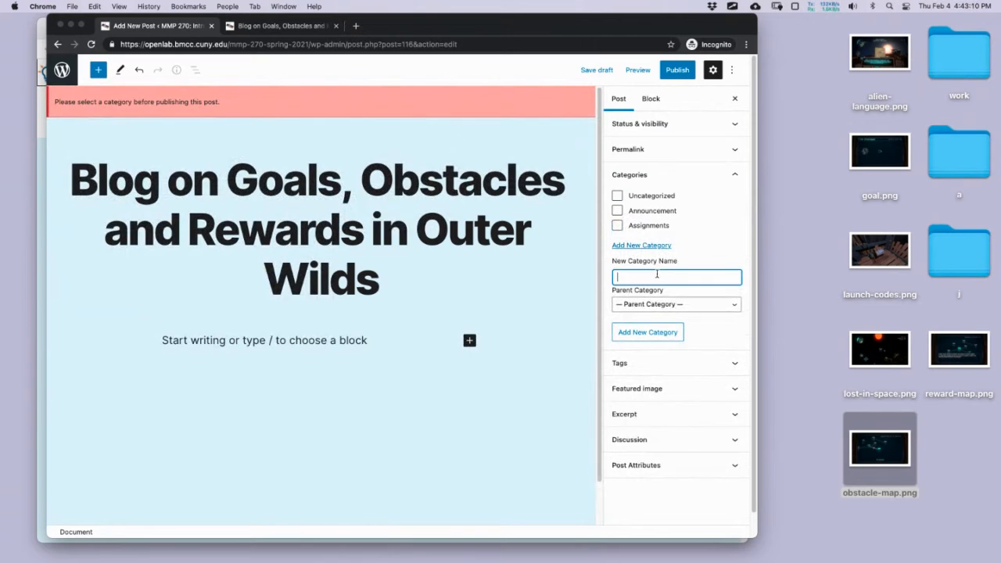
pyautogui.write('Blog Assignment')
pyautogui.click(665, 304)
pyautogui.click(669, 338)
pyautogui.click(673, 332)
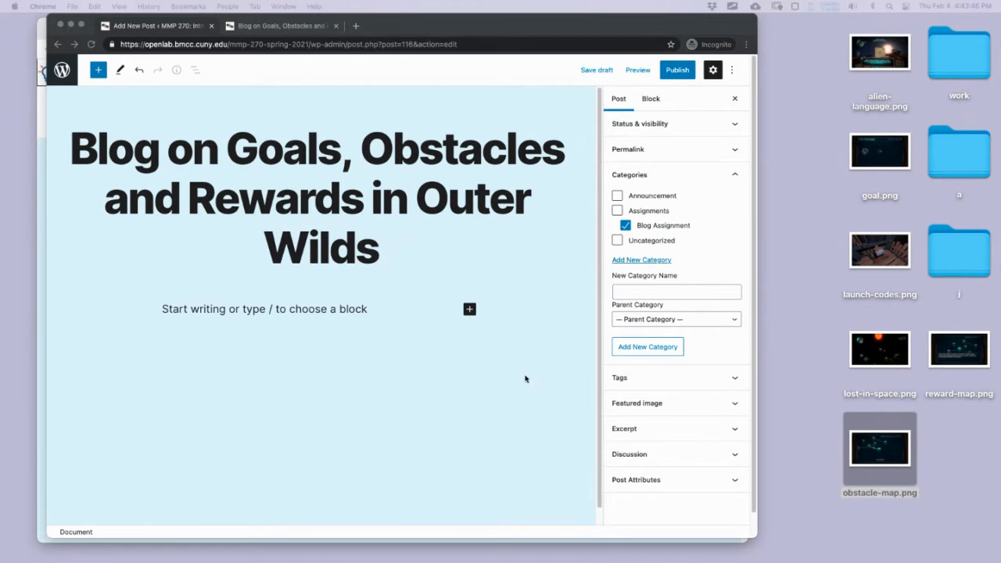
pyautogui.click(551, 264)
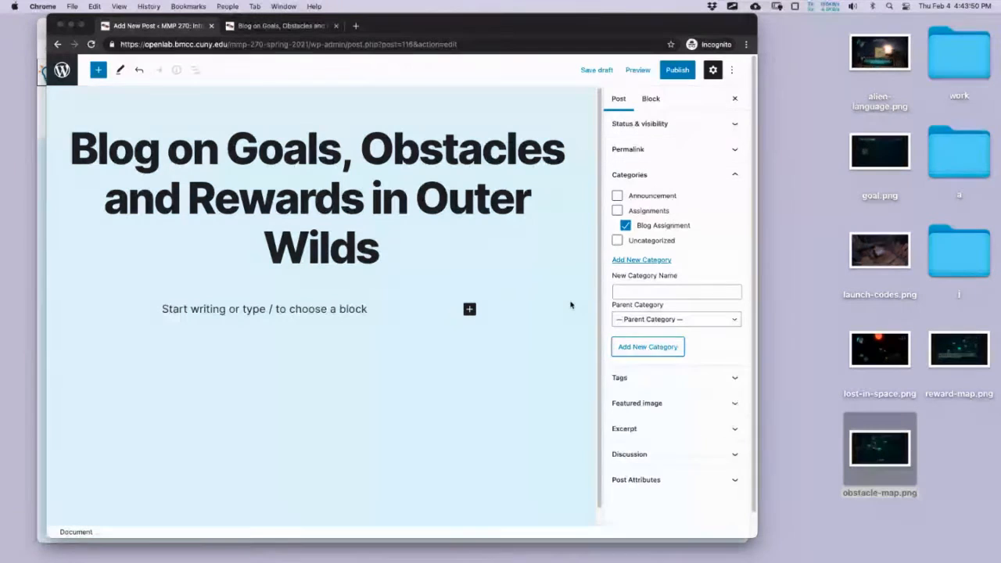
# Start the first body paragraph with 'I played the game Outer W', fixing a typo.
pyautogui.click(278, 304)
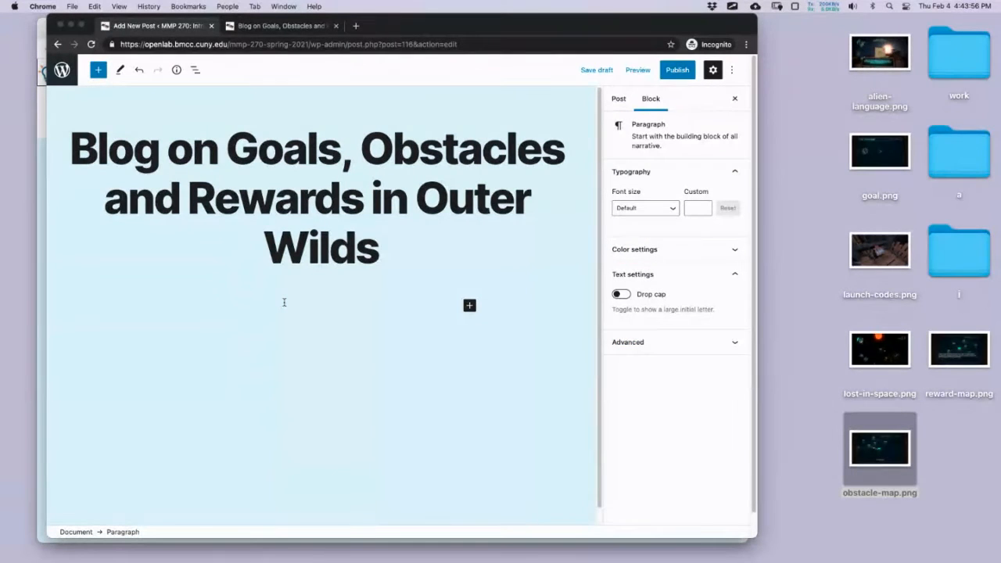
pyautogui.write('I ')
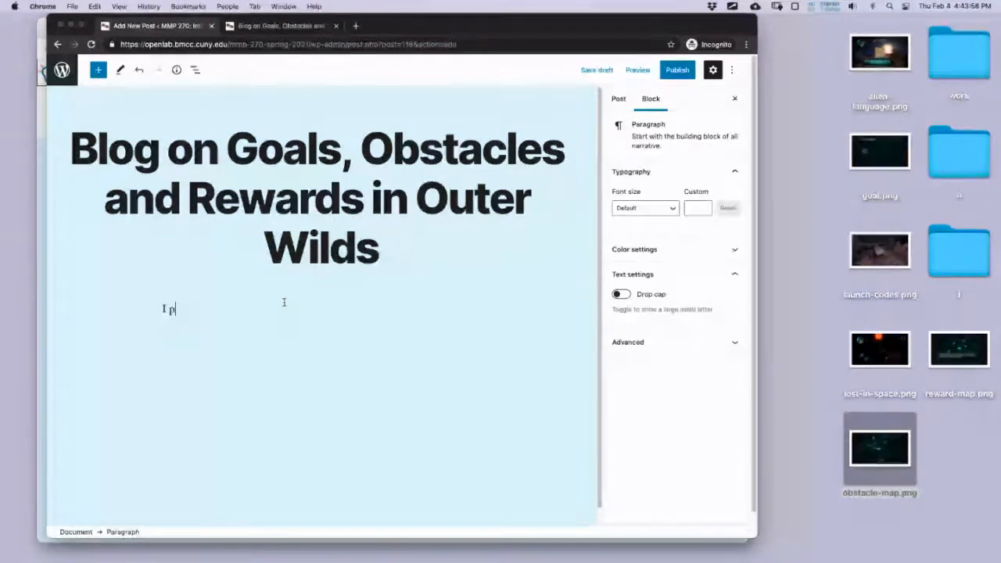
pyautogui.write('played the game Out')
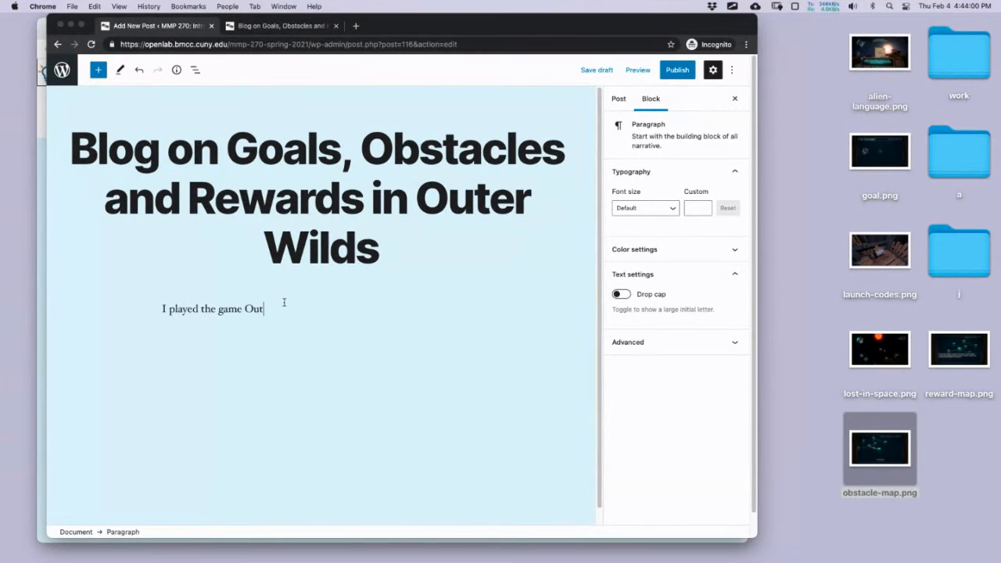
pyautogui.write('er Wor')
pyautogui.press('BackSpace')
pyautogui.press('BackSpace')
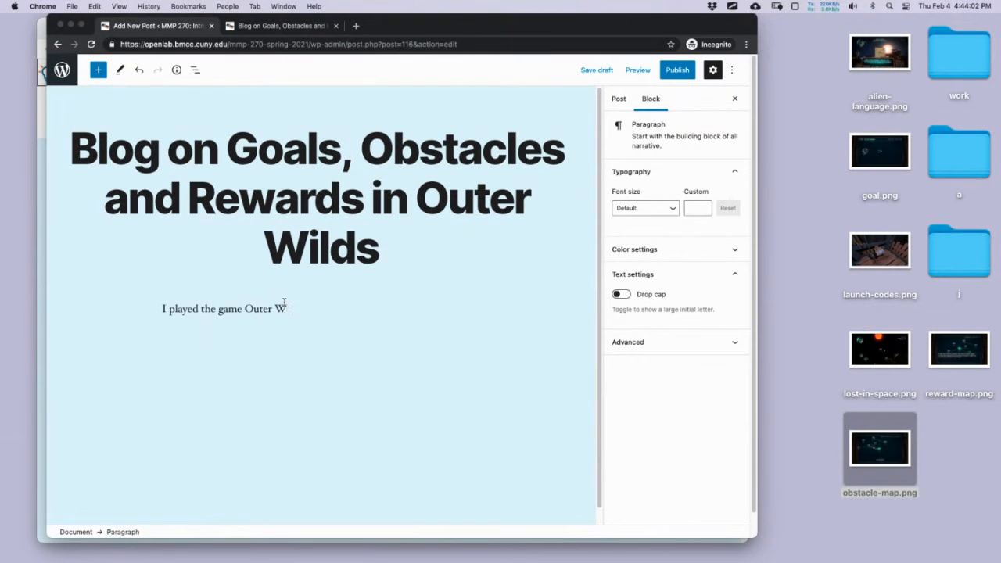
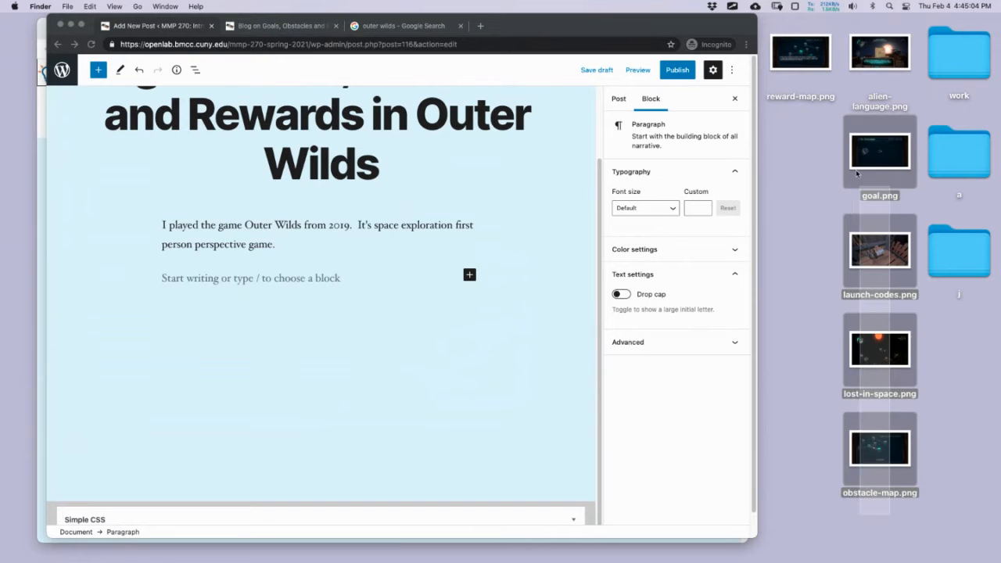
# Open the six Outer Wilds screenshots in Preview and flip through lost-in-space, reward-map and obstacle-map.
pyautogui.rightClick(796, 59)
pyautogui.moveTo(830, 89)
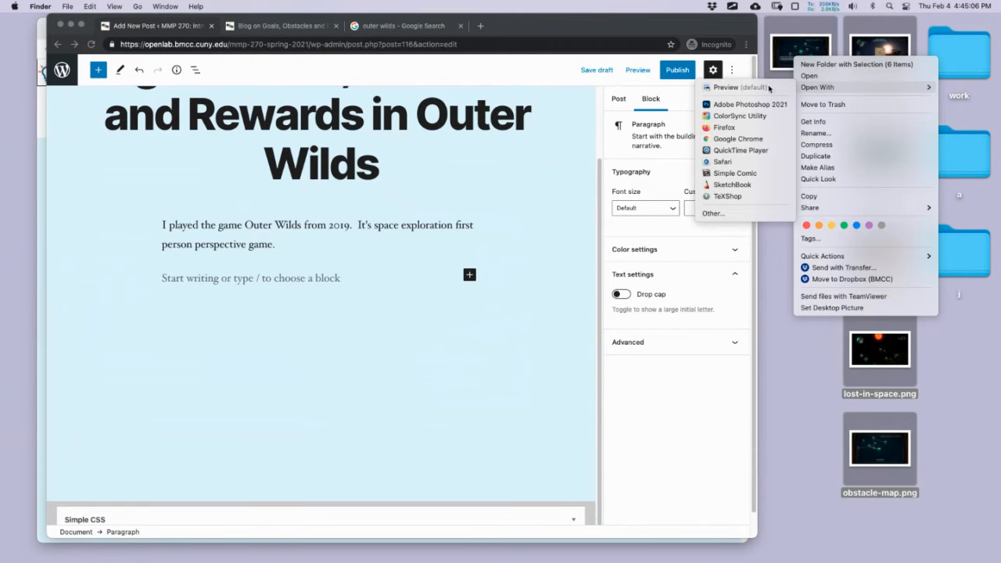
pyautogui.click(735, 87)
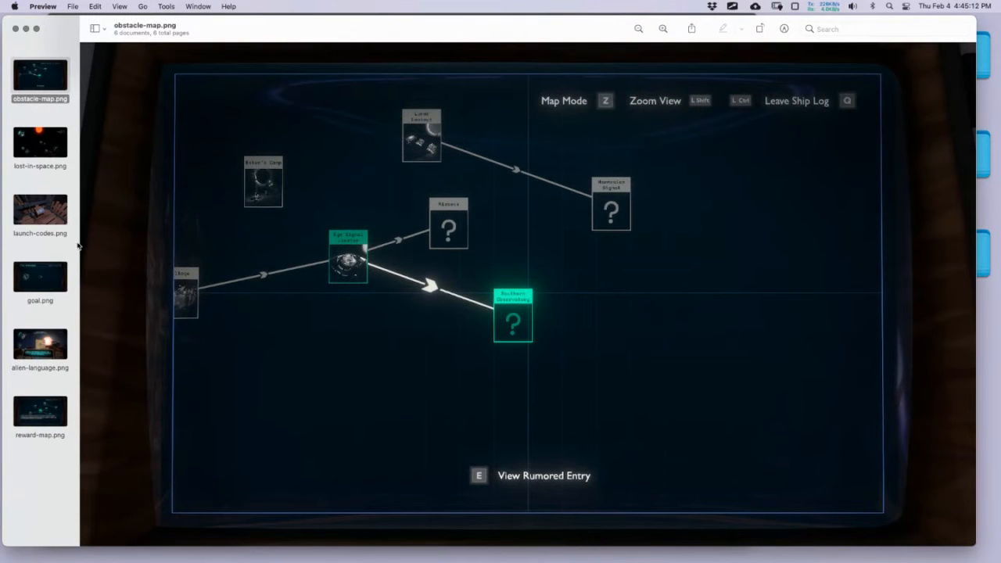
pyautogui.click(39, 152)
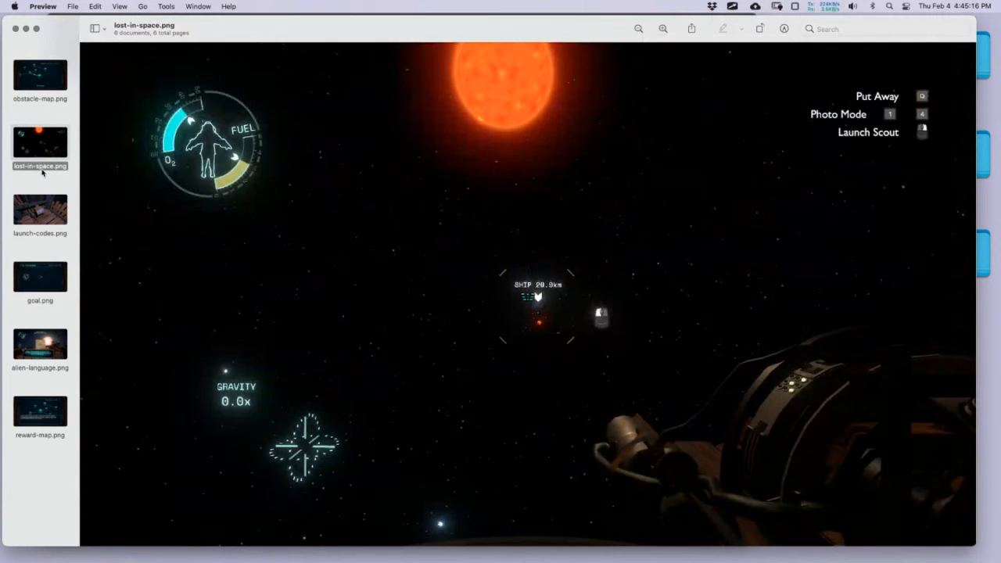
pyautogui.click(41, 409)
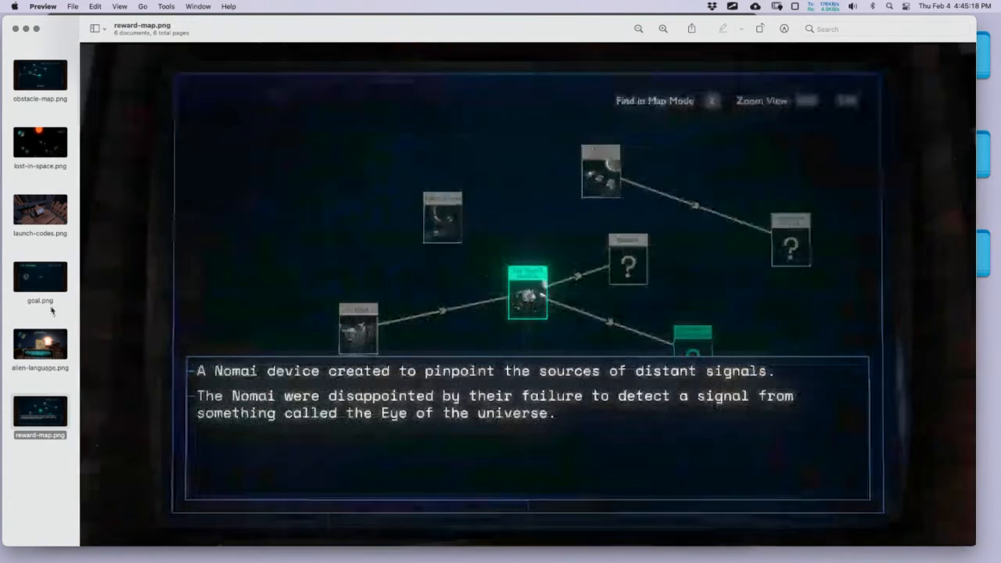
pyautogui.click(61, 72)
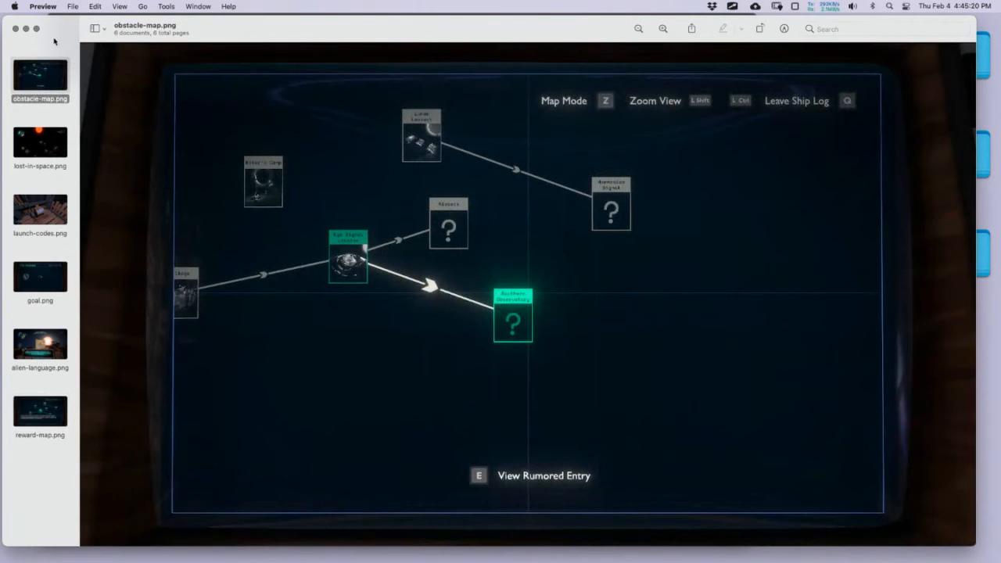
pyautogui.click(97, 29)
pyautogui.click(98, 30)
# Minimize Preview, rearrange the blog editor, browser, chat and course site windows, then switch back to Preview.
pyautogui.click(27, 29)
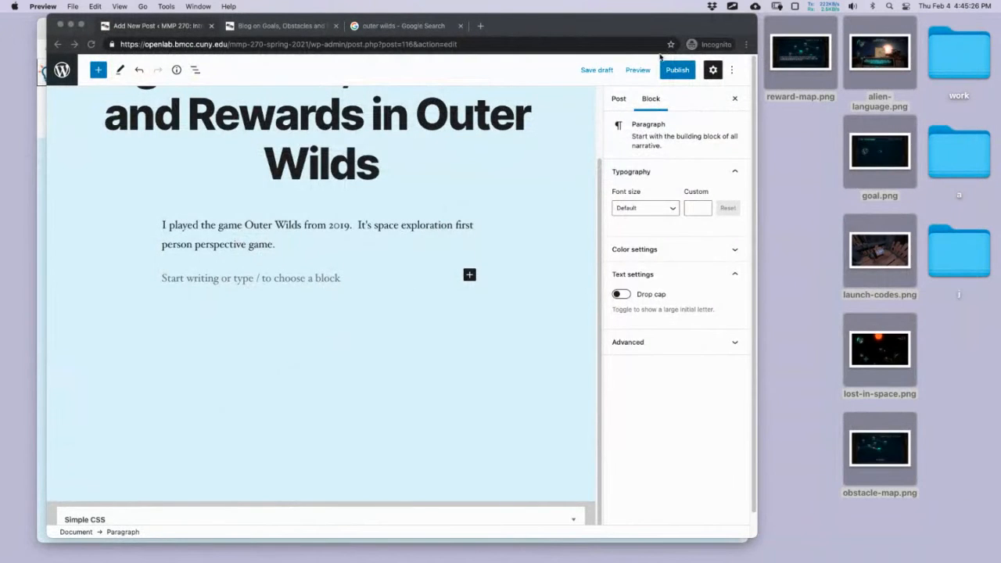
pyautogui.moveTo(632, 33); pyautogui.dragTo(606, 199)
pyautogui.moveTo(732, 33); pyautogui.dragTo(543, 374)
pyautogui.moveTo(668, 45); pyautogui.dragTo(635, 19)
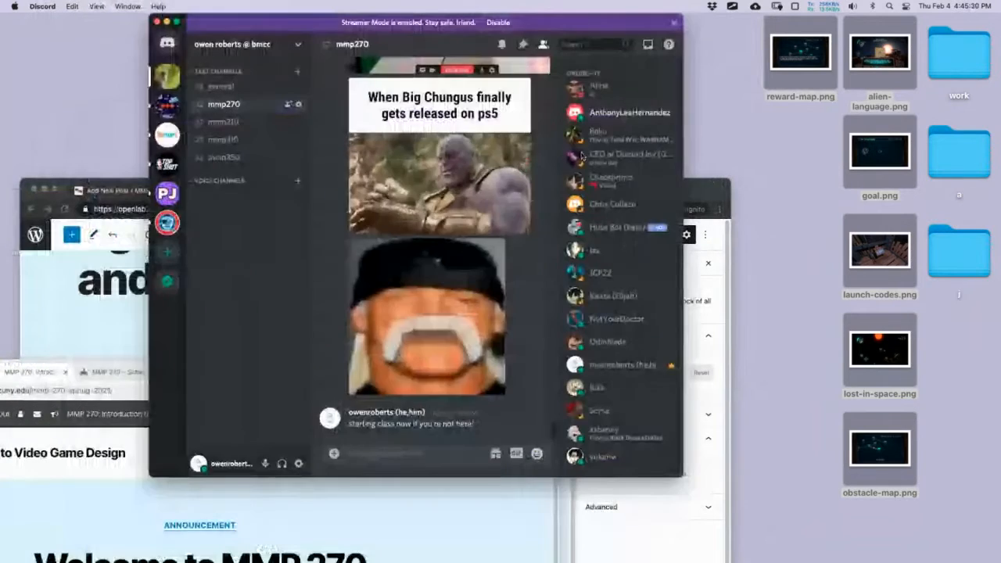
pyautogui.moveTo(706, 188); pyautogui.dragTo(721, 24)
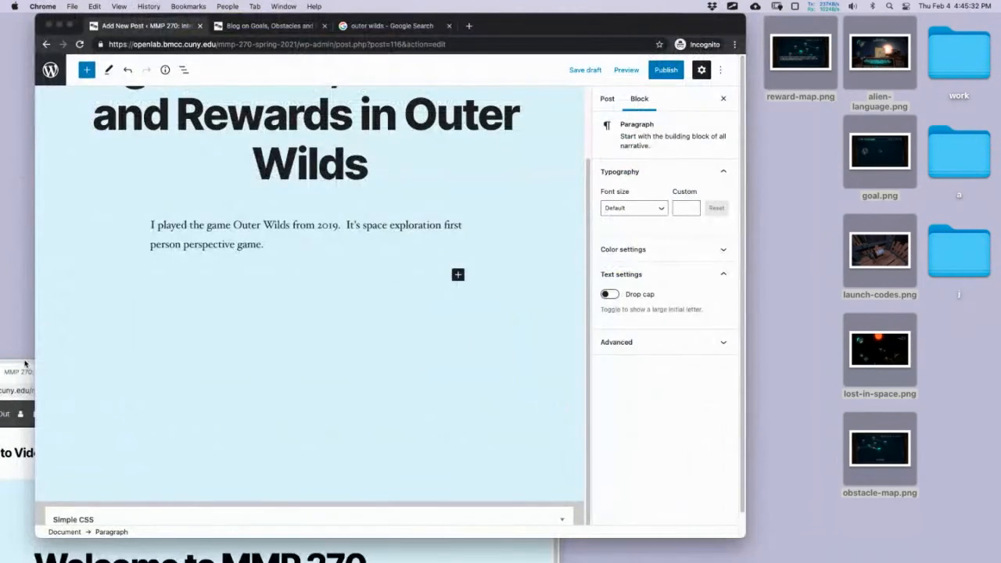
pyautogui.moveTo(31, 369); pyautogui.dragTo(196, 23)
pyautogui.click(732, 31)
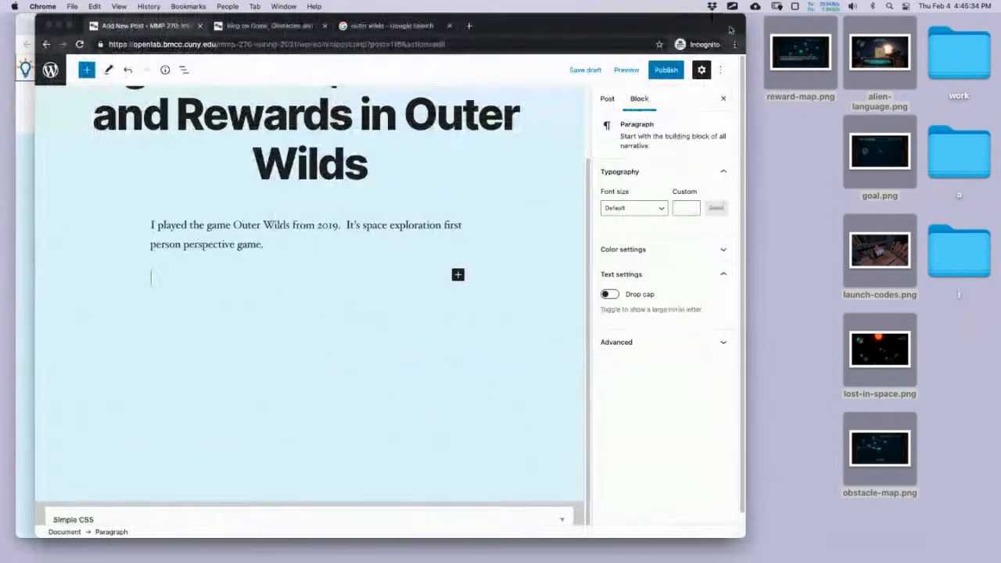
pyautogui.press('super+Tab')
pyautogui.press('super+Tab')
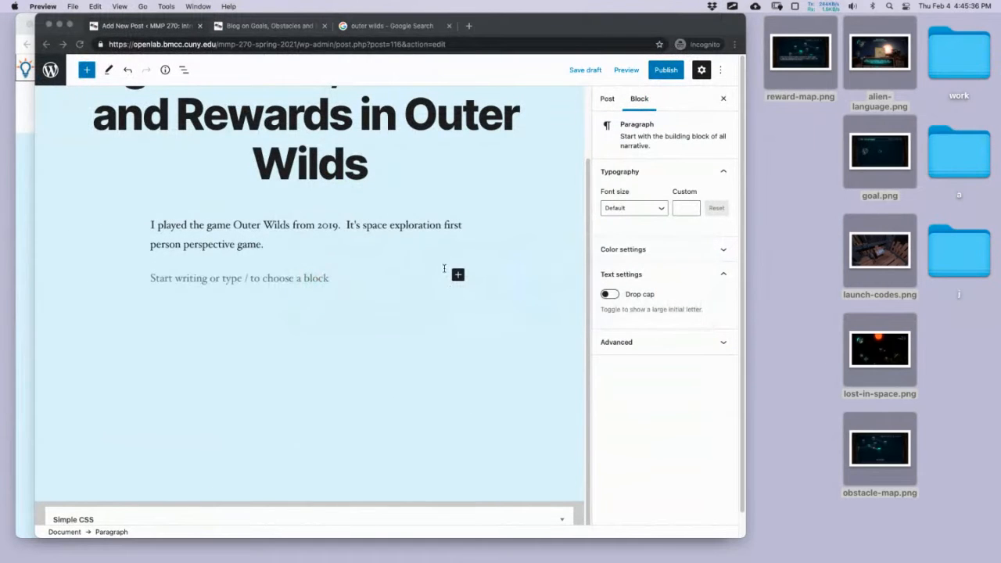
# Restore Preview from the Dock and step through lost-in-space and launch-codes to goal.png.
pyautogui.moveTo(16, 435)
pyautogui.click(18, 472)
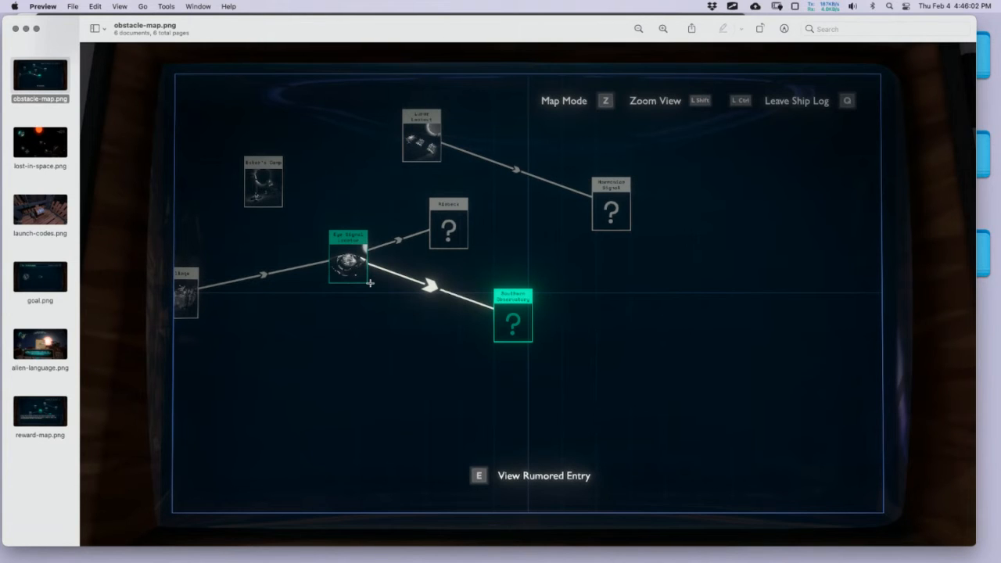
pyautogui.click(45, 147)
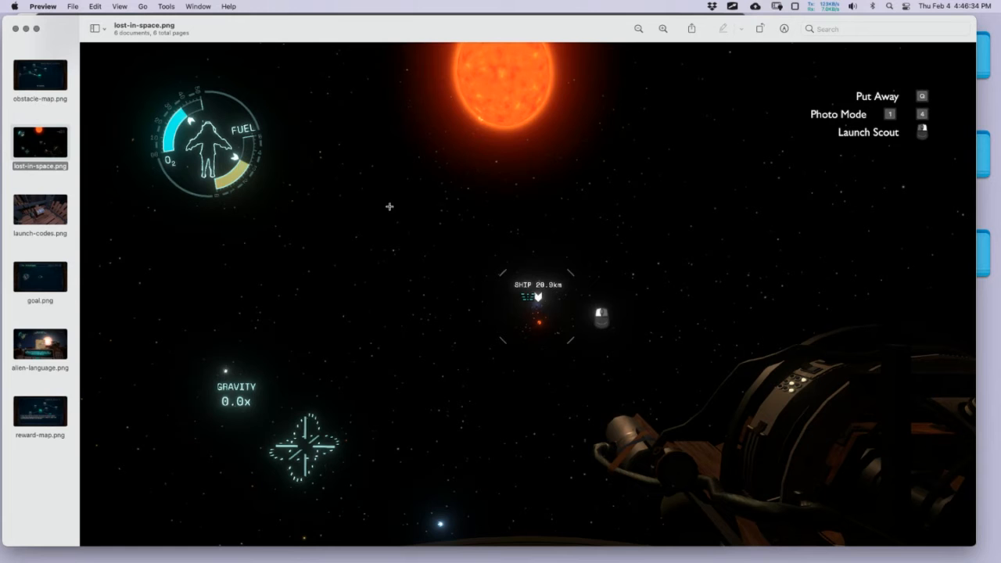
pyautogui.click(55, 214)
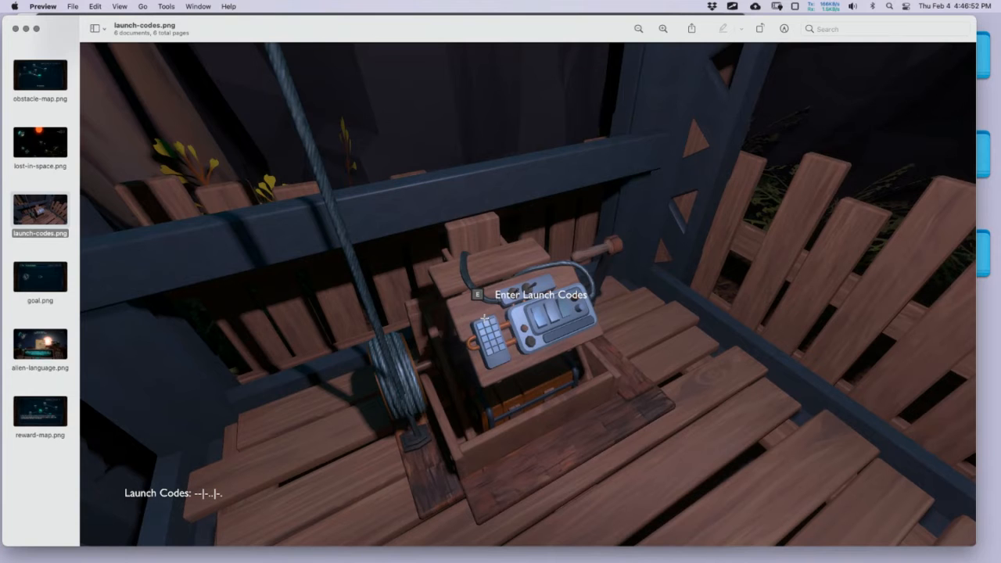
pyautogui.click(53, 280)
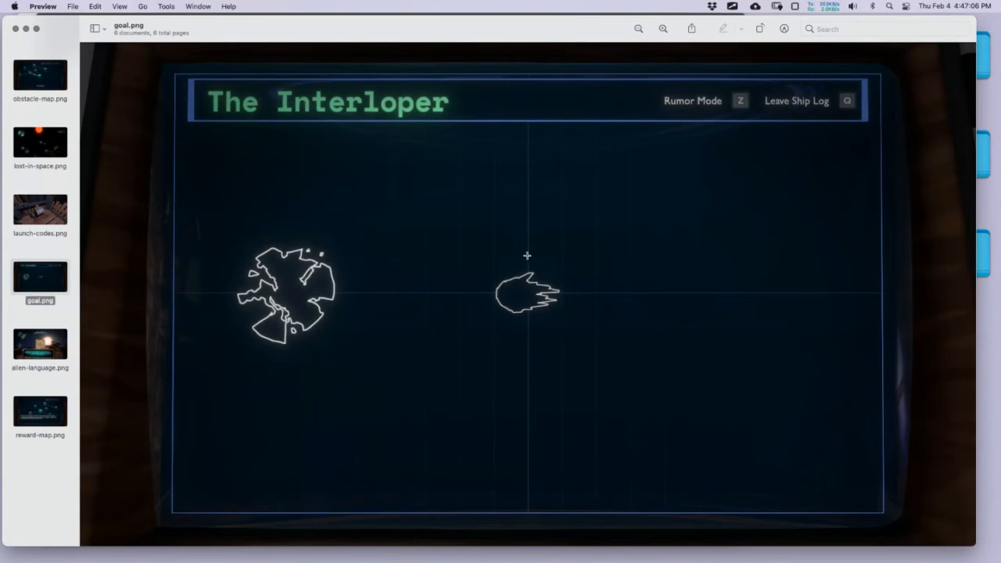
pyautogui.click(40, 345)
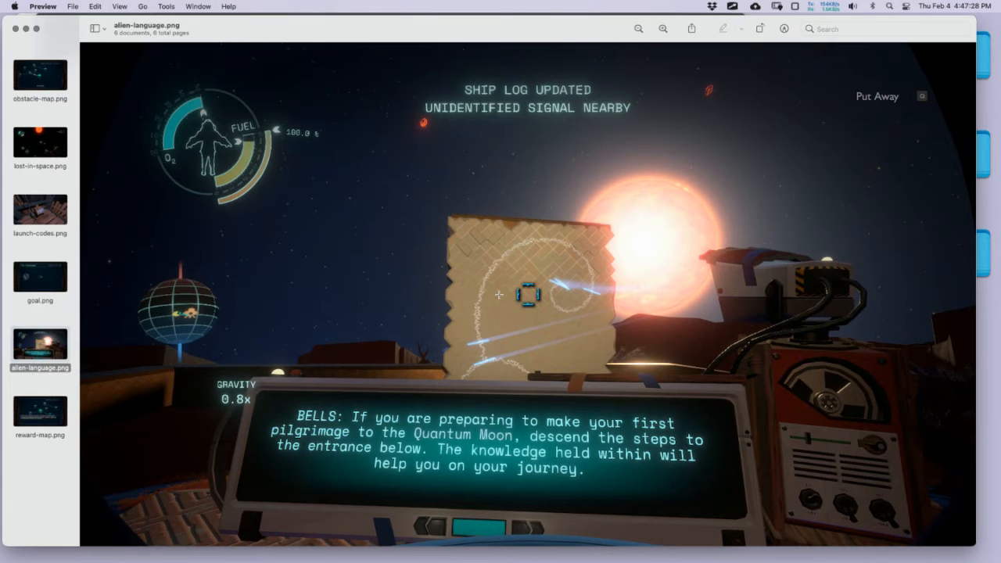
pyautogui.click(43, 416)
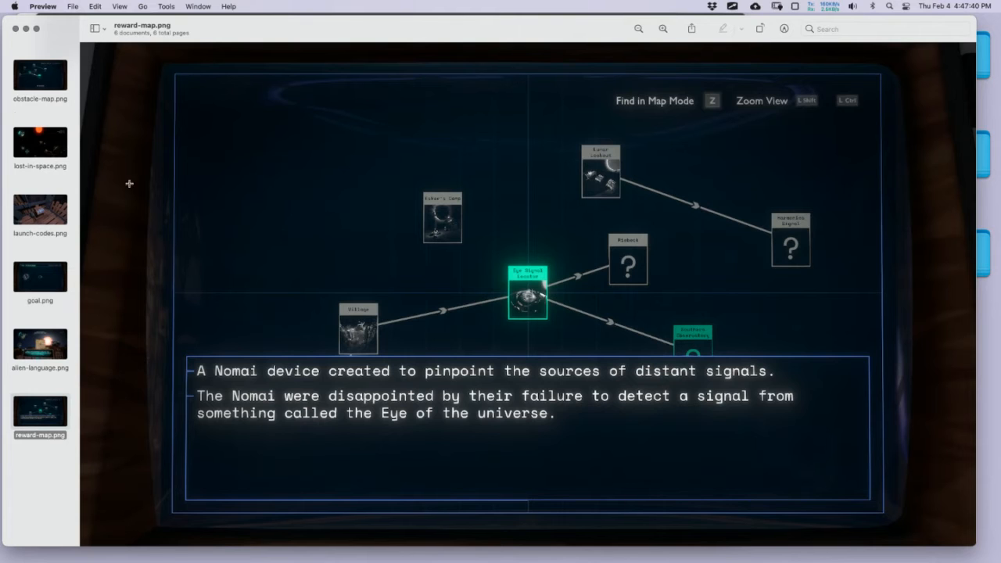
pyautogui.click(19, 85)
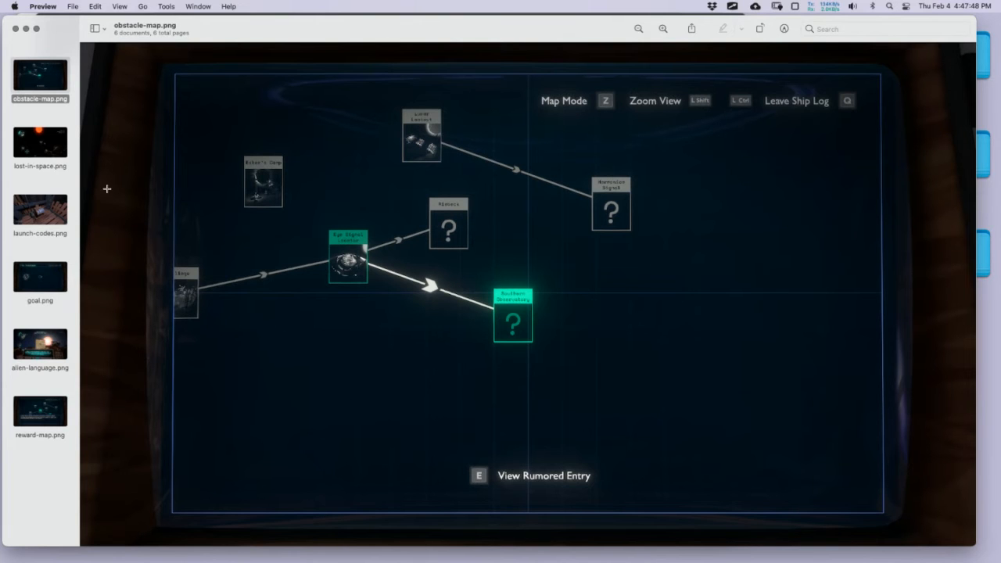
pyautogui.click(47, 271)
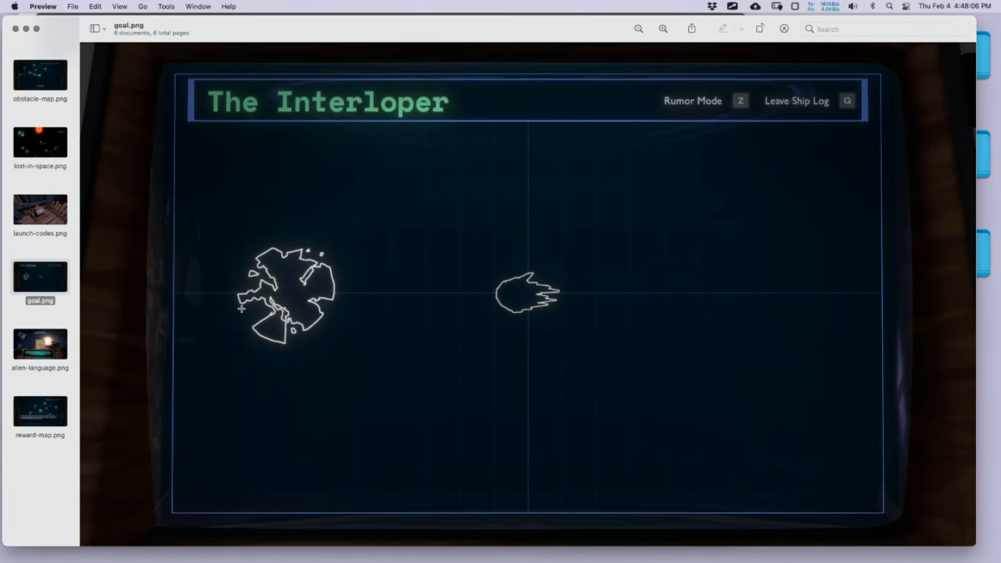
# Switch between the browser and file manager, then quit Preview.
pyautogui.press('super+Tab')
pyautogui.press('super+Tab')
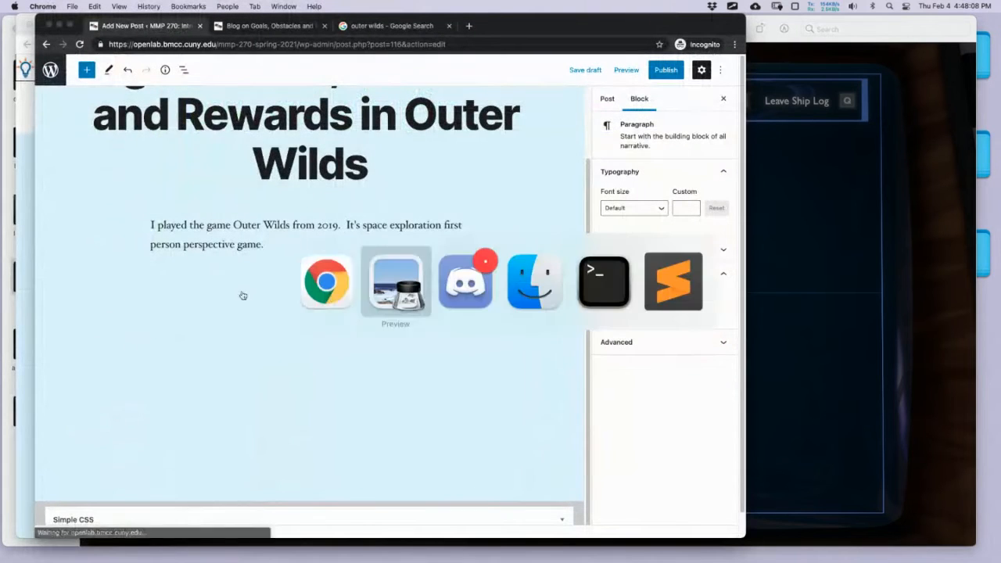
pyautogui.click(327, 282)
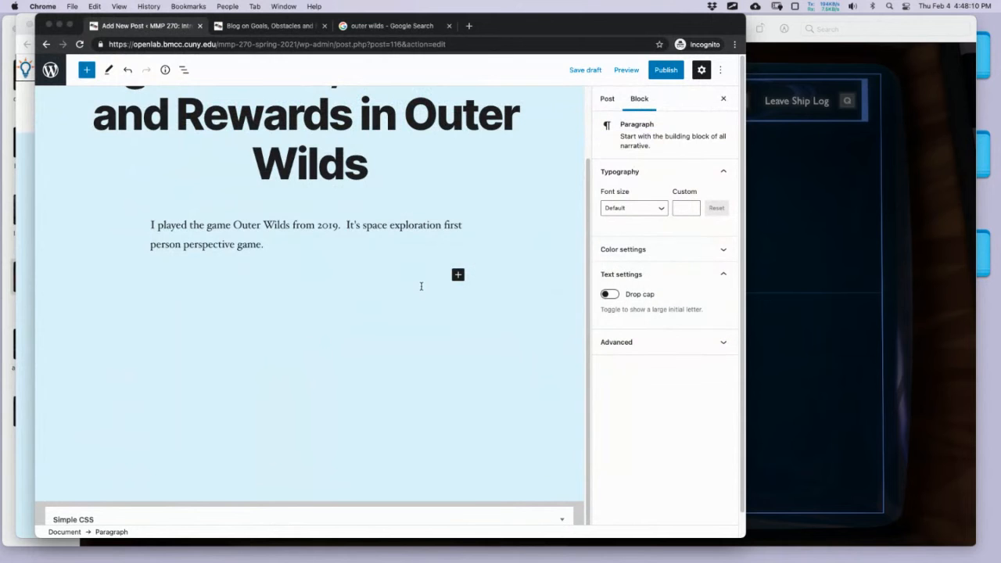
pyautogui.press('super+Tab')
pyautogui.click(539, 311)
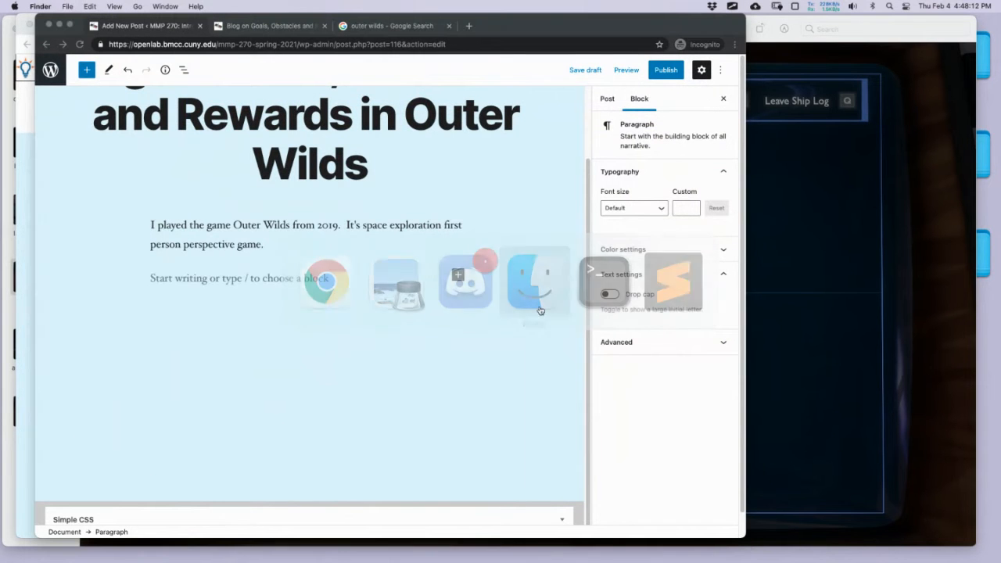
pyautogui.click(785, 29)
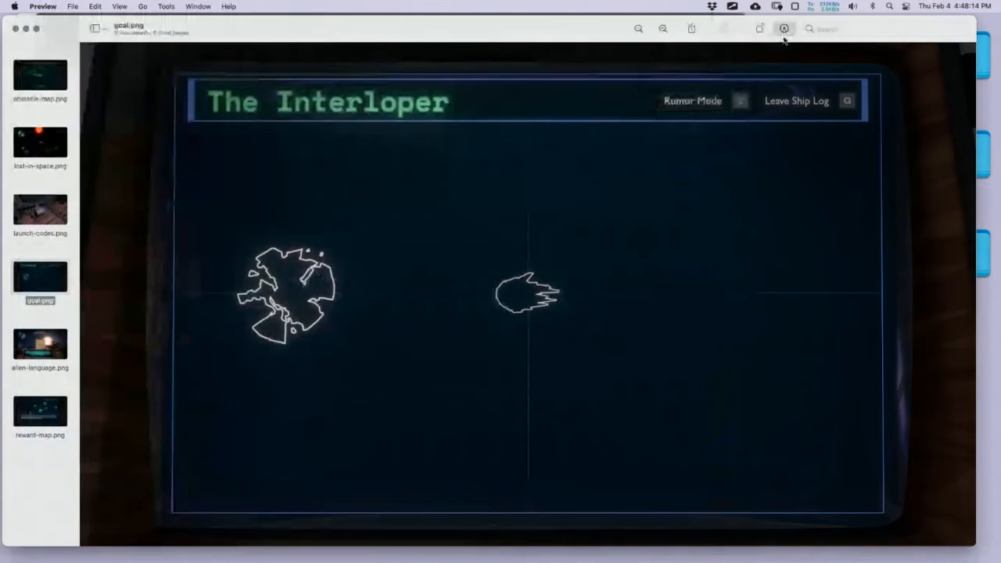
pyautogui.click(33, 7)
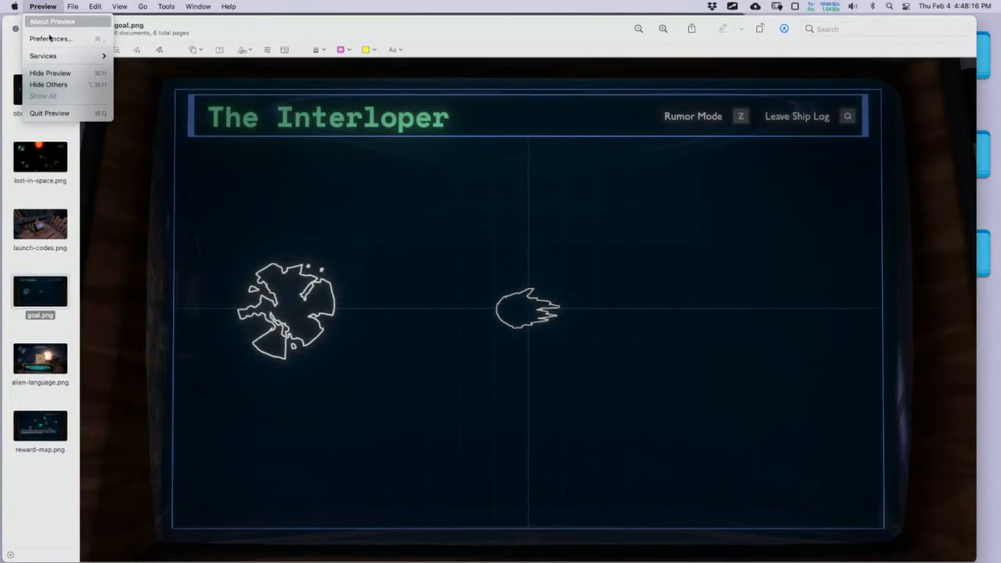
pyautogui.click(50, 113)
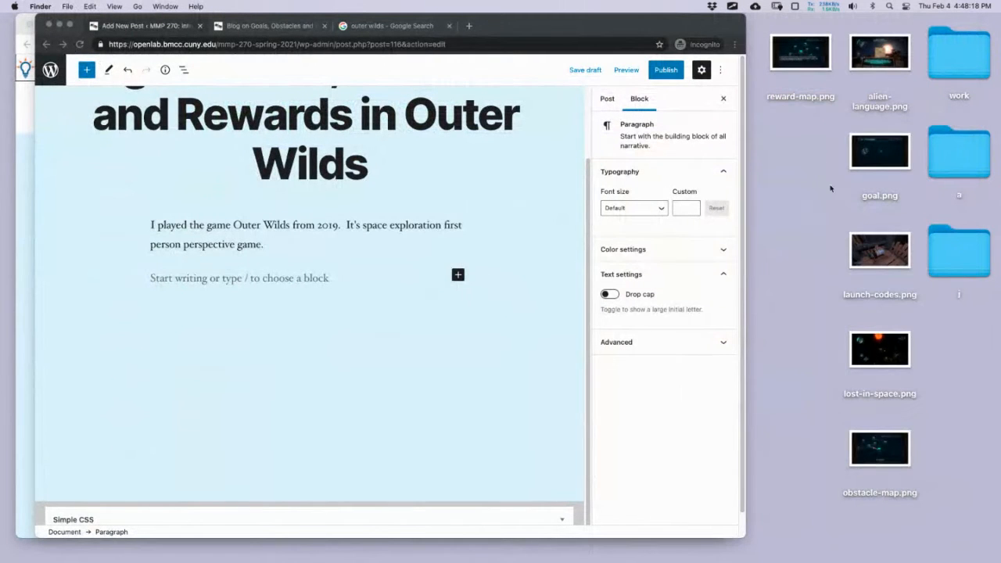
# Drop goal.png below the opening paragraph, delete the empty paragraph above it, and start a paragraph beneath.
pyautogui.moveTo(865, 166); pyautogui.dragTo(291, 283)
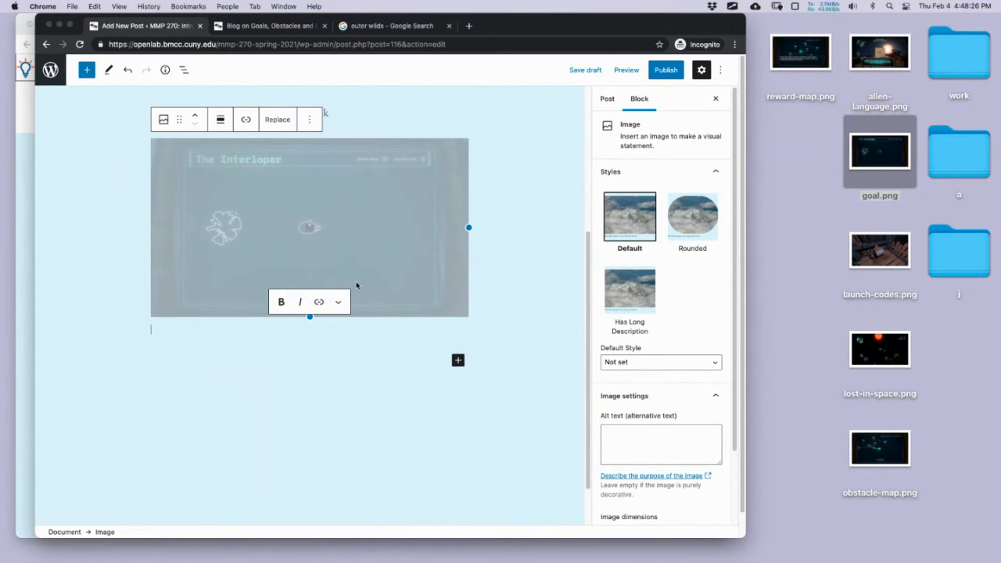
pyautogui.scroll(2, 524, 211)
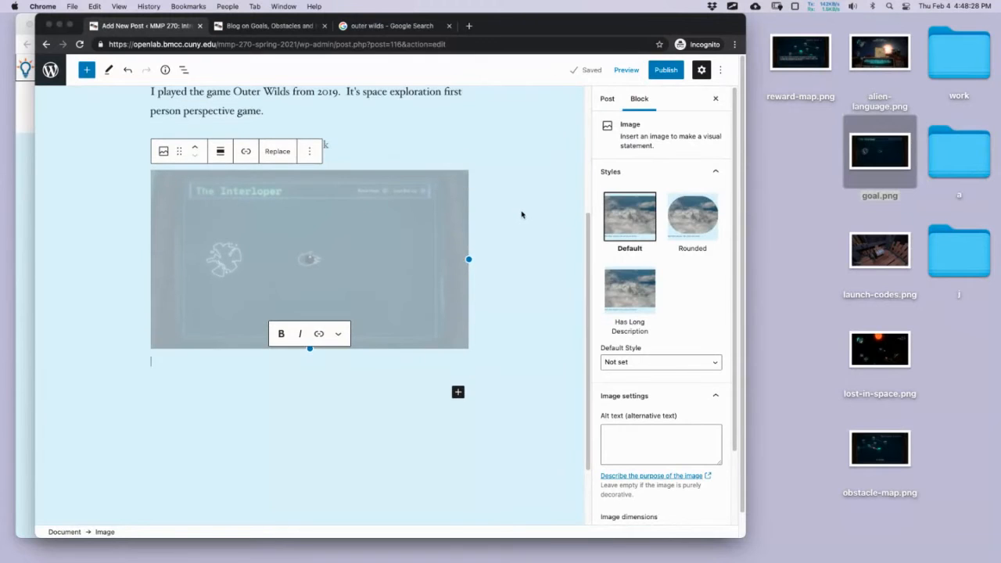
pyautogui.click(404, 144)
pyautogui.click(290, 244)
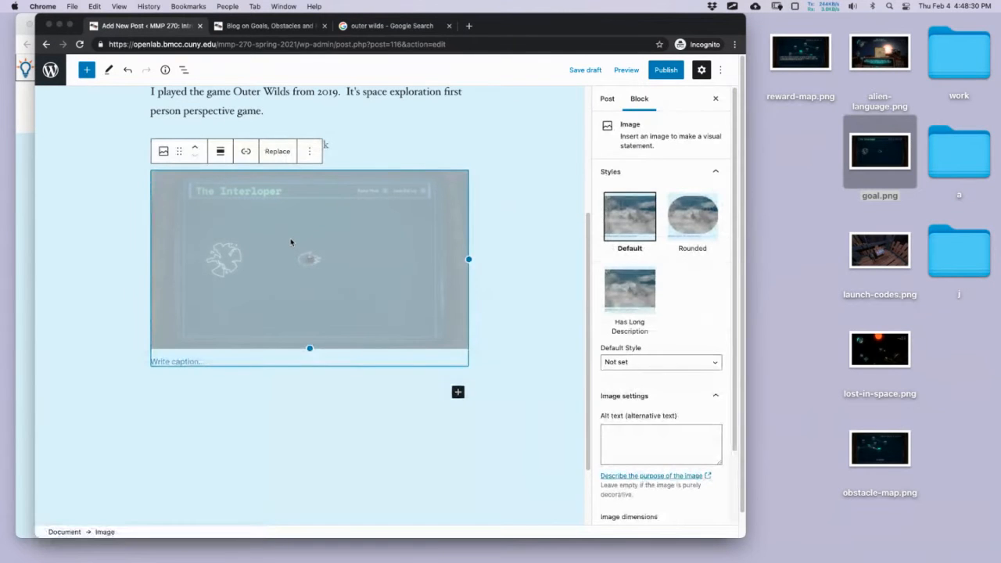
pyautogui.click(431, 142)
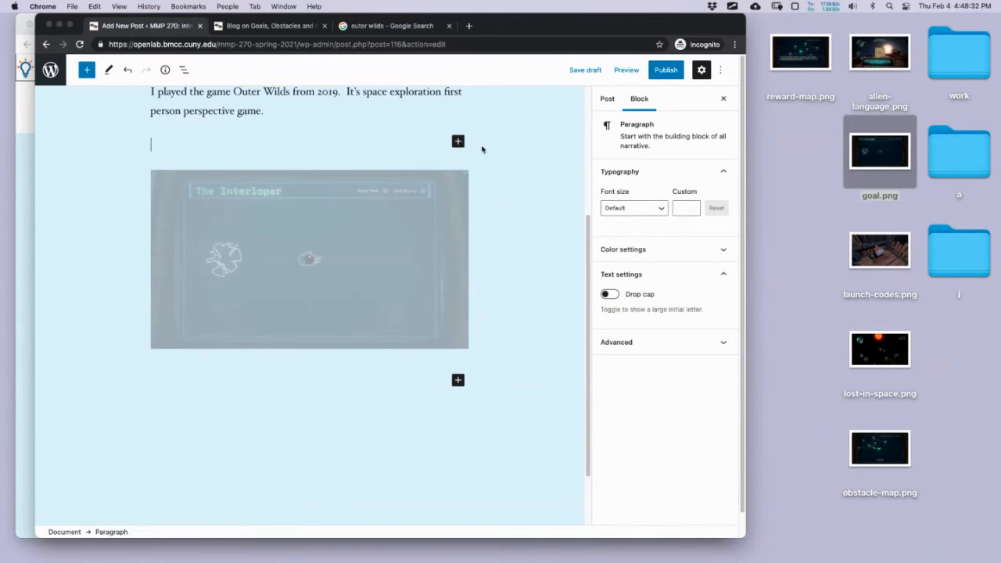
pyautogui.press('BackSpace')
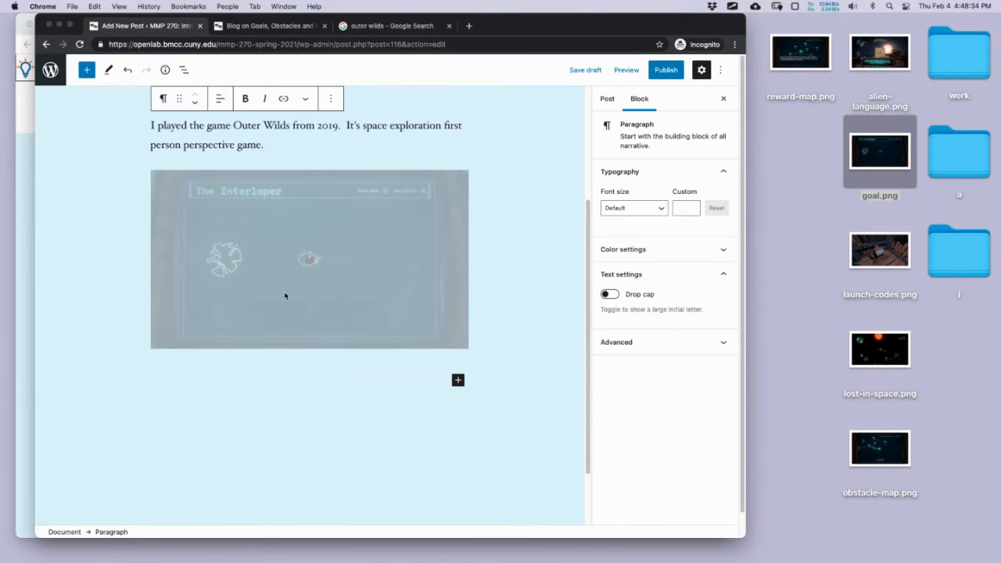
pyautogui.click(308, 367)
pyautogui.click(287, 381)
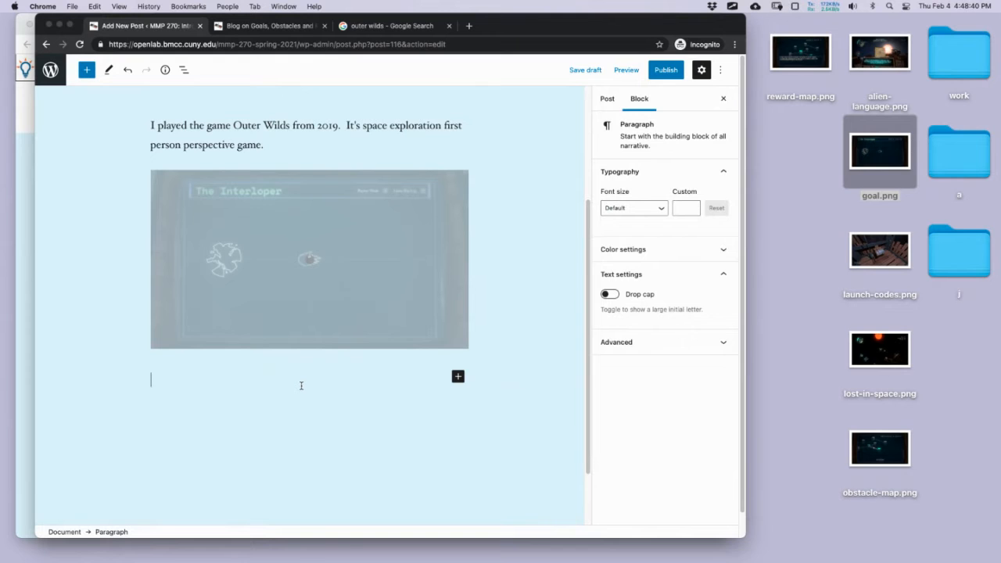
# Write 'One goal in the game is to explore all of the planets in the solar system.' and go to the preview tab.
pyautogui.write('One goal in the game is to')
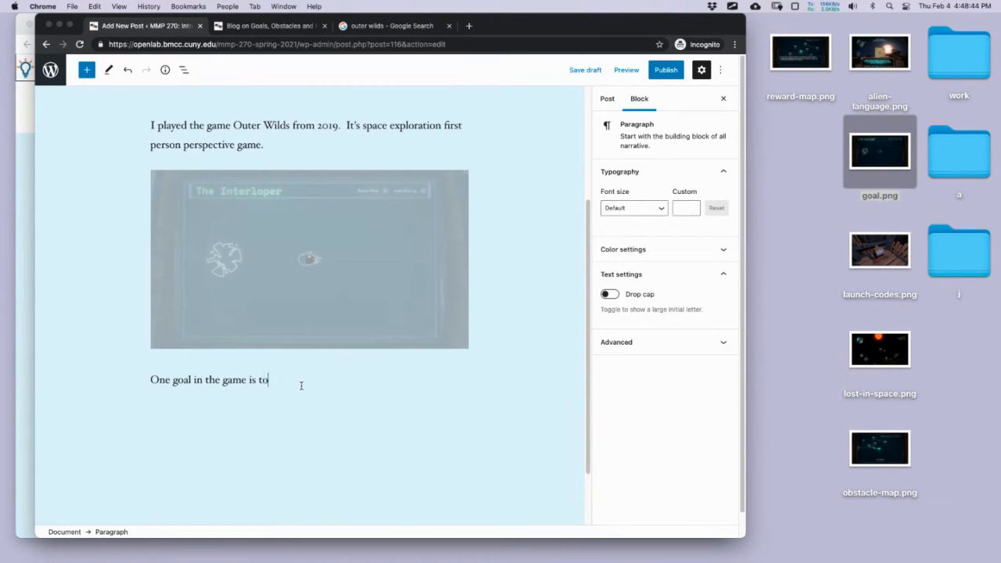
pyautogui.write(' explore all ')
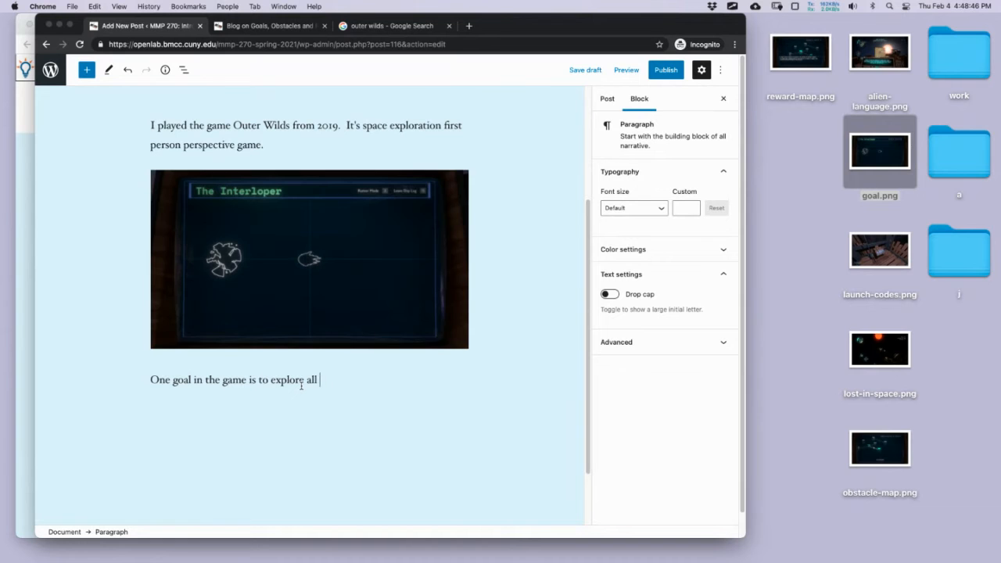
pyautogui.write('of the planets in the sola')
pyautogui.press('BackSpace')
pyautogui.press('BackSpace')
pyautogui.write('lar ')
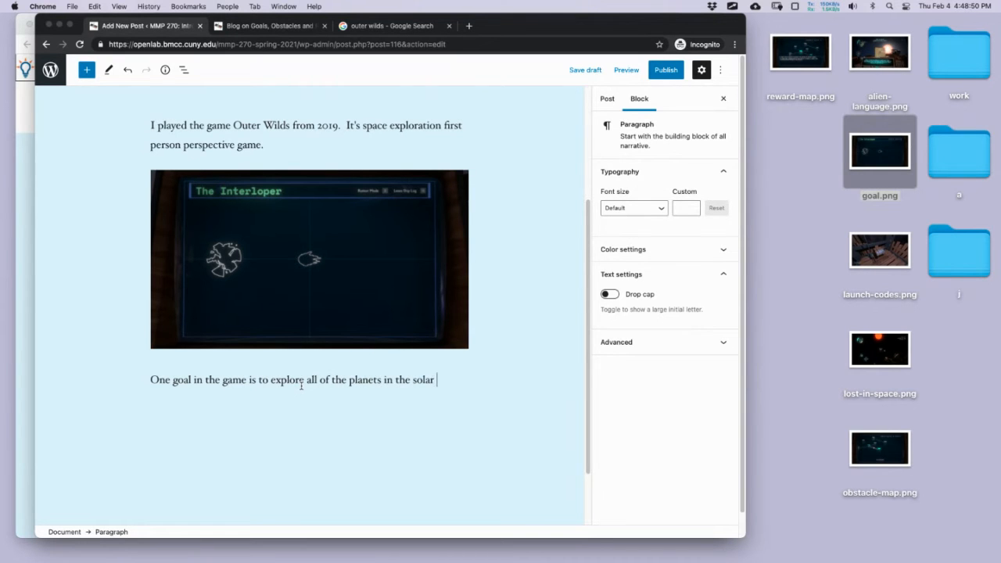
pyautogui.write('system.')
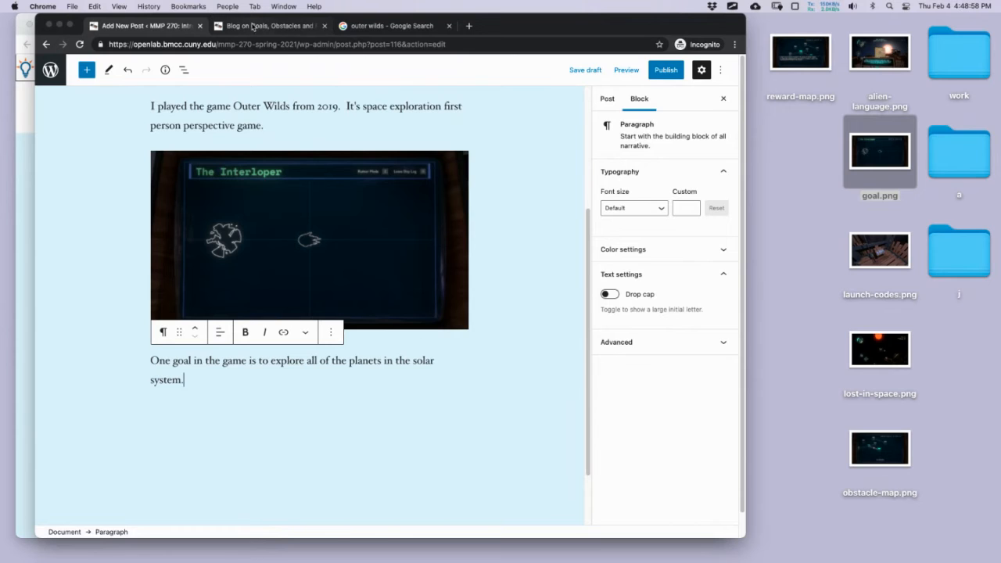
pyautogui.click(258, 26)
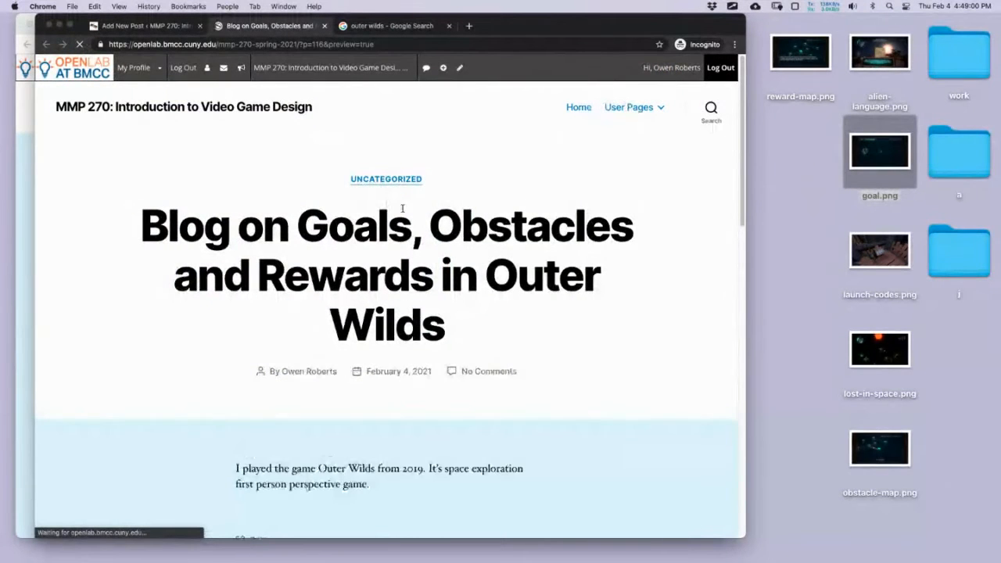
# Replace the outdated preview with a fresh one in a new tab, check it, and return to the editor.
pyautogui.scroll(-5, 443, 208)
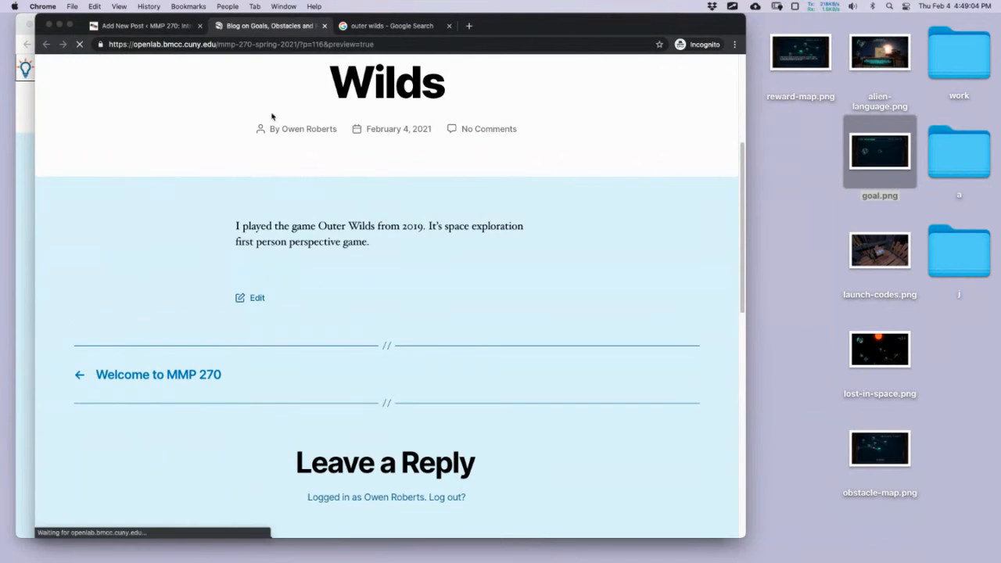
pyautogui.scroll(-2, 315, 180)
pyautogui.scroll(8, 320, 183)
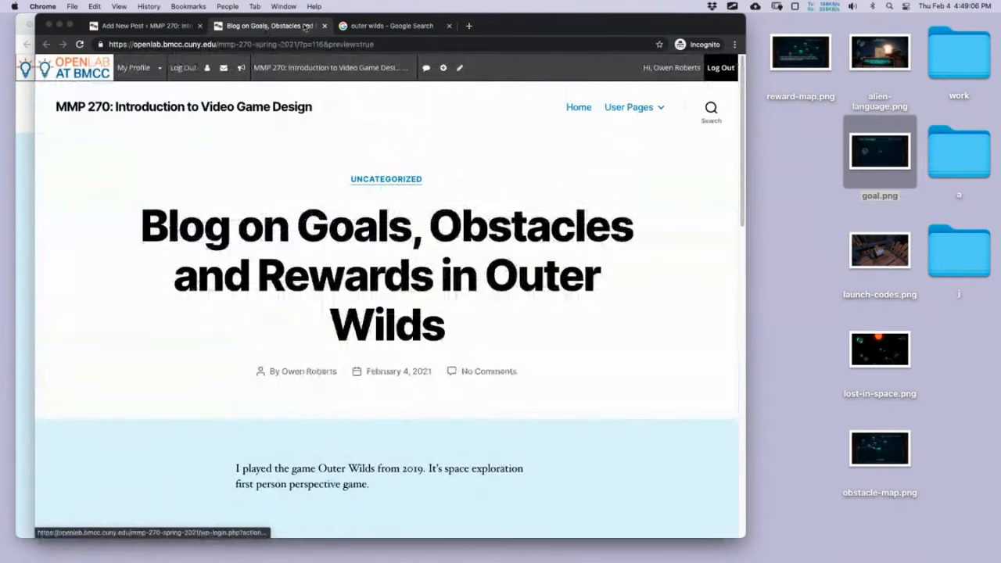
pyautogui.click(325, 26)
pyautogui.click(108, 27)
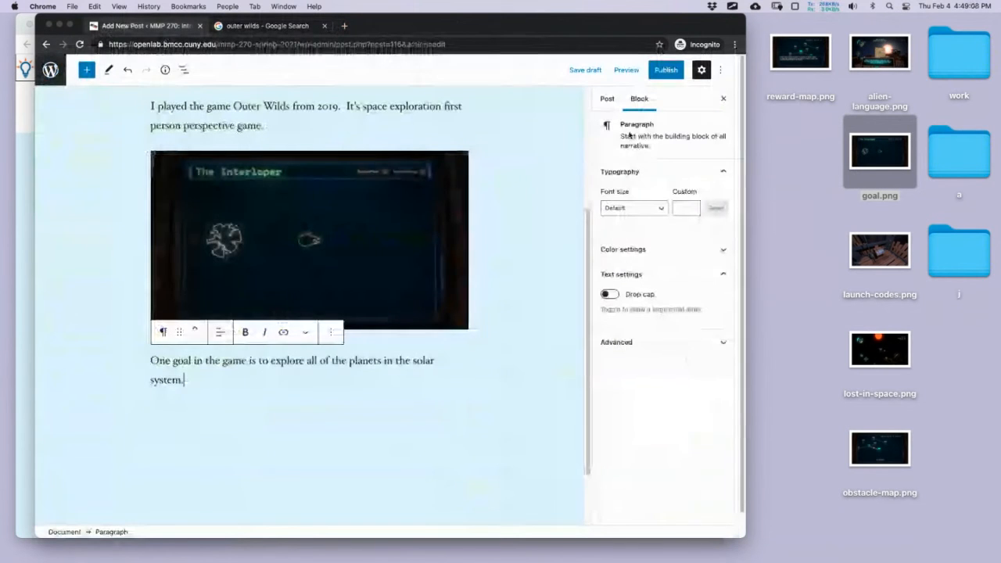
pyautogui.click(627, 70)
pyautogui.click(569, 167)
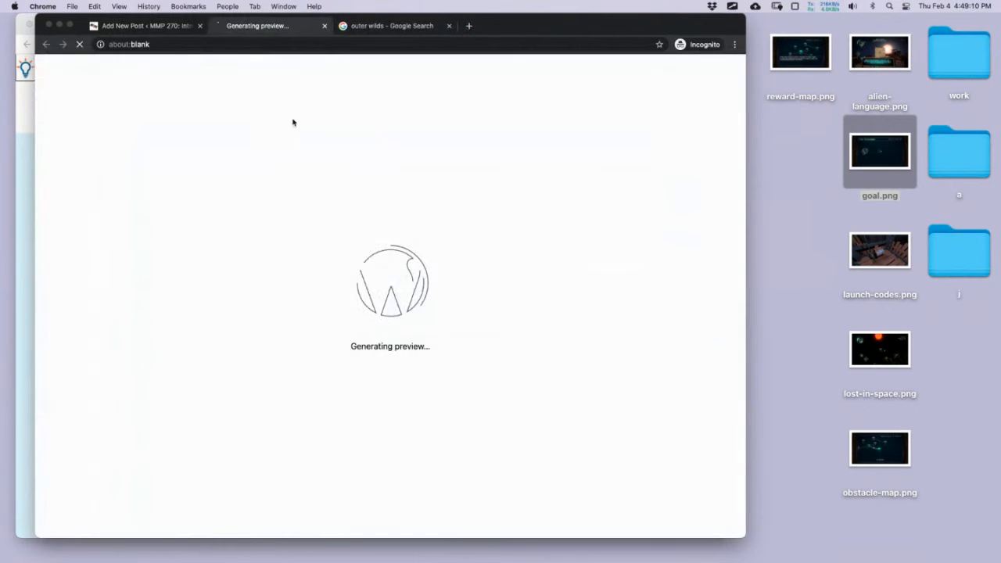
pyautogui.scroll(-5, 324, 154)
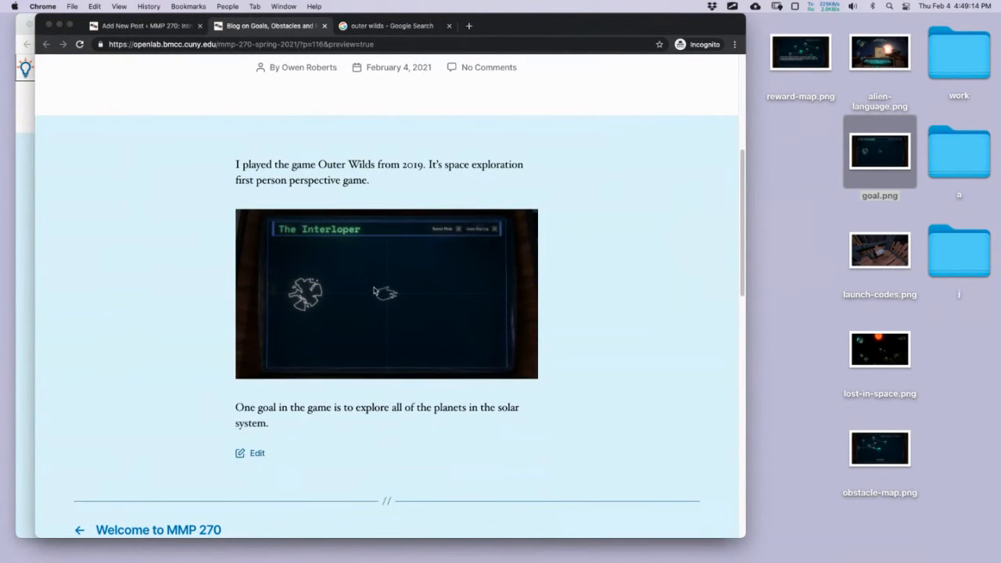
pyautogui.click(118, 23)
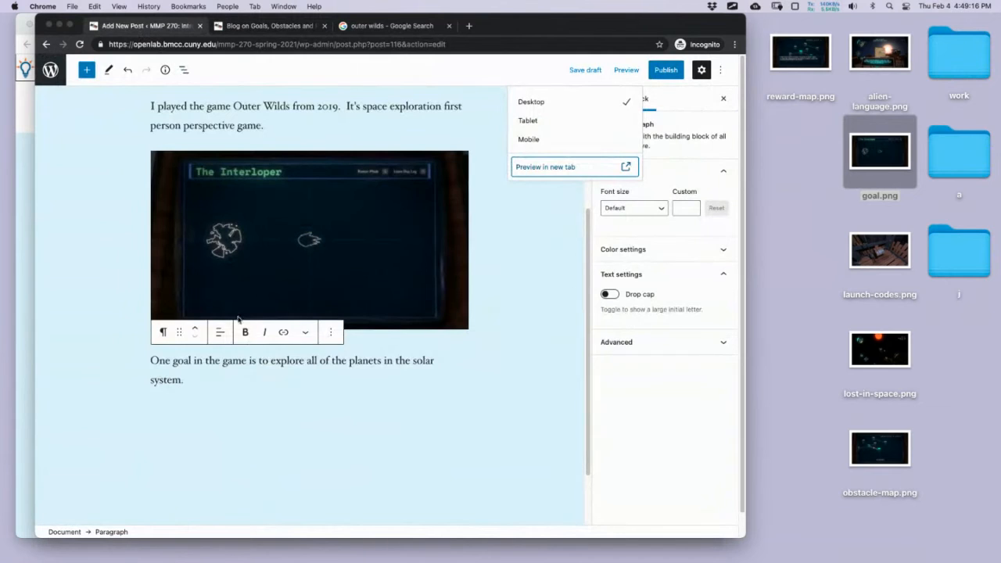
pyautogui.click(331, 332)
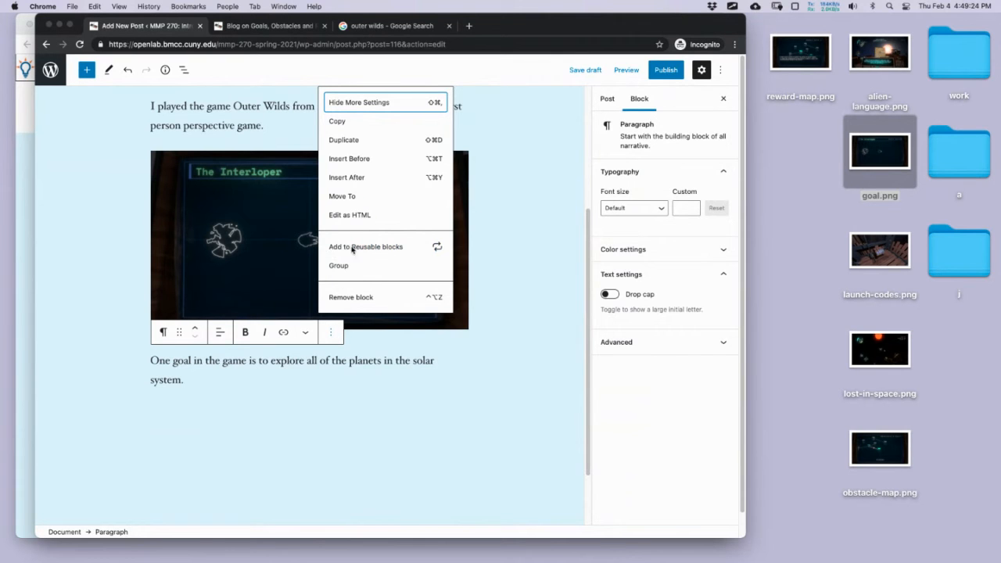
pyautogui.click(334, 334)
pyautogui.click(509, 321)
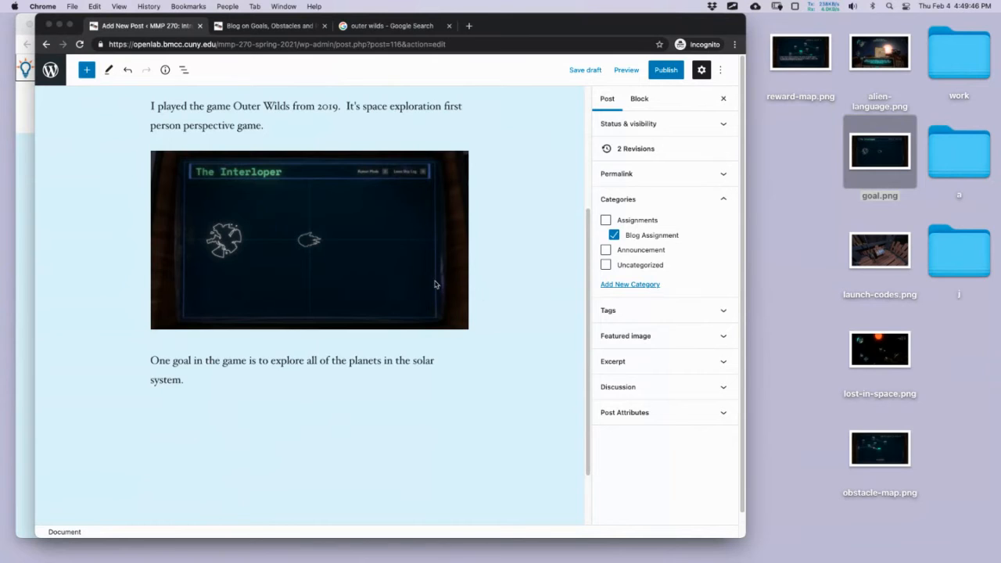
pyautogui.scroll(-3, 433, 284)
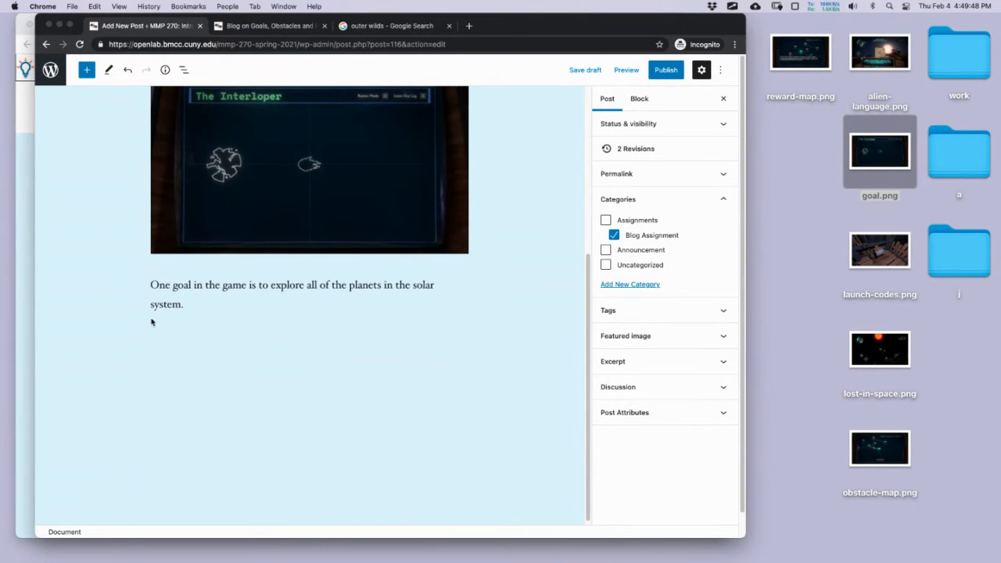
pyautogui.click(161, 326)
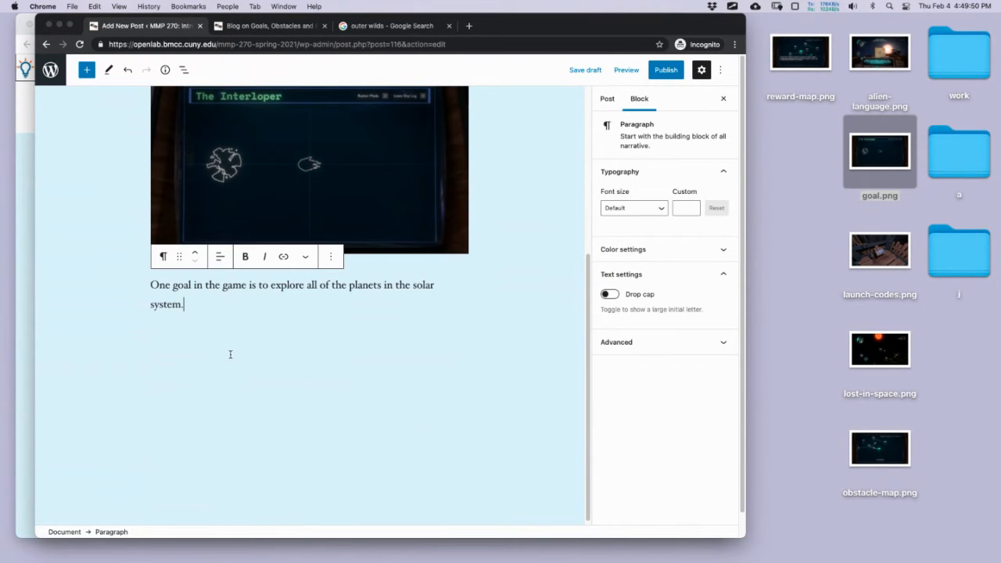
# Insert an Image block below the goal sentence and upload lost-in-space.png from the Desktop.
pyautogui.press('Return')
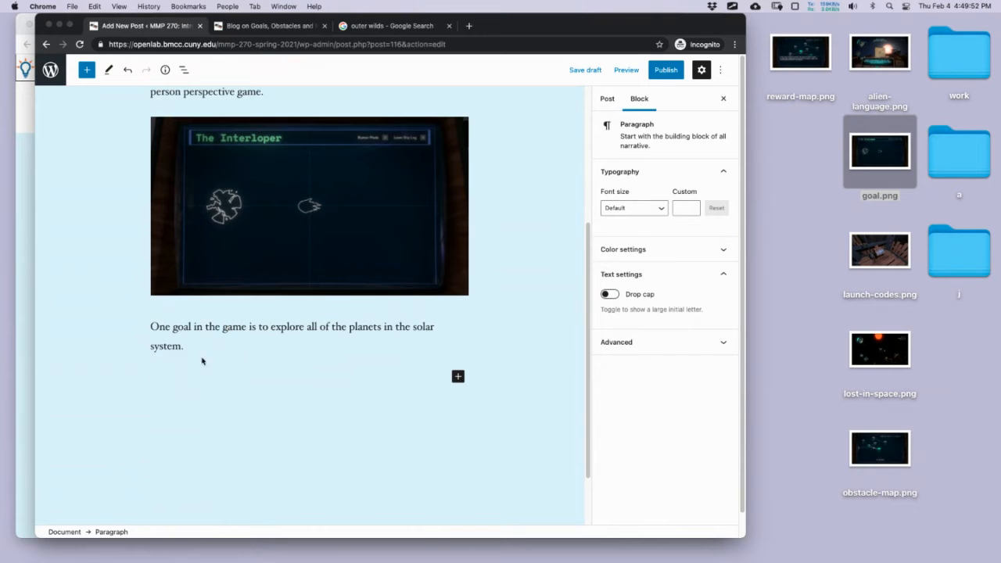
pyautogui.click(458, 377)
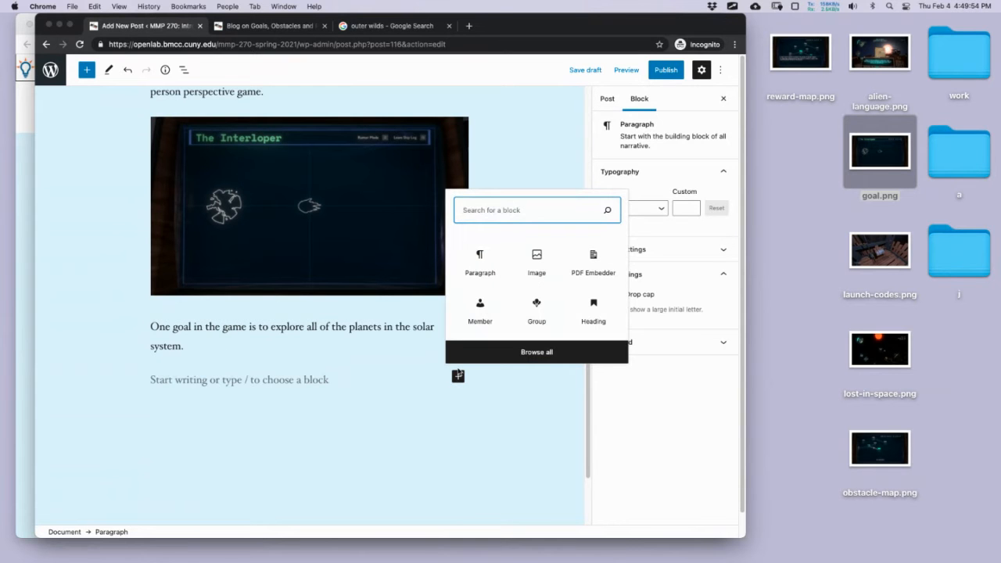
pyautogui.click(537, 264)
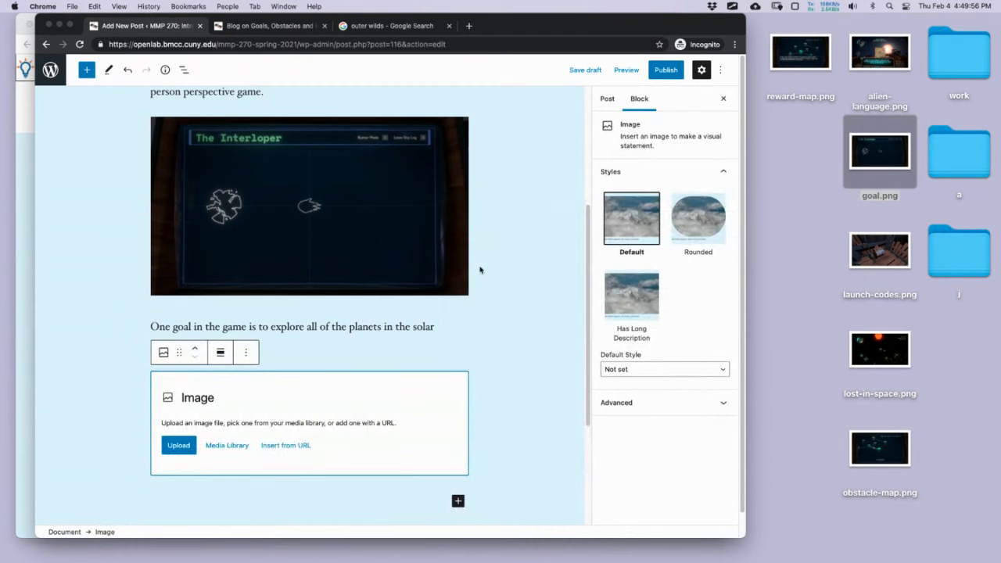
pyautogui.click(179, 445)
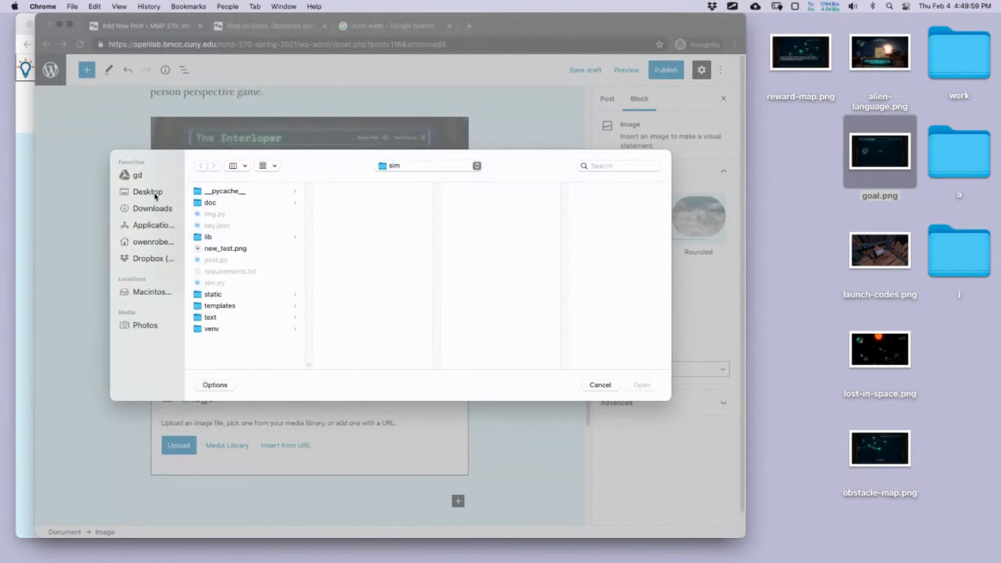
pyautogui.click(155, 193)
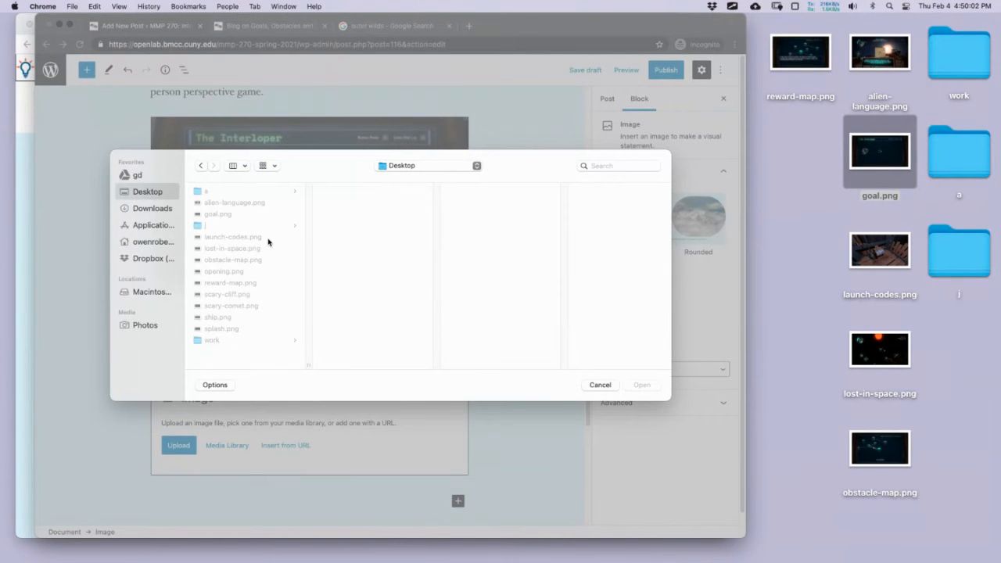
pyautogui.click(241, 249)
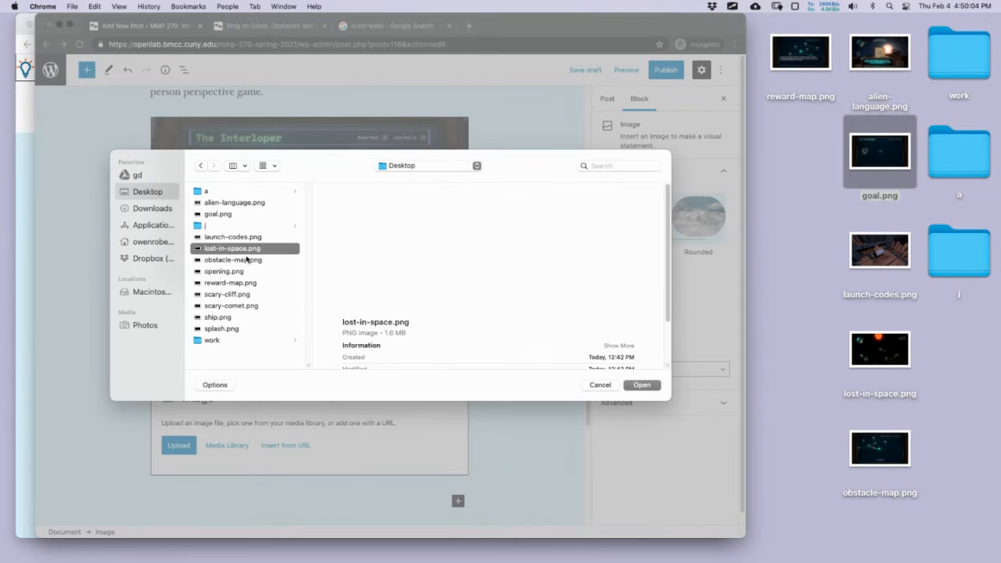
pyautogui.click(640, 385)
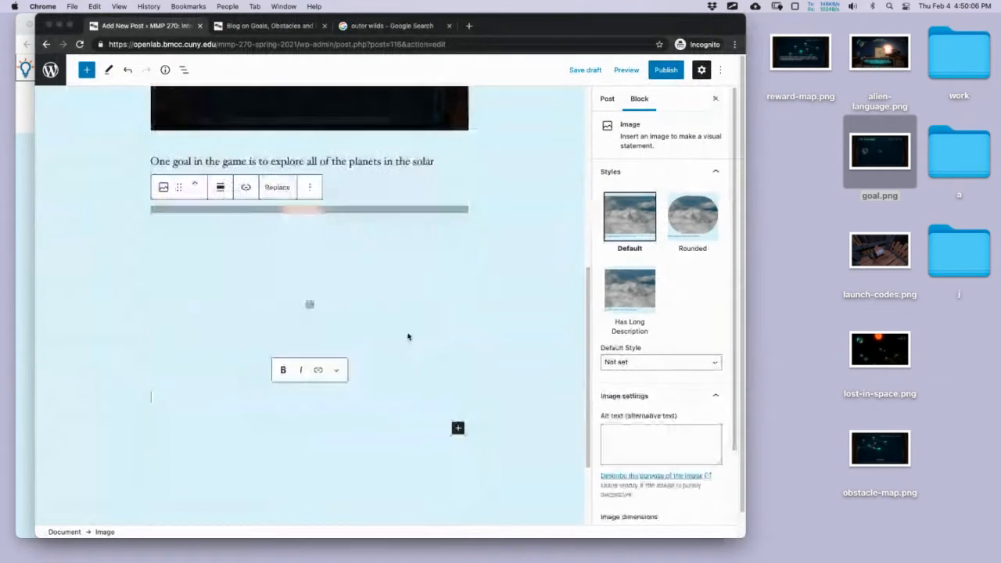
# Under the screenshot write 'Because the space is so large its easy to get lost and lose your ship. This is another obstacle in the game, the vastness of space.'.
pyautogui.click(222, 427)
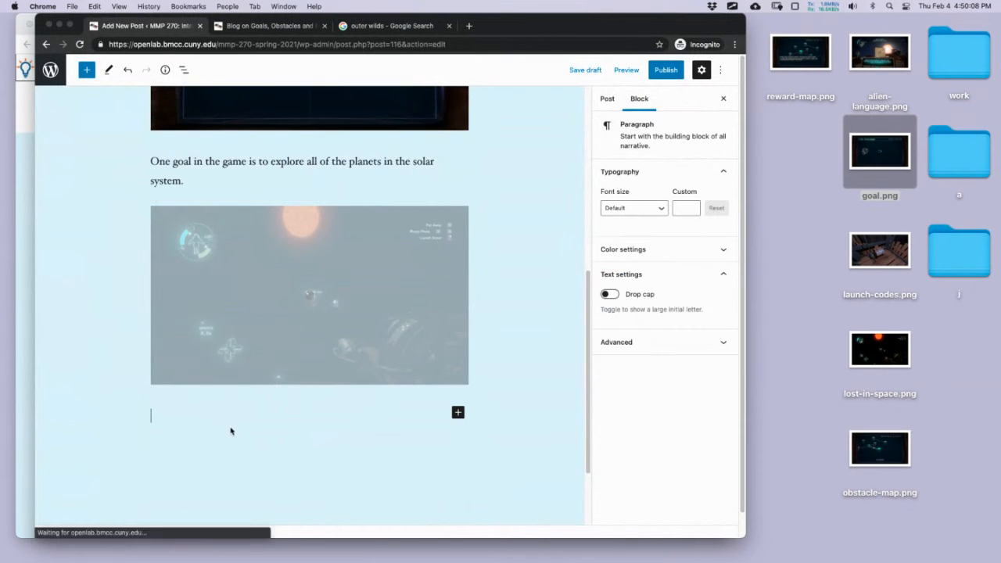
pyautogui.write('One')
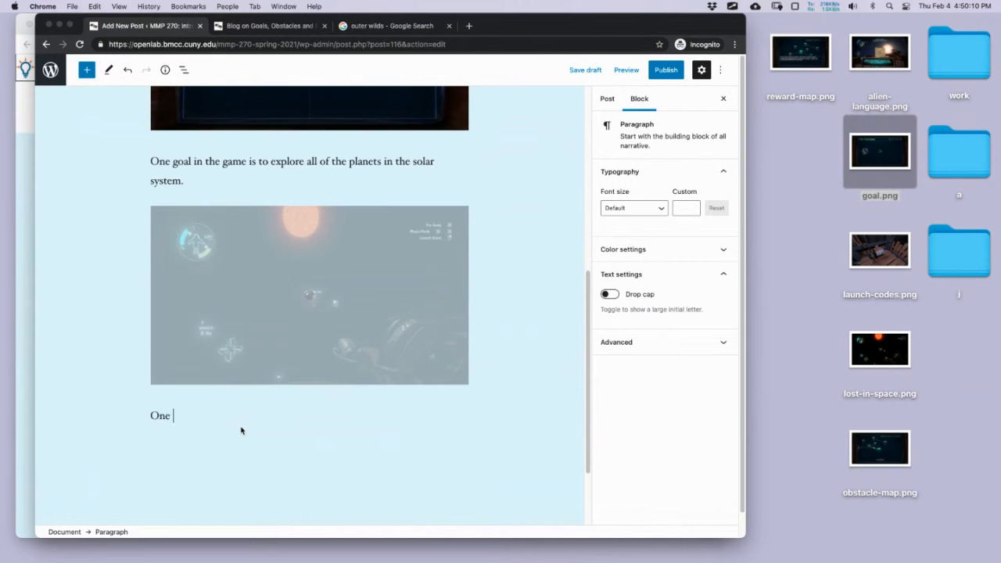
pyautogui.press('BackSpace')
pyautogui.press('BackSpace')
pyautogui.press('BackSpace')
pyautogui.press('BackSpace')
pyautogui.write('Because the space is so large i')
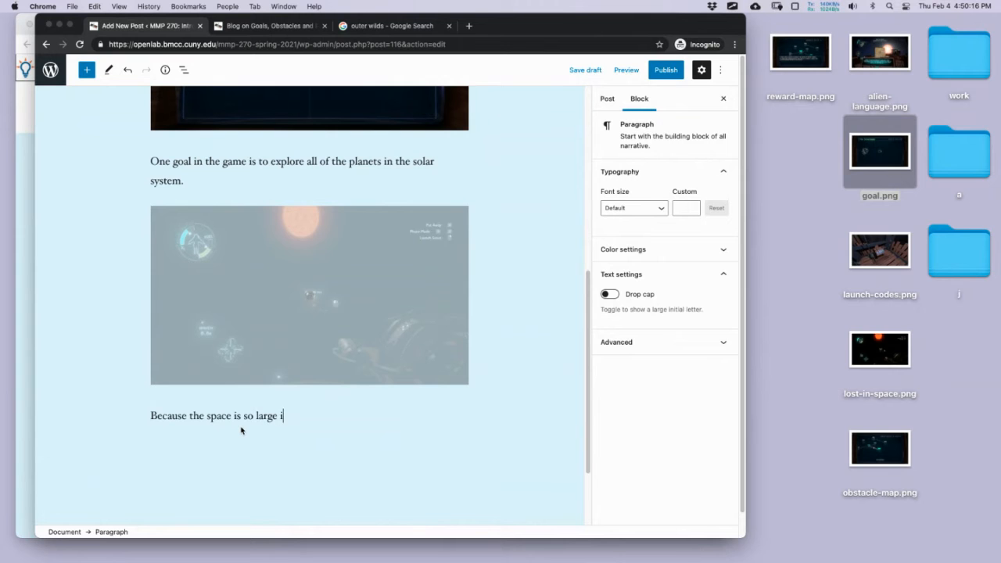
pyautogui.write('ts easy to get log')
pyautogui.write('t and lose your s')
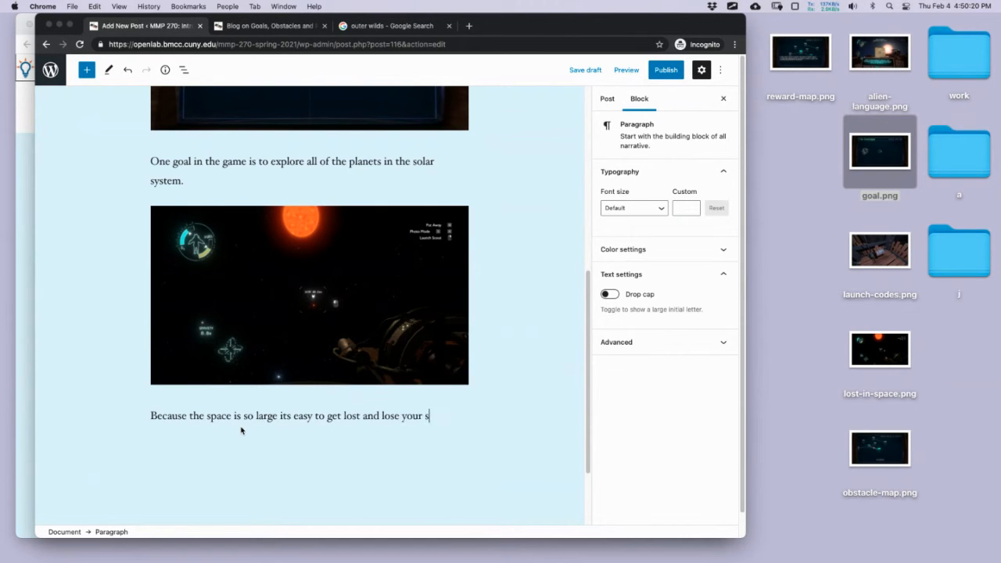
pyautogui.write('hitp. This is another ob')
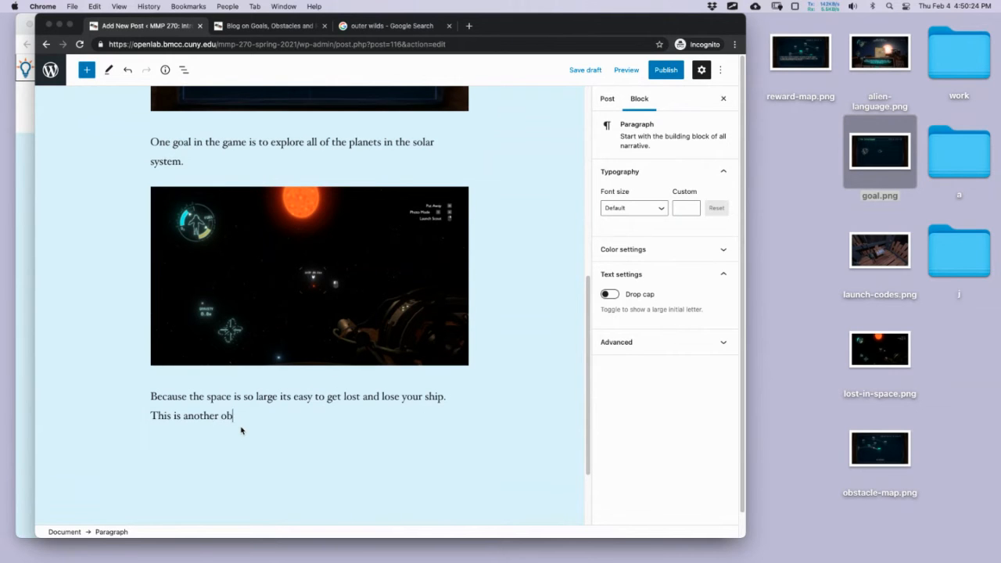
pyautogui.write('stacle in the game, the vastnes')
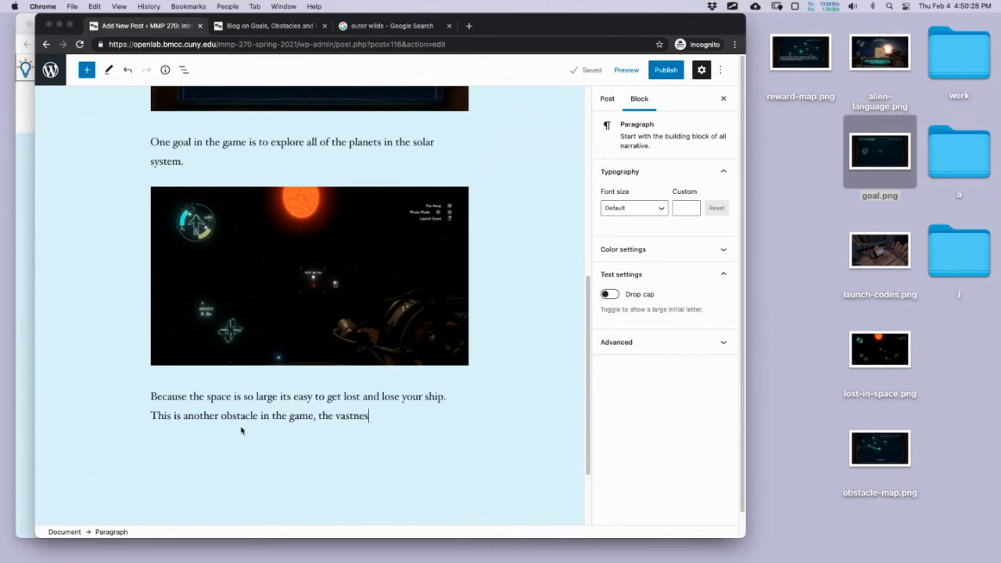
pyautogui.write('s of space.')
pyautogui.press('Return')
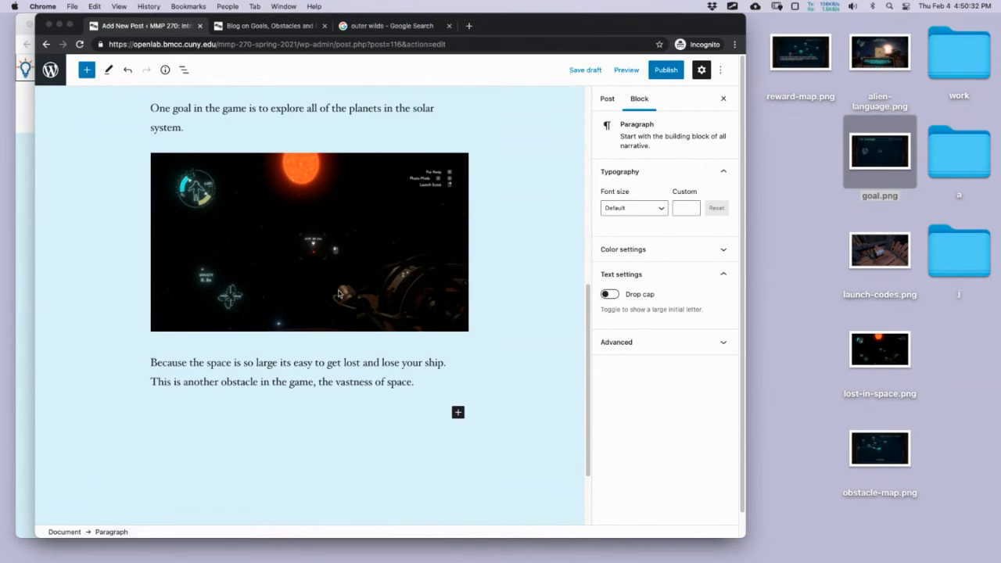
pyautogui.scroll(1, 339, 310)
pyautogui.scroll(-2, 339, 311)
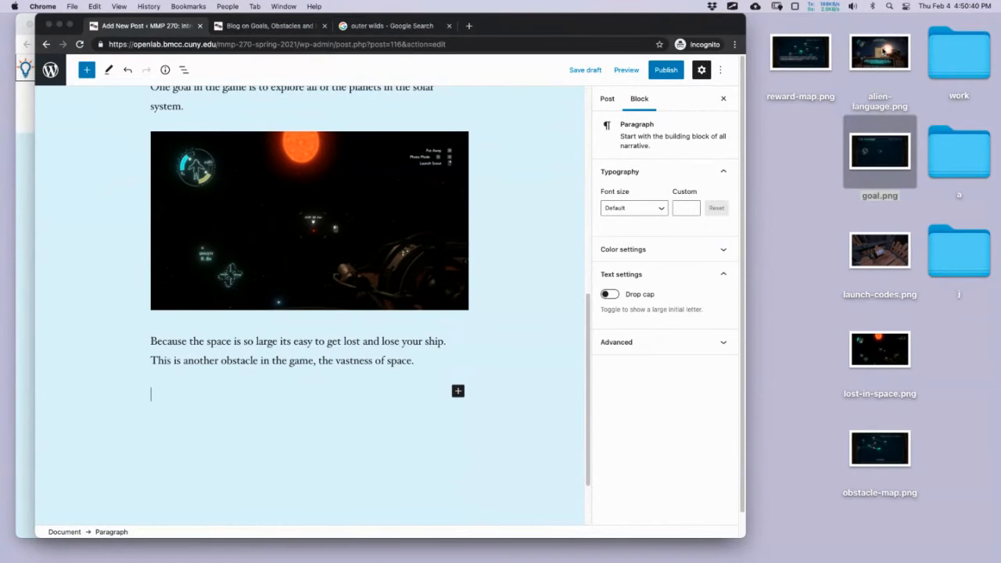
# Drop alien-language.png below the space paragraph and begin 'When you explore different planets there is an alien language that can be read…'.
pyautogui.moveTo(883, 52); pyautogui.dragTo(270, 401)
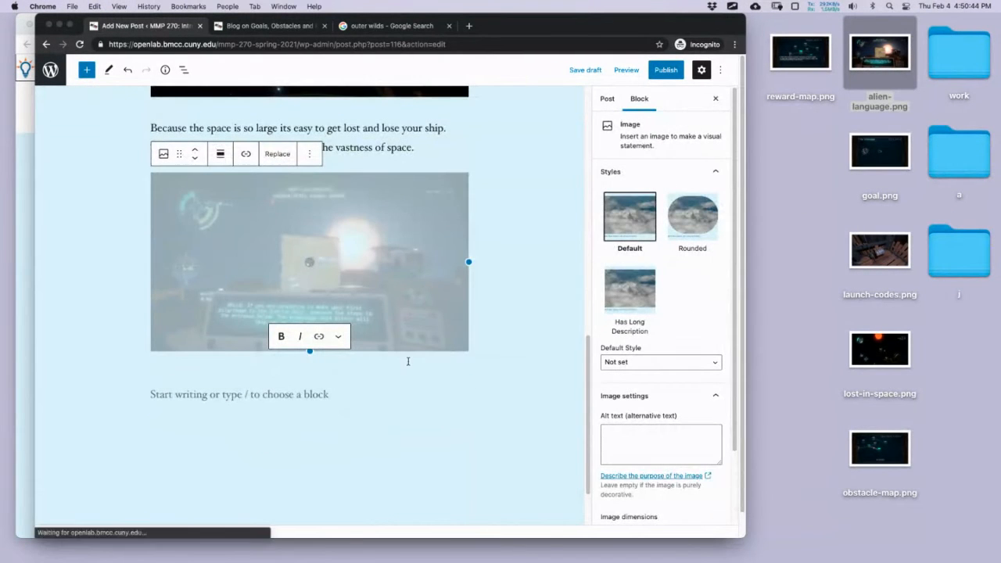
pyautogui.click(305, 402)
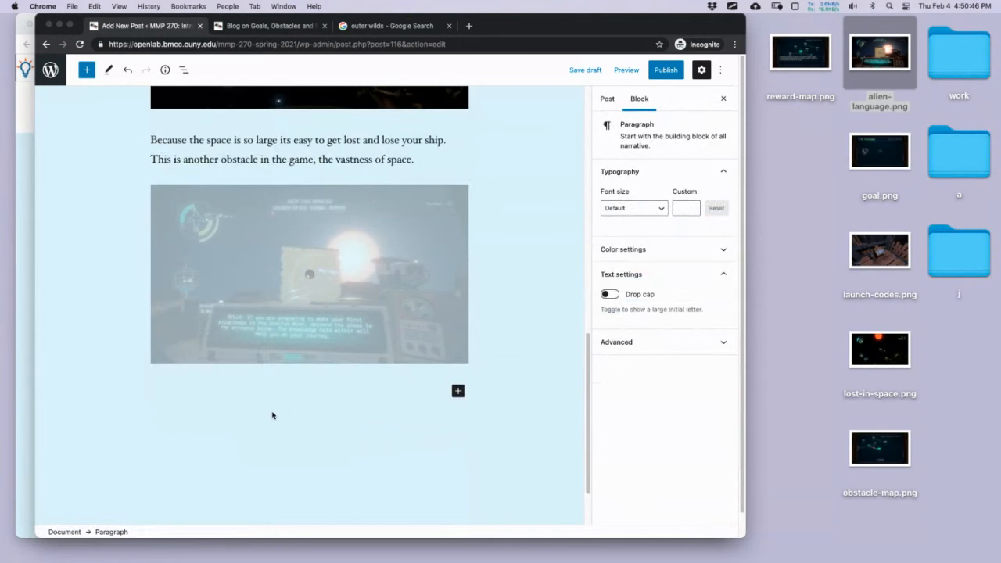
pyautogui.click(268, 398)
pyautogui.write('When you explore ')
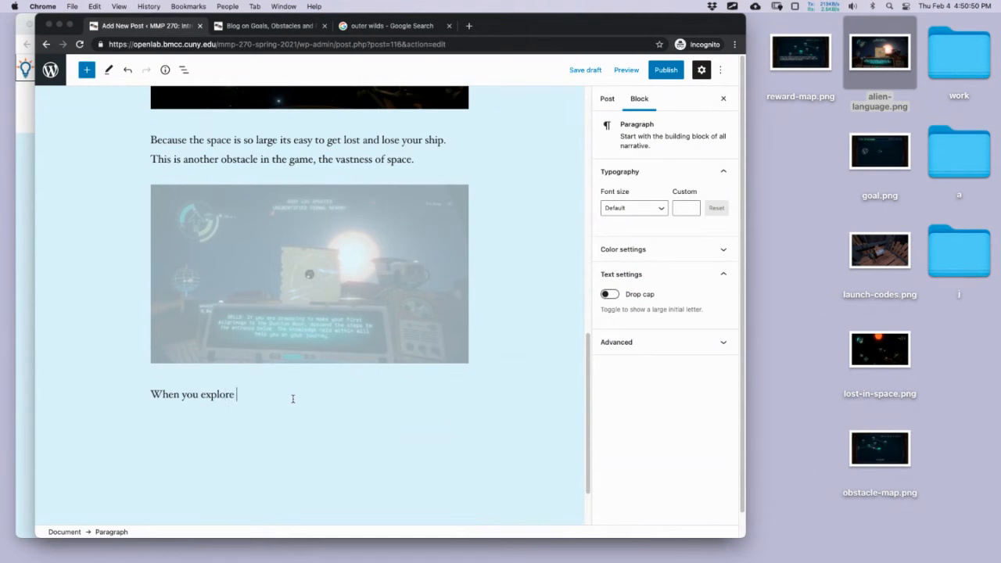
pyautogui.write('different planets there is an a')
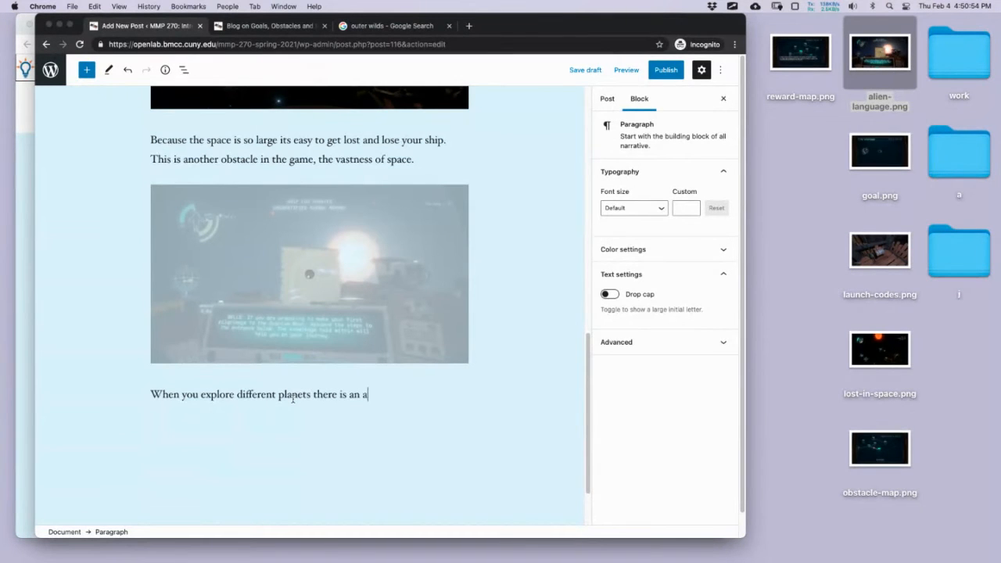
pyautogui.write('lientlanguage that can b')
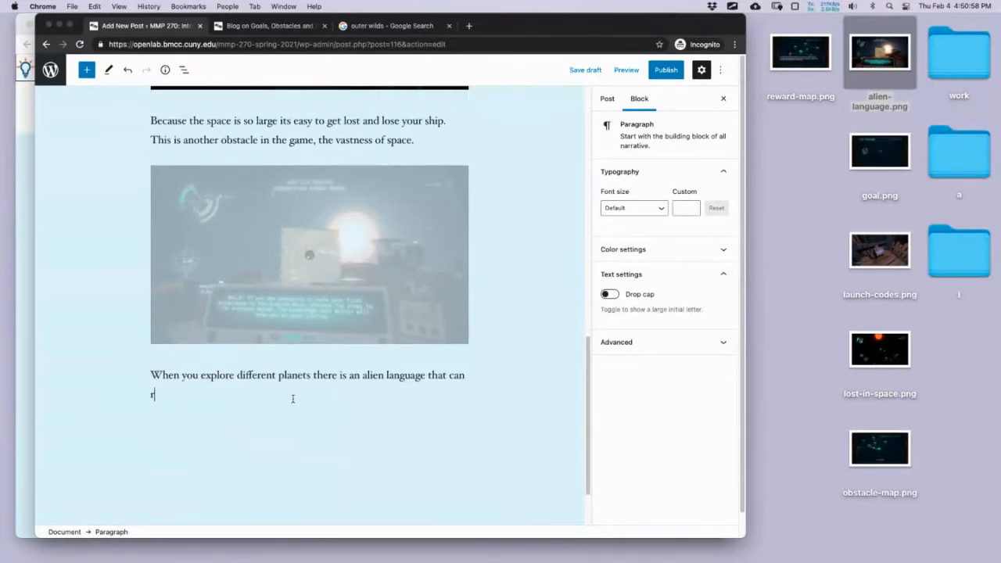
pyautogui.write('e read to reveal the h')
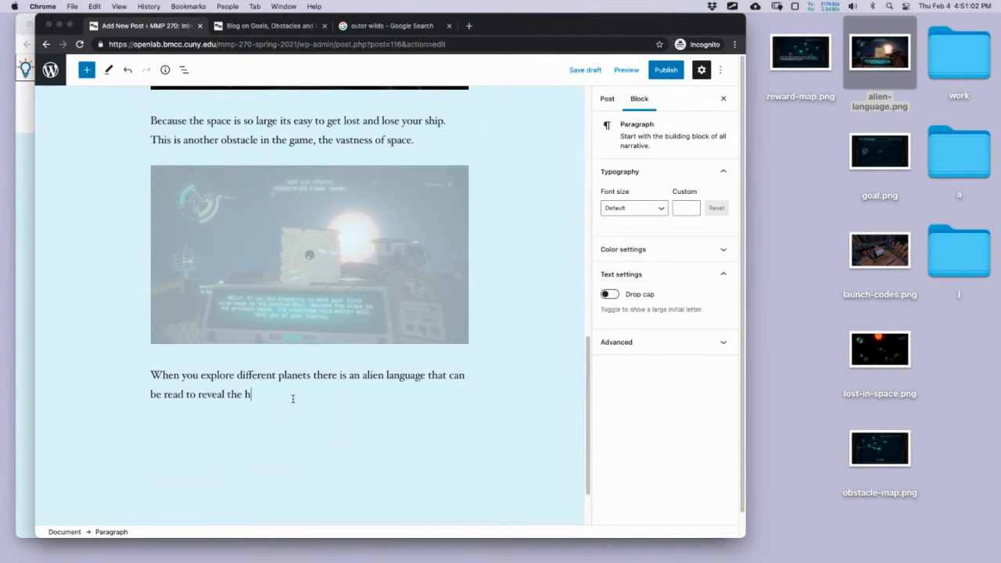
pyautogui.write('istory of that pla')
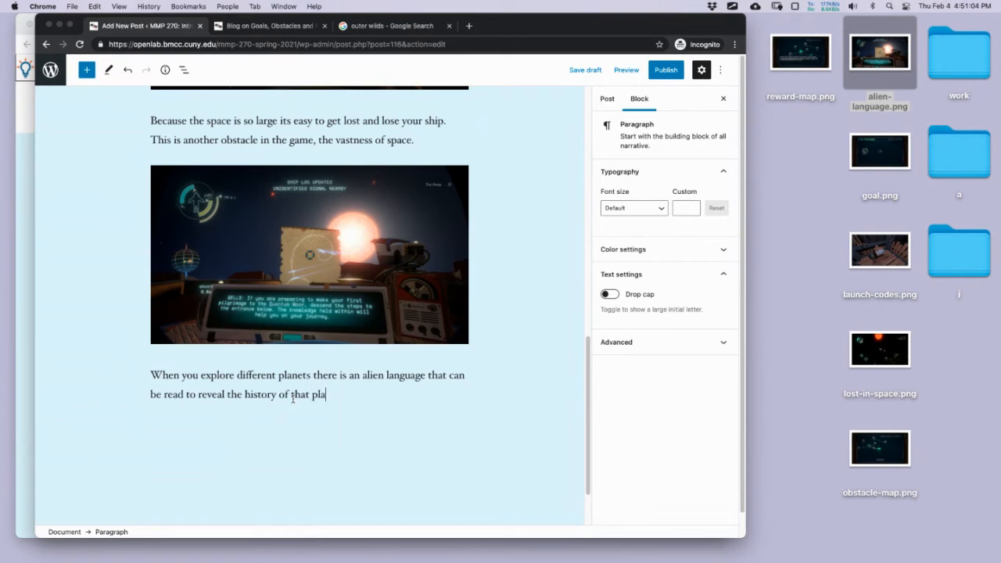
pyautogui.write('nent or building.')
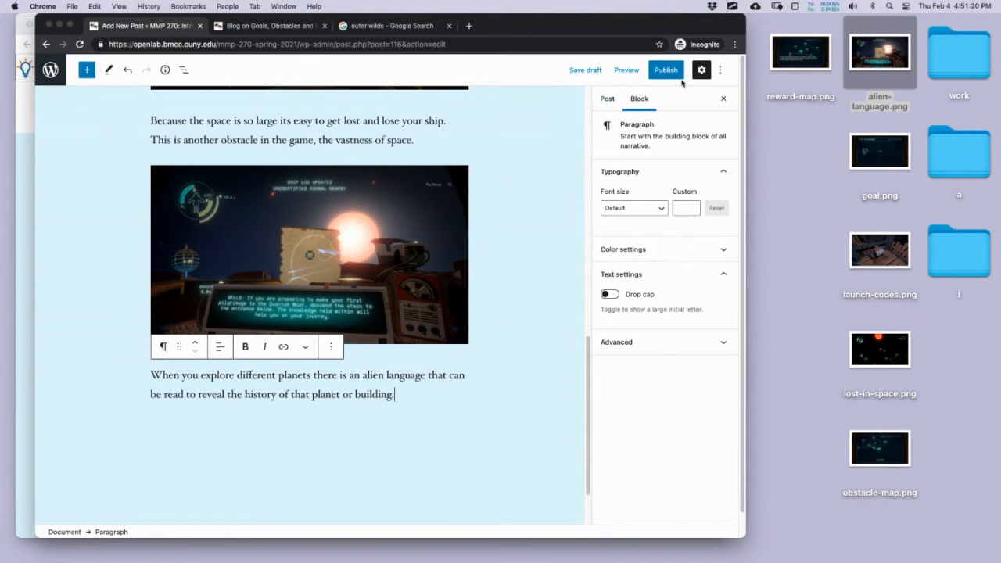
pyautogui.click(626, 69)
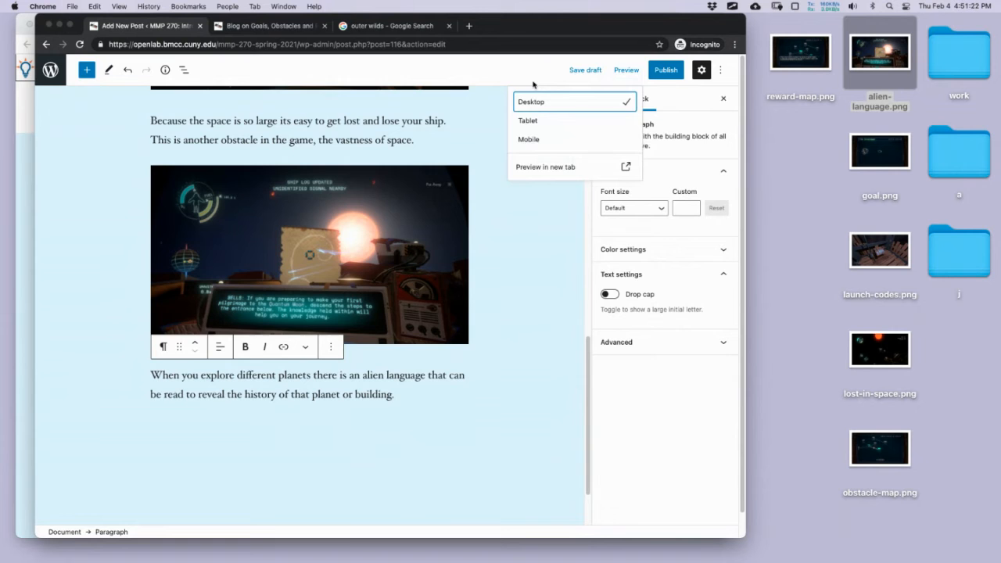
pyautogui.click(545, 167)
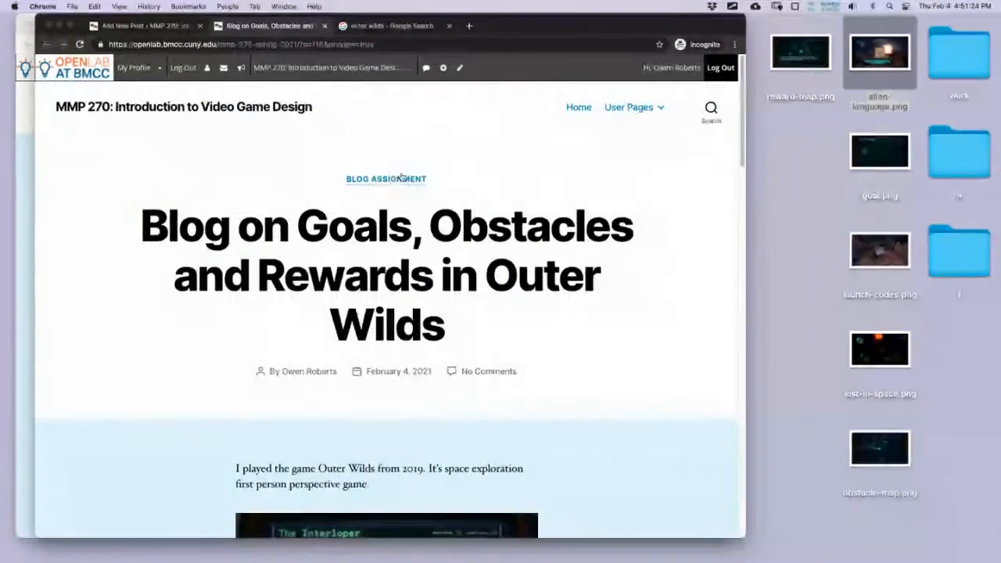
pyautogui.scroll(-10, 437, 164)
pyautogui.scroll(10, 438, 160)
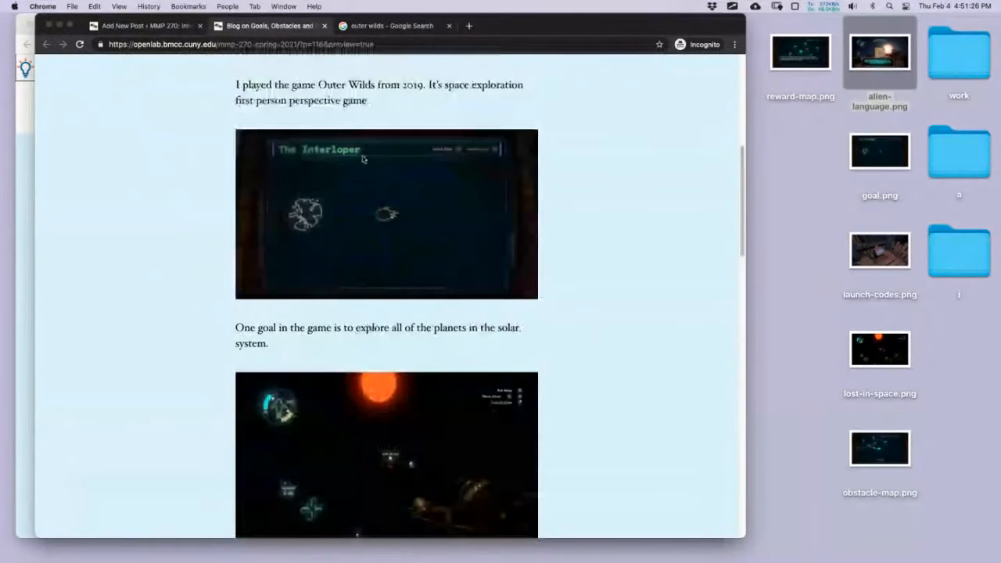
pyautogui.moveTo(231, 177); pyautogui.dragTo(384, 195)
pyautogui.scroll(-5, 387, 194)
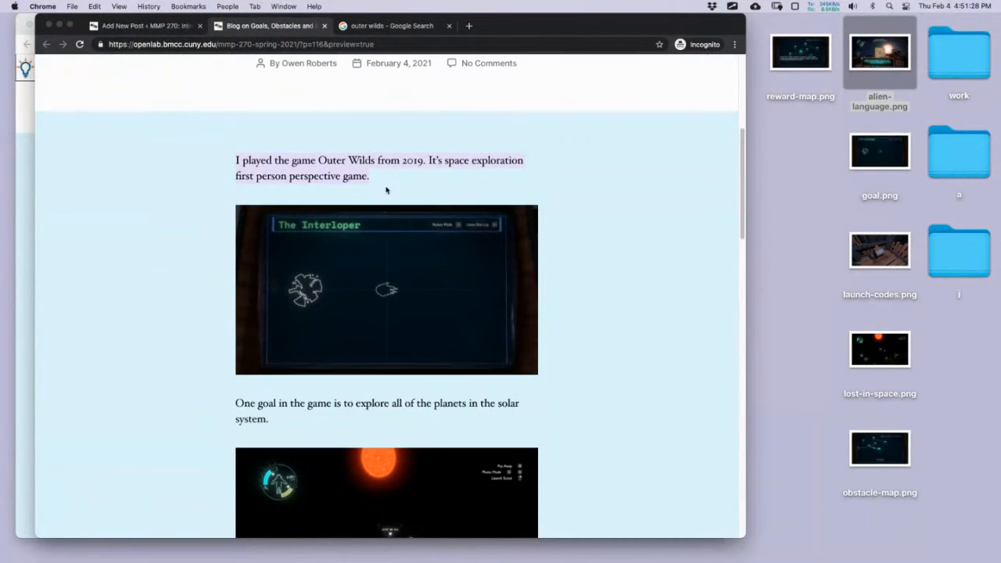
pyautogui.scroll(-5, 332, 322)
pyautogui.scroll(-3, 341, 314)
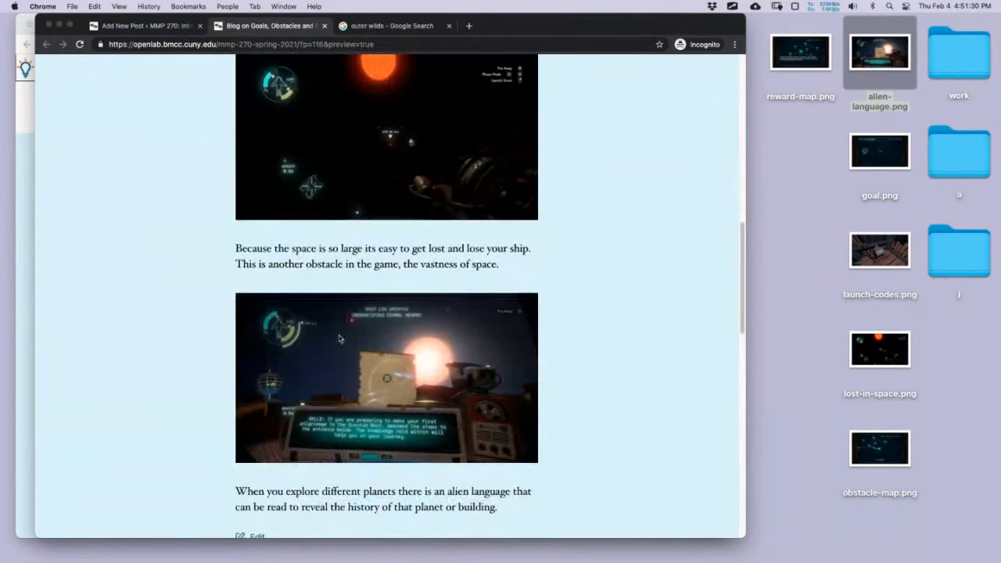
pyautogui.scroll(8, 349, 293)
pyautogui.scroll(5, 349, 292)
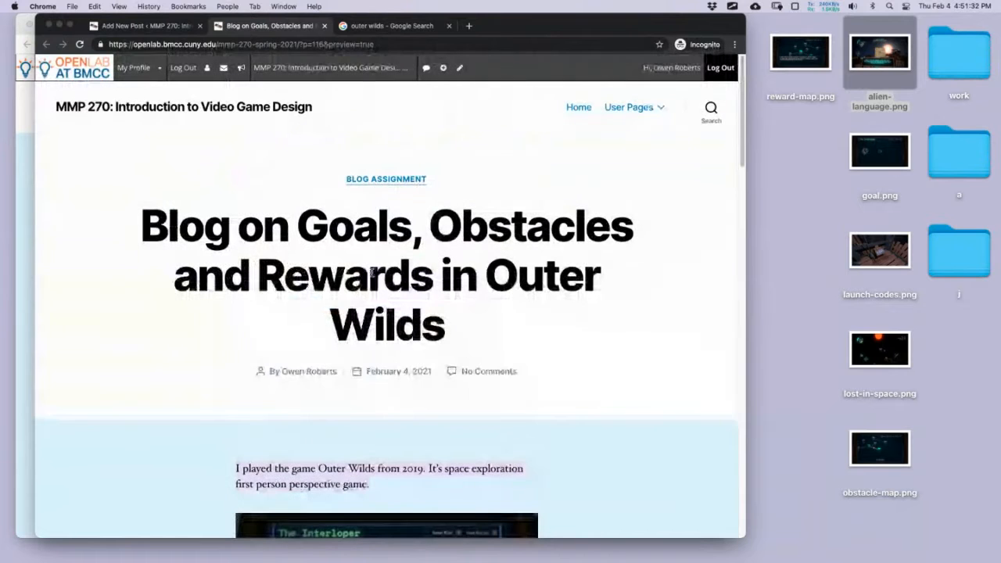
pyautogui.click(325, 26)
pyautogui.click(533, 248)
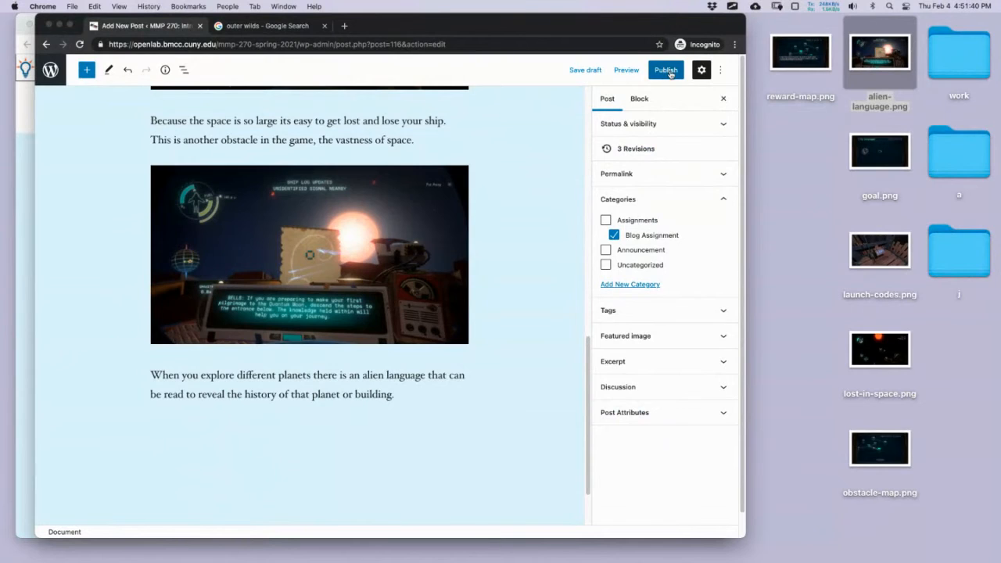
# Collapse the categories section, publish the post, and copy its link.
pyautogui.press('Tab')
pyautogui.press('Return')
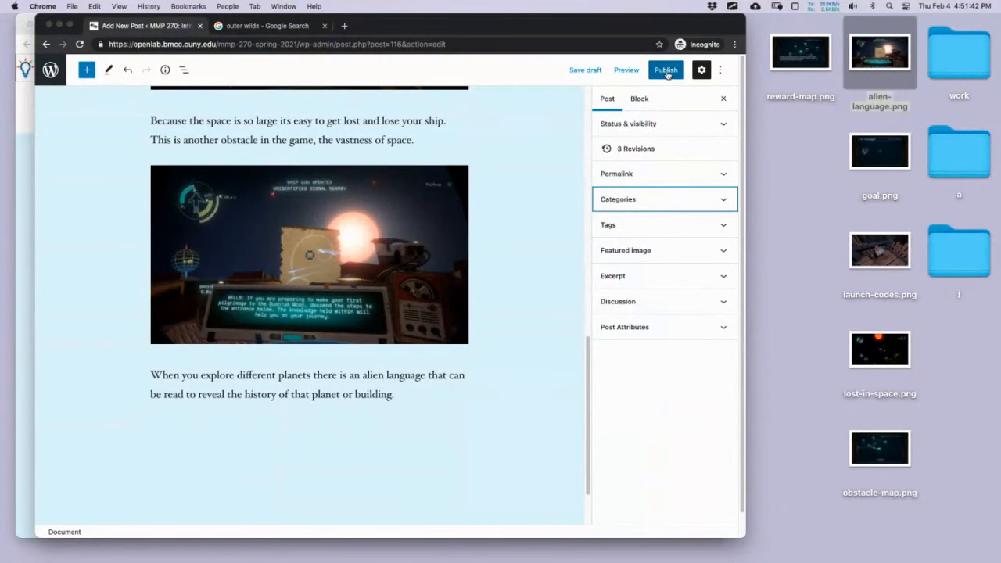
pyautogui.click(666, 71)
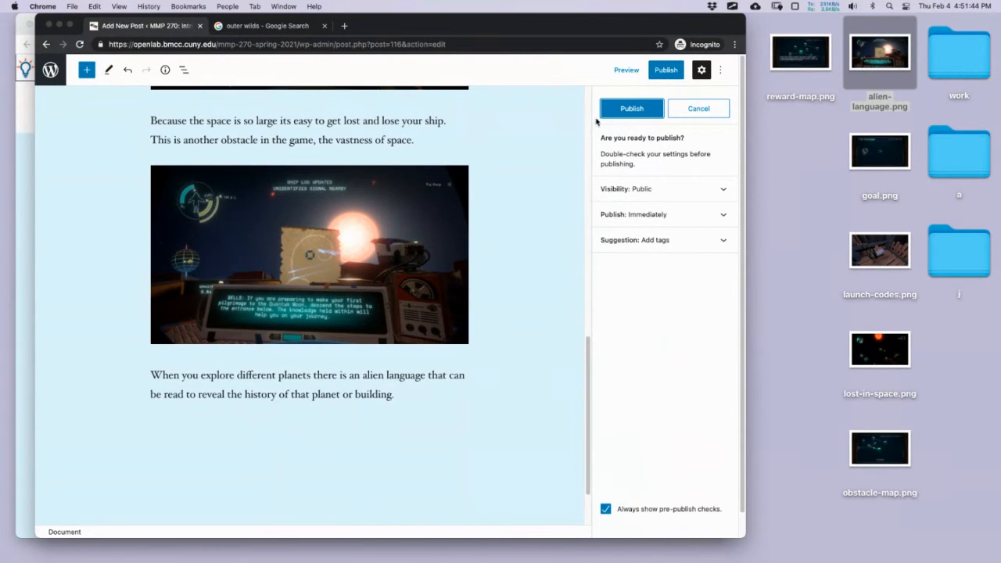
pyautogui.click(621, 111)
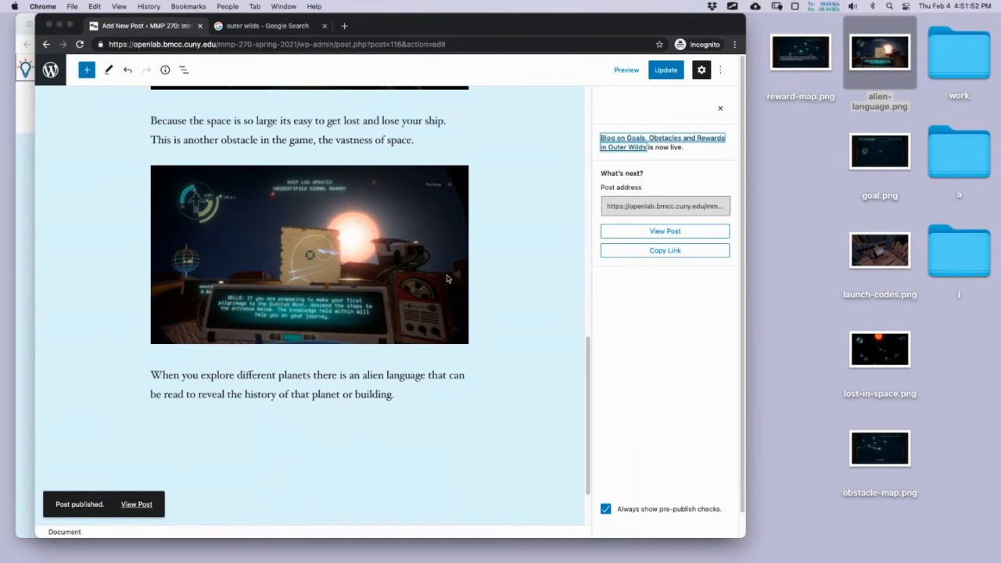
pyautogui.click(664, 251)
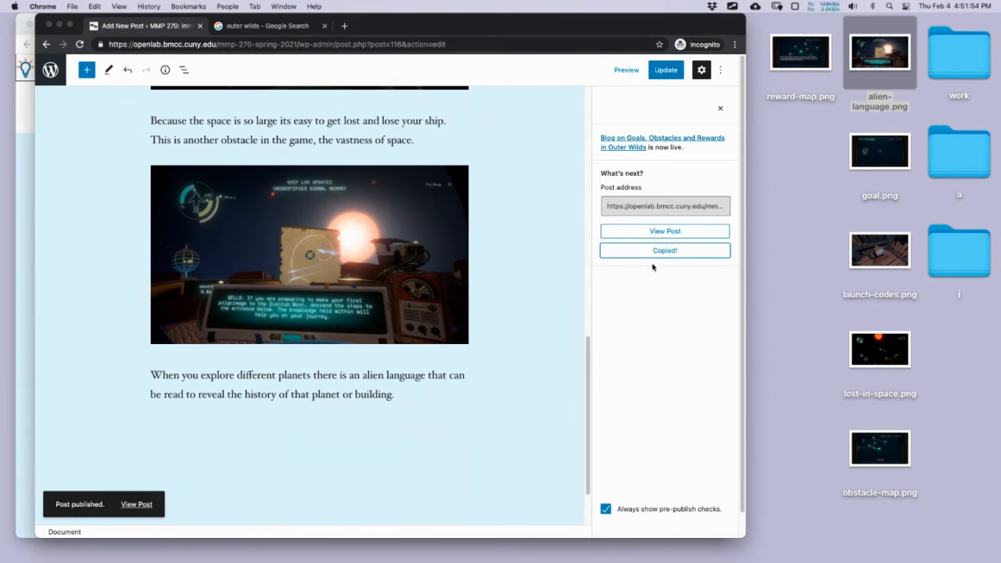
# View the published post, select its web address, and switch to the Blackboard course's Assignments page.
pyautogui.click(649, 231)
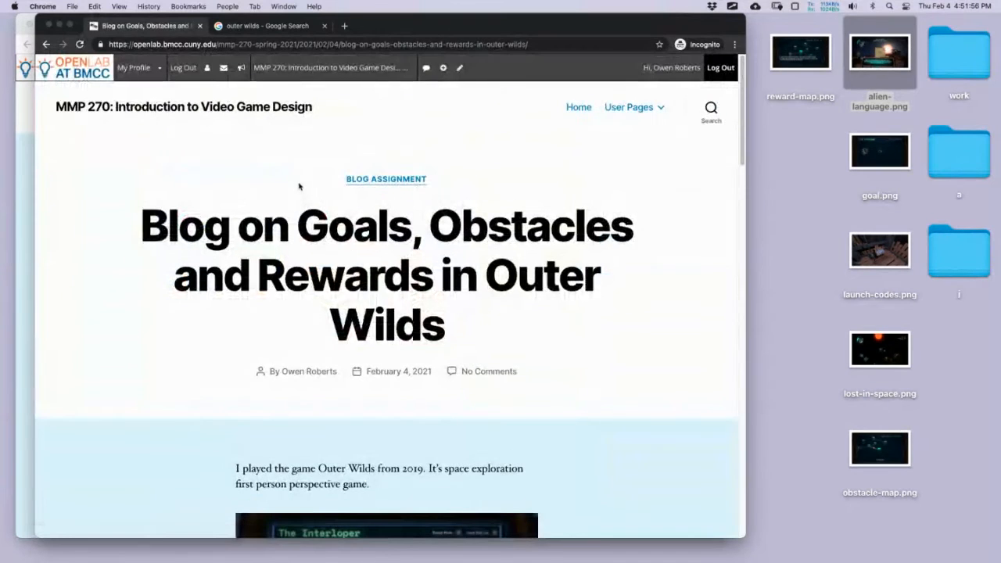
pyautogui.scroll(-10, 308, 179)
pyautogui.scroll(-15, 310, 178)
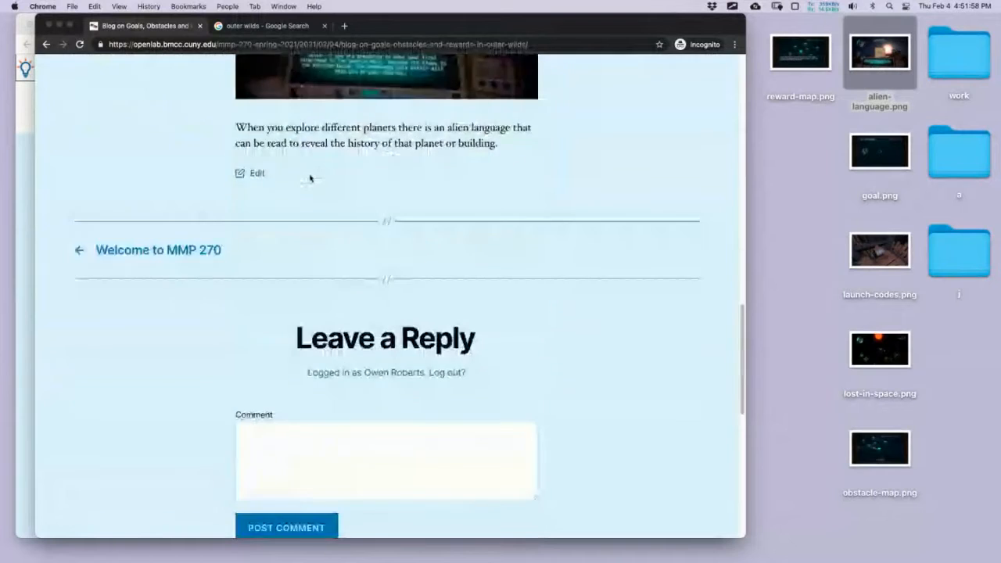
pyautogui.scroll(20, 311, 180)
pyautogui.click(327, 45)
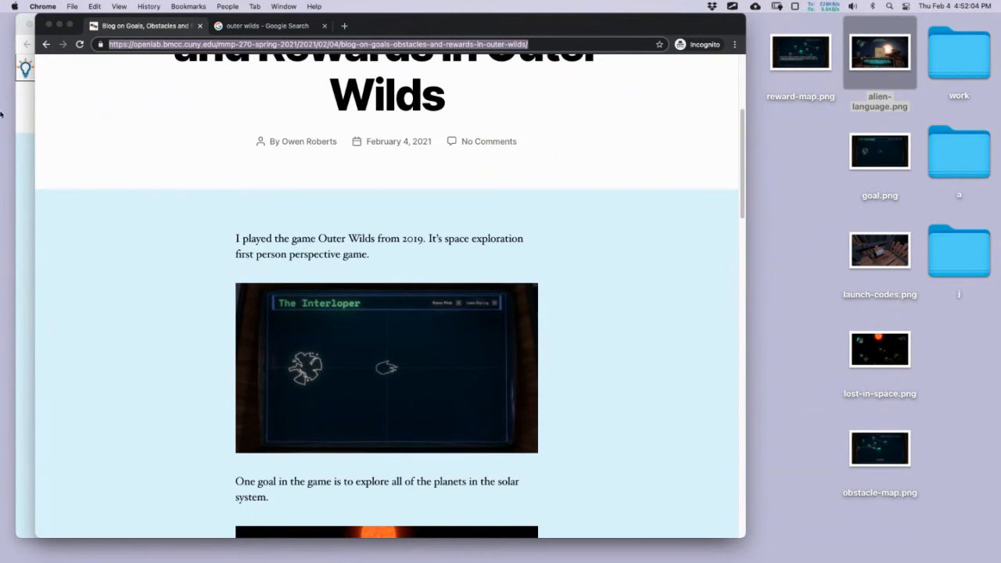
pyautogui.click(32, 125)
pyautogui.click(94, 30)
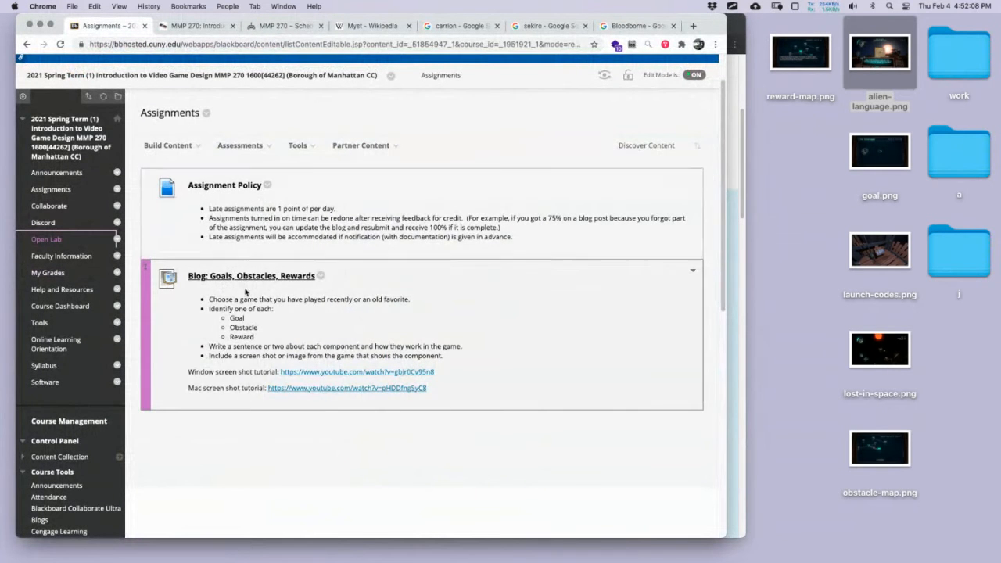
# Open the Blog: Goals, Obstacles, Rewards assignment, enter Student Preview, and reopen it from Assignments.
pyautogui.click(251, 277)
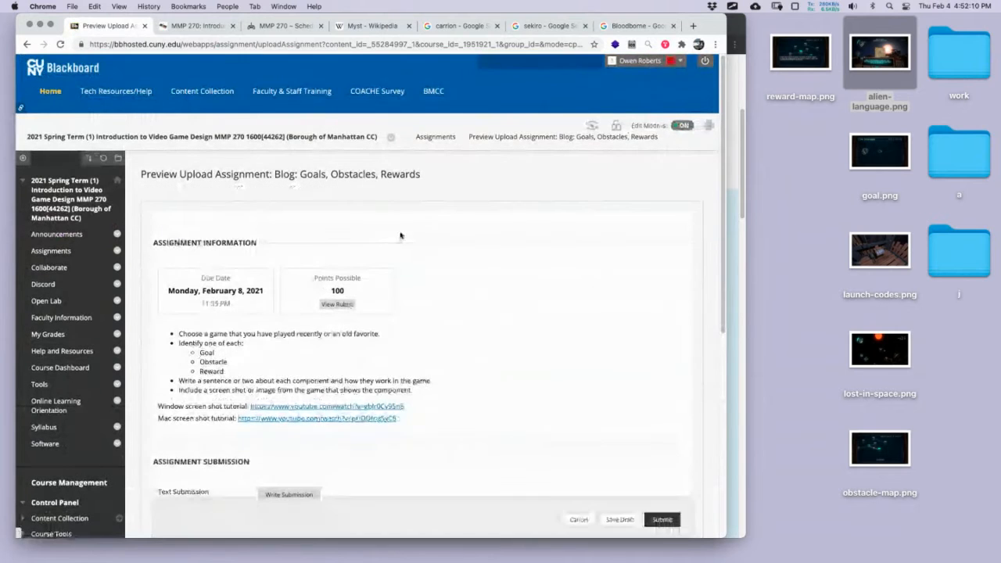
pyautogui.click(592, 126)
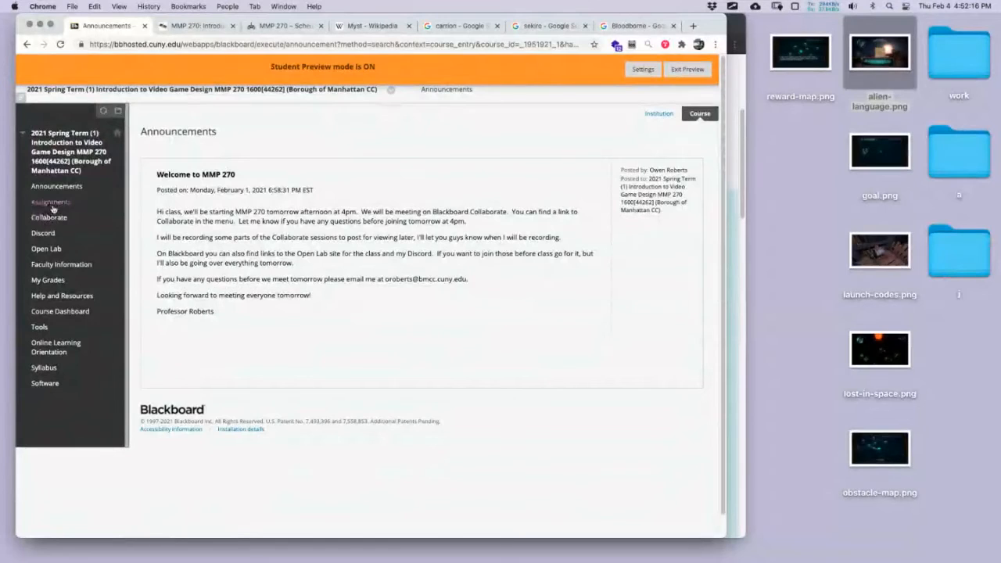
pyautogui.click(49, 202)
pyautogui.click(267, 264)
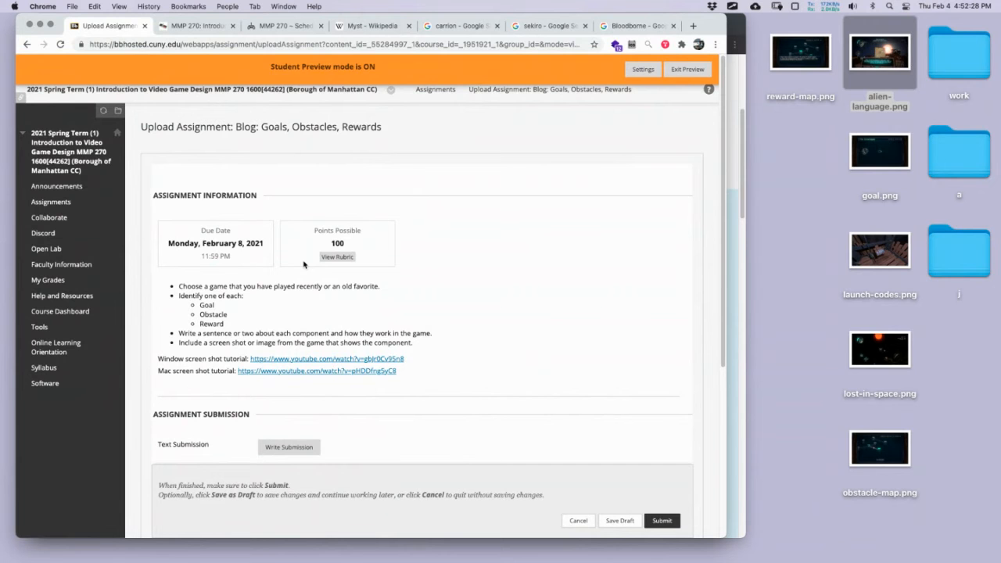
# Open the Blog: Goals, Obstacles, Rewards grading rubric and scroll through its criteria.
pyautogui.click(335, 258)
pyautogui.scroll(-1, 512, 285)
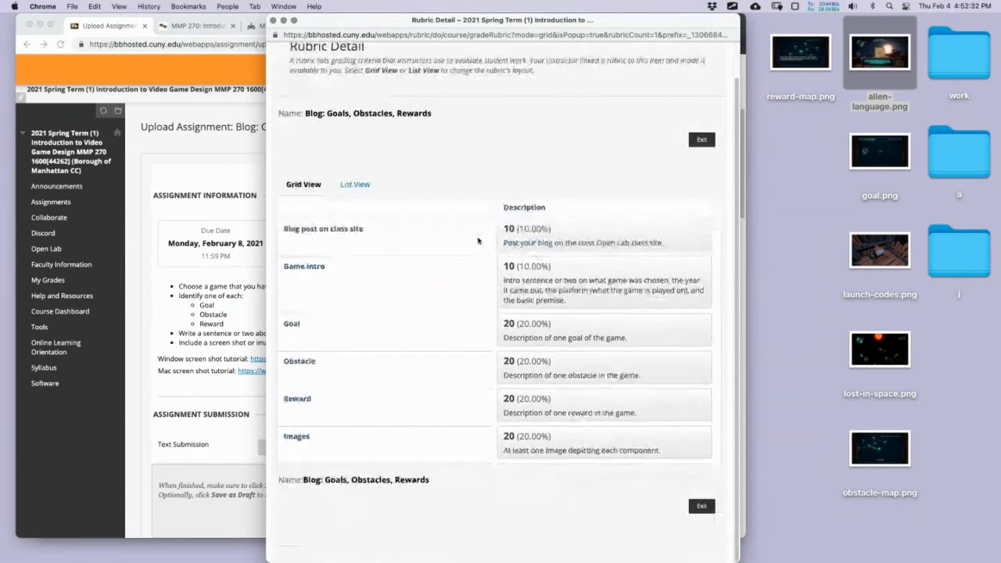
pyautogui.rightClick(337, 436)
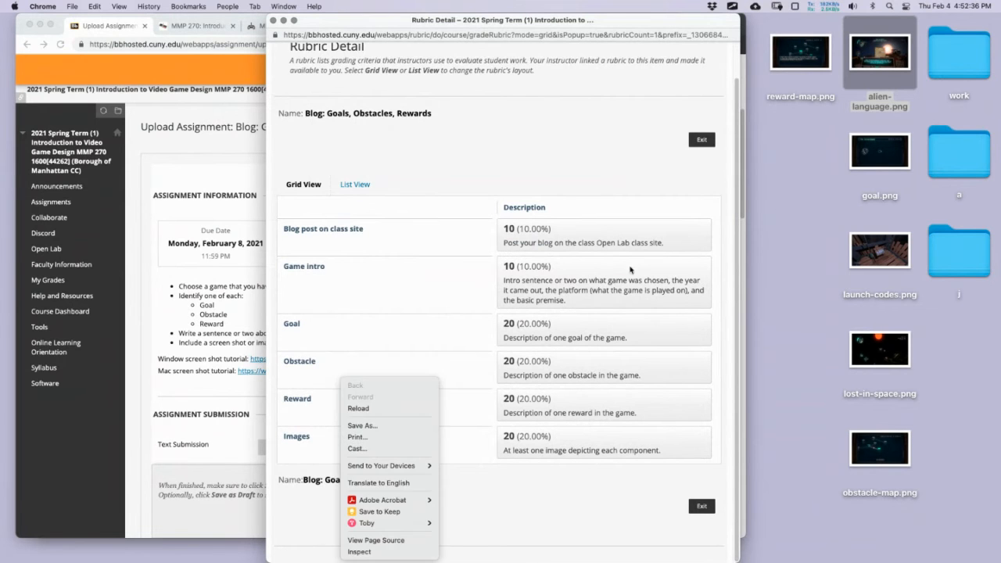
pyautogui.click(632, 270)
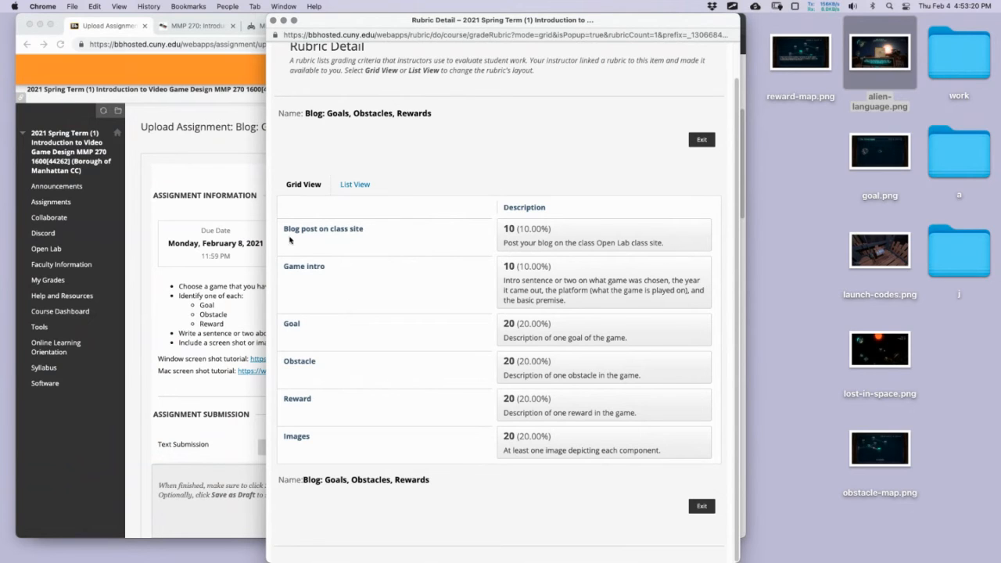
# Highlight the Obstacle, Reward and Images rubric criteria, each worth 20 points.
pyautogui.moveTo(283, 231); pyautogui.dragTo(344, 268)
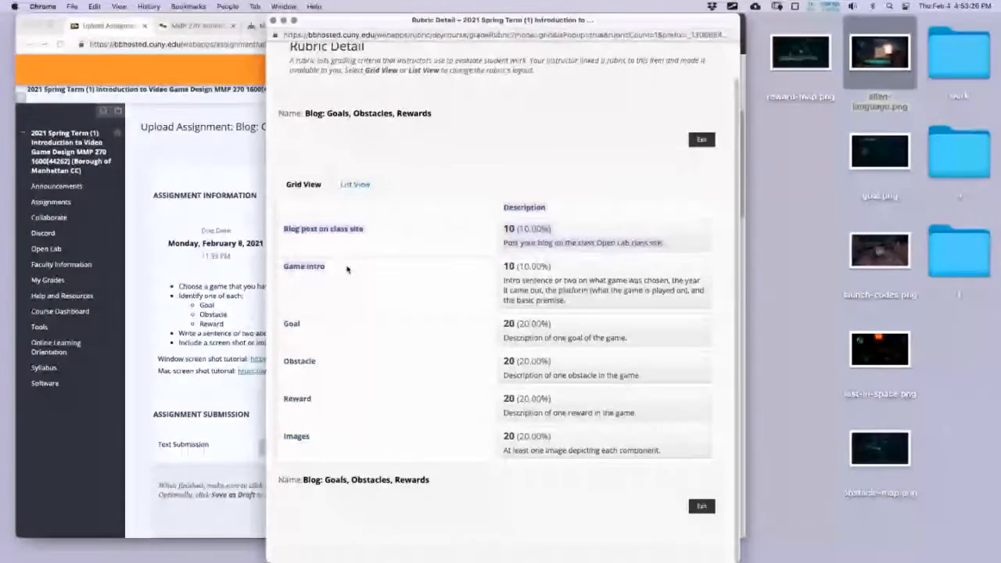
pyautogui.click(402, 280)
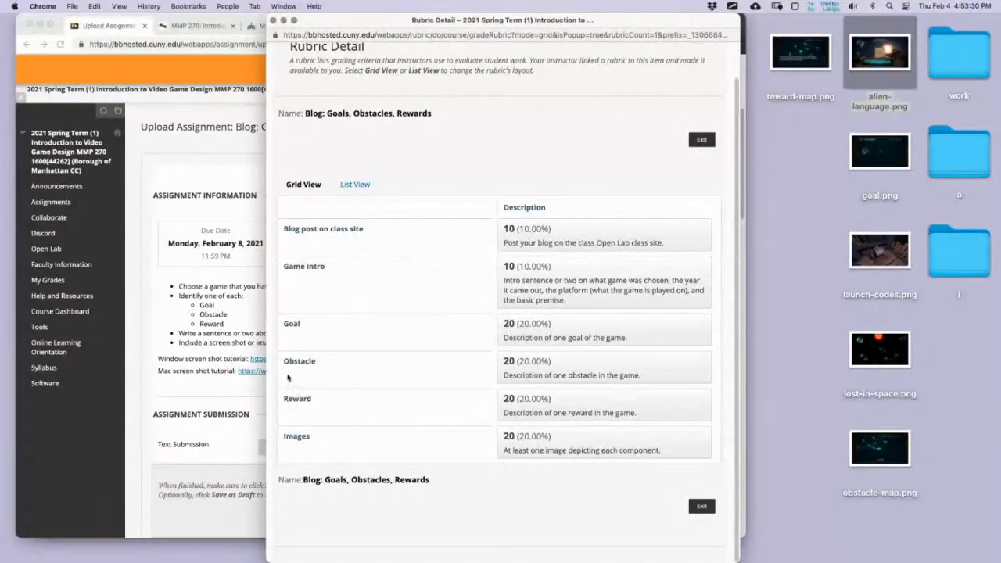
pyautogui.moveTo(284, 363); pyautogui.dragTo(341, 369)
pyautogui.moveTo(283, 403); pyautogui.dragTo(317, 398)
pyautogui.moveTo(285, 440); pyautogui.dragTo(312, 439)
pyautogui.scroll(1, 340, 227)
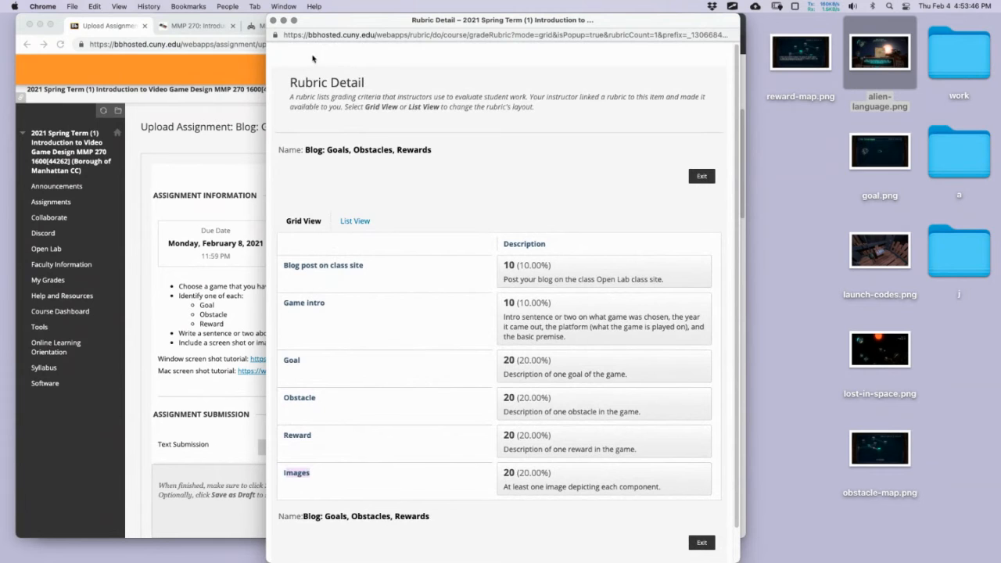
# Close the rubric and open the assignment's Write Submission text editor.
pyautogui.click(273, 20)
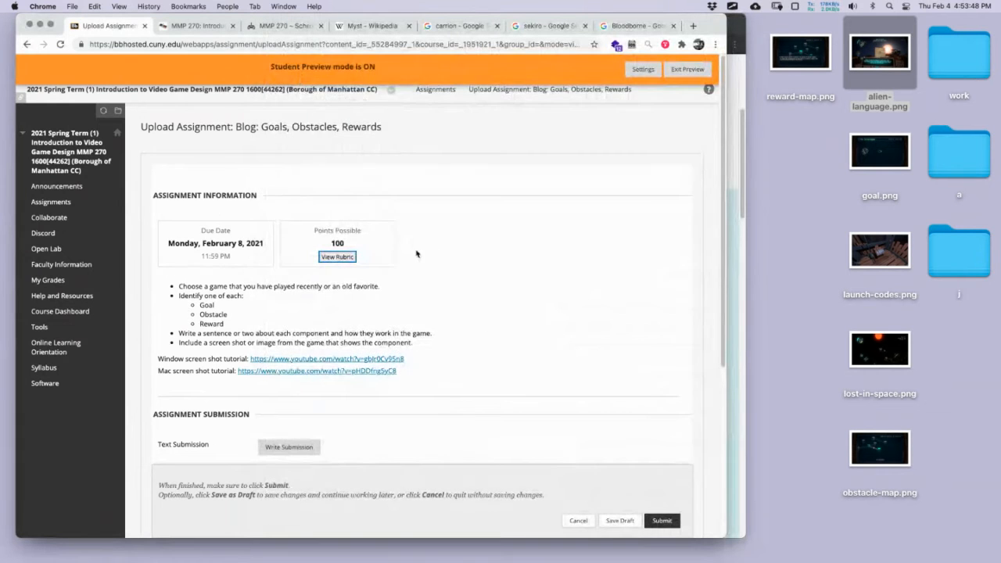
pyautogui.scroll(-5, 324, 324)
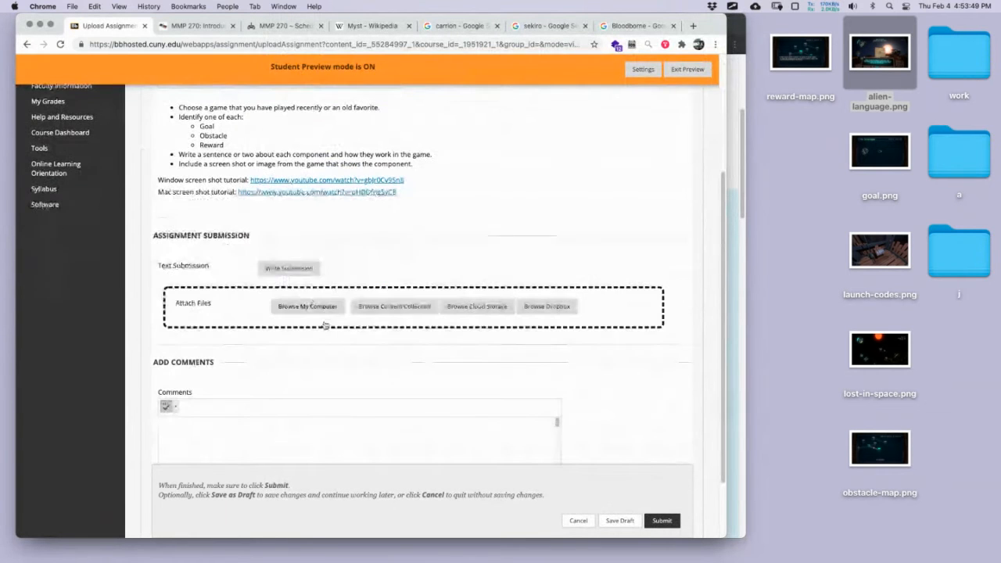
pyautogui.click(290, 269)
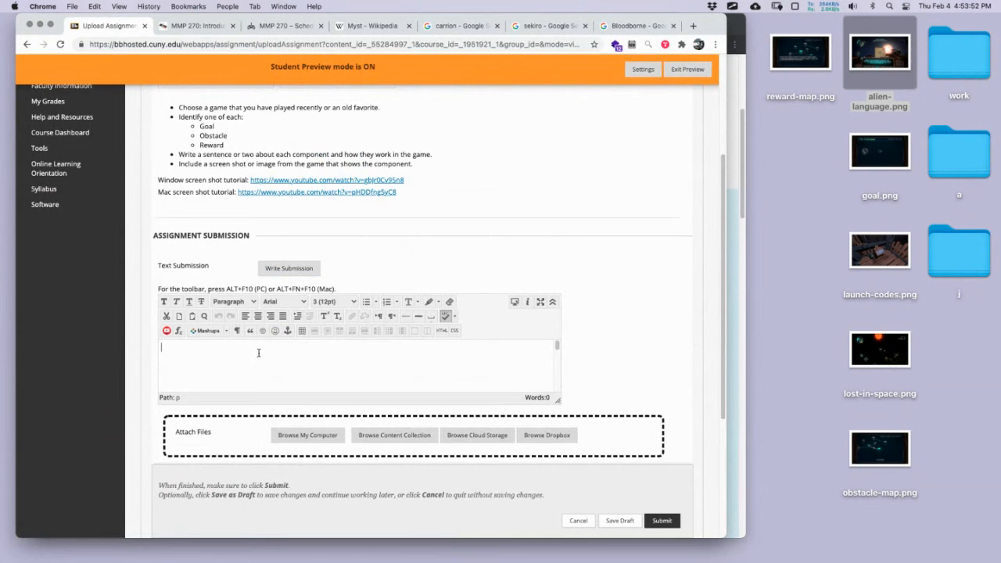
# Replace the pasted blog URL with the text 'My blog post.' and select it.
pyautogui.write('https://openlab.bmcc.cuny.edu/mmp-270-spring-2021/2021/02/04/blog-on-goals-obstacles-and-rewards-in-outer-wilds/')
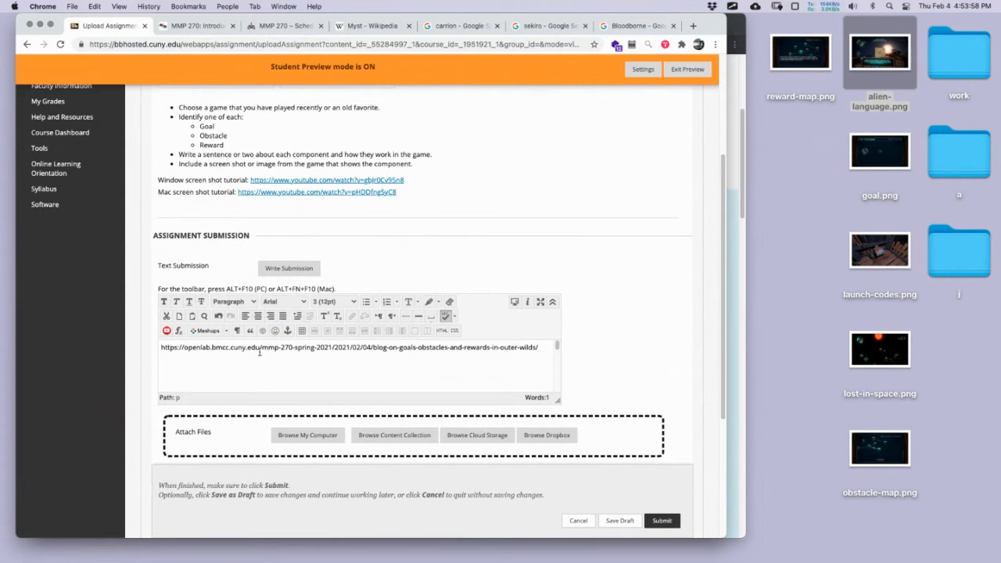
pyautogui.press('super+a')
pyautogui.press('BackSpace')
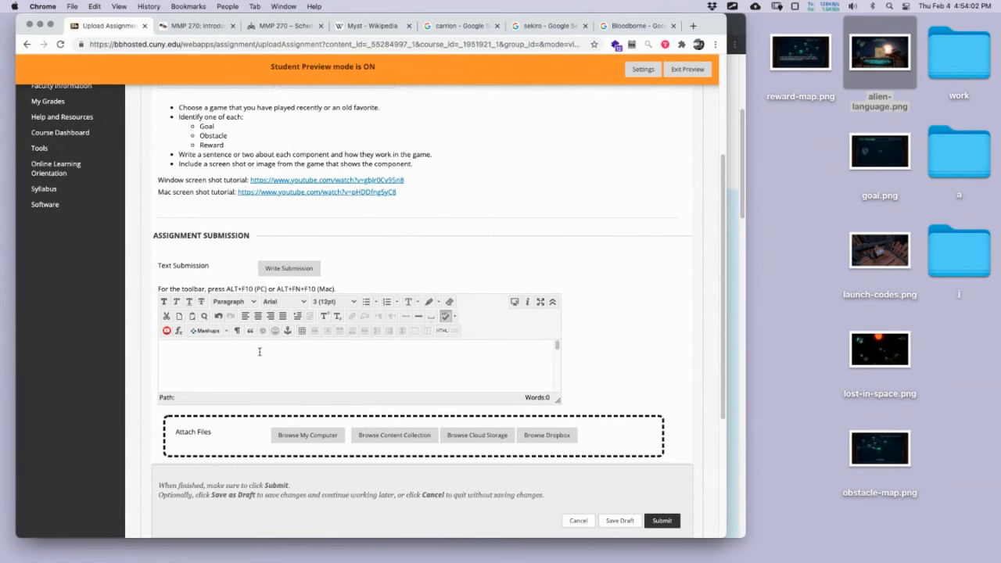
pyautogui.write('My blog post.')
pyautogui.press('super+a')
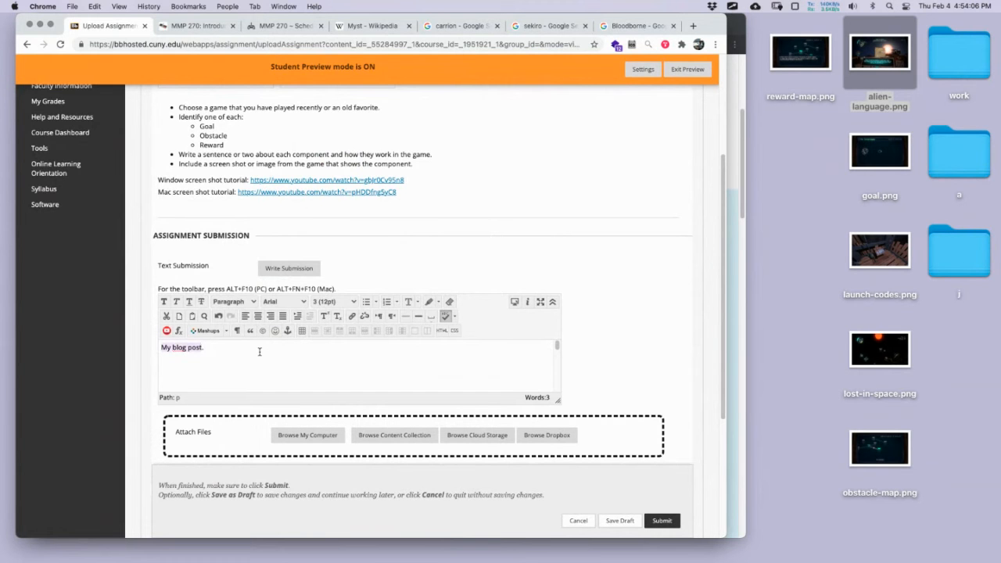
# Link 'My blog post.' to the Outer Wilds post URL, opening in a new window (_blank).
pyautogui.click(356, 317)
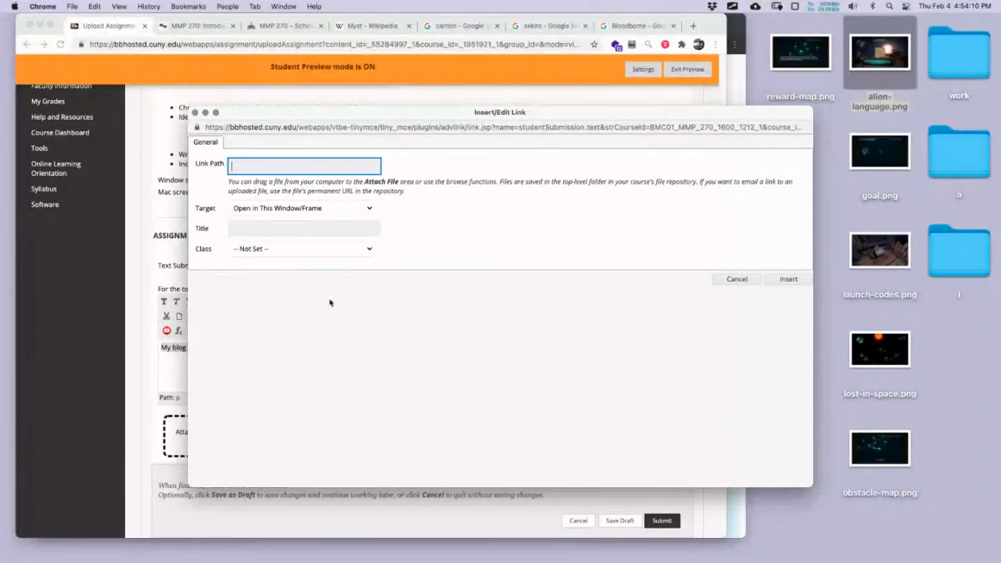
pyautogui.press('super+v')
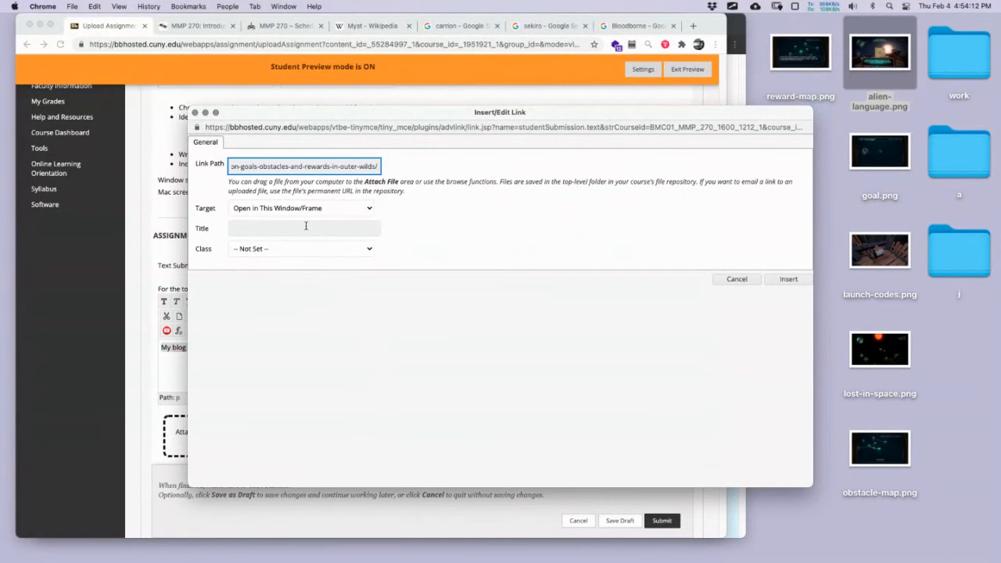
pyautogui.click(305, 210)
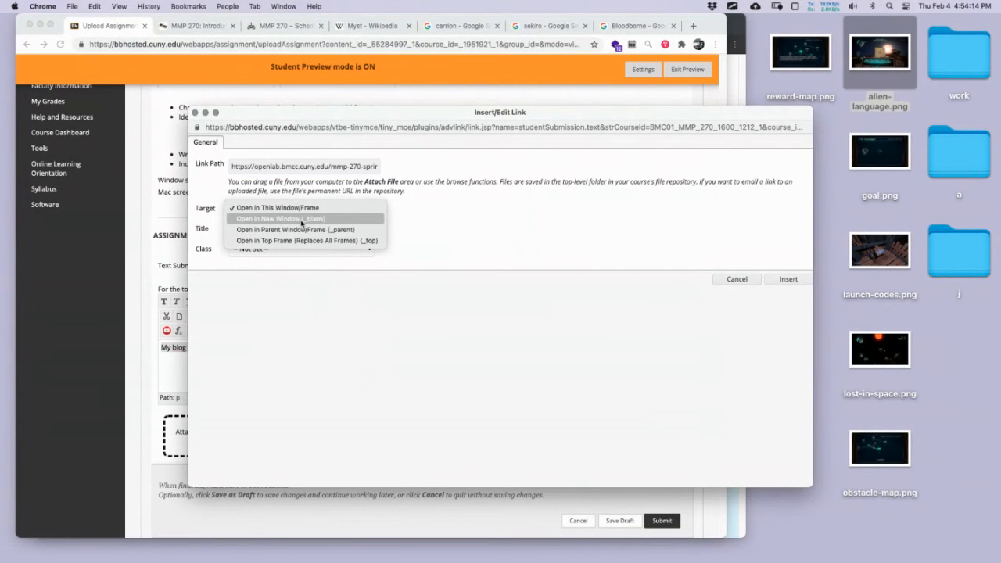
pyautogui.click(301, 219)
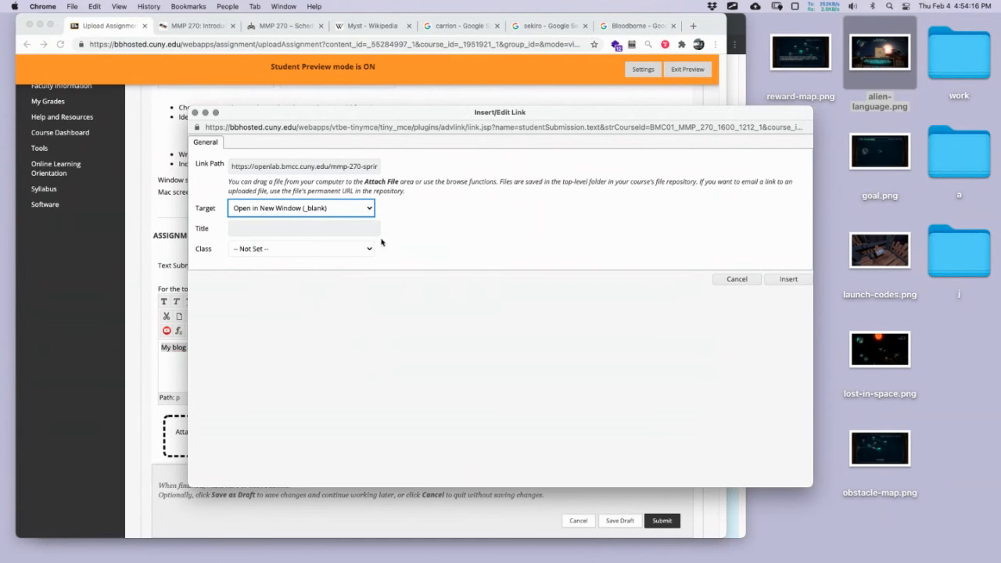
pyautogui.click(787, 282)
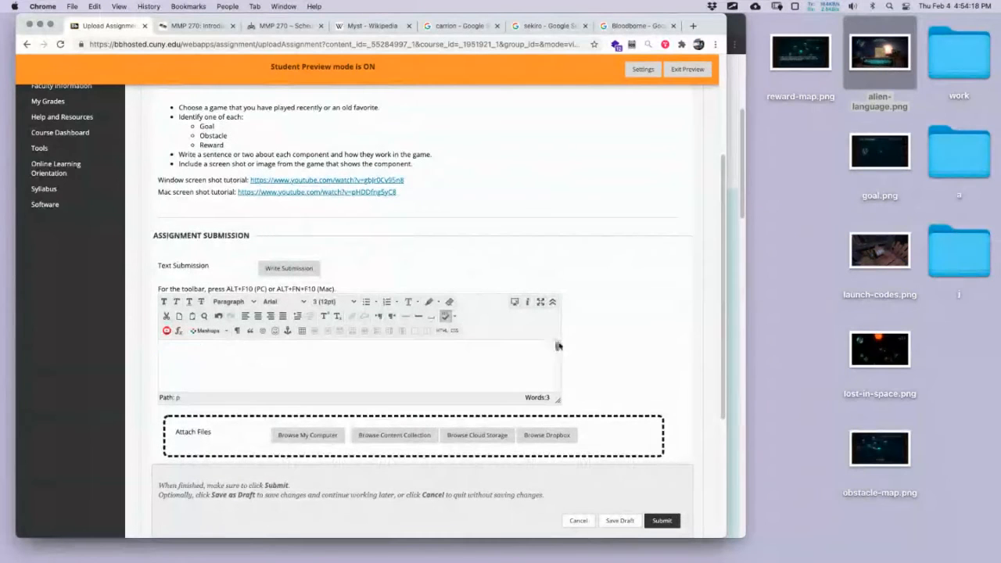
pyautogui.scroll(-2, 667, 404)
pyautogui.scroll(-2, 666, 403)
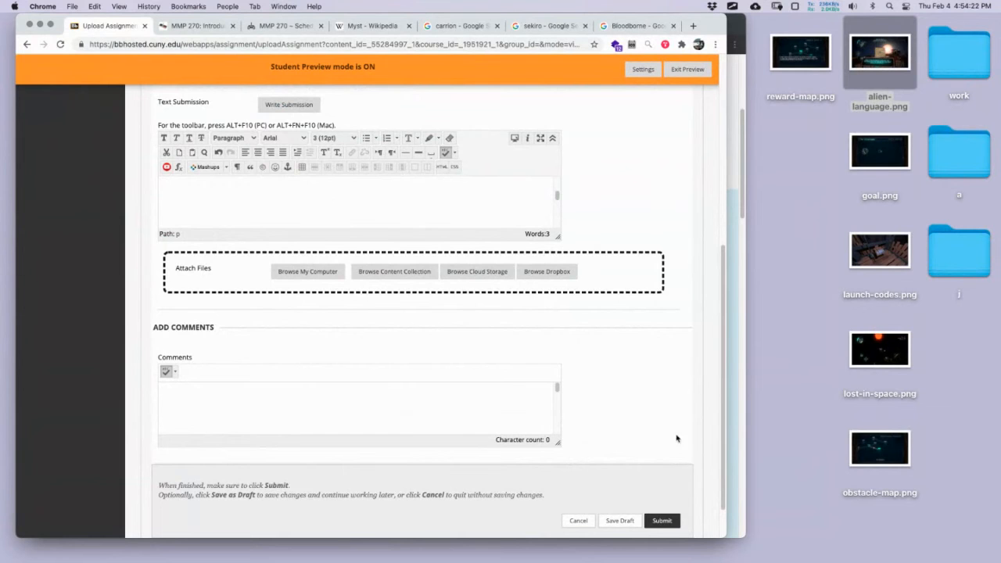
pyautogui.scroll(-1, 642, 398)
pyautogui.scroll(2, 641, 391)
pyautogui.scroll(5, 643, 393)
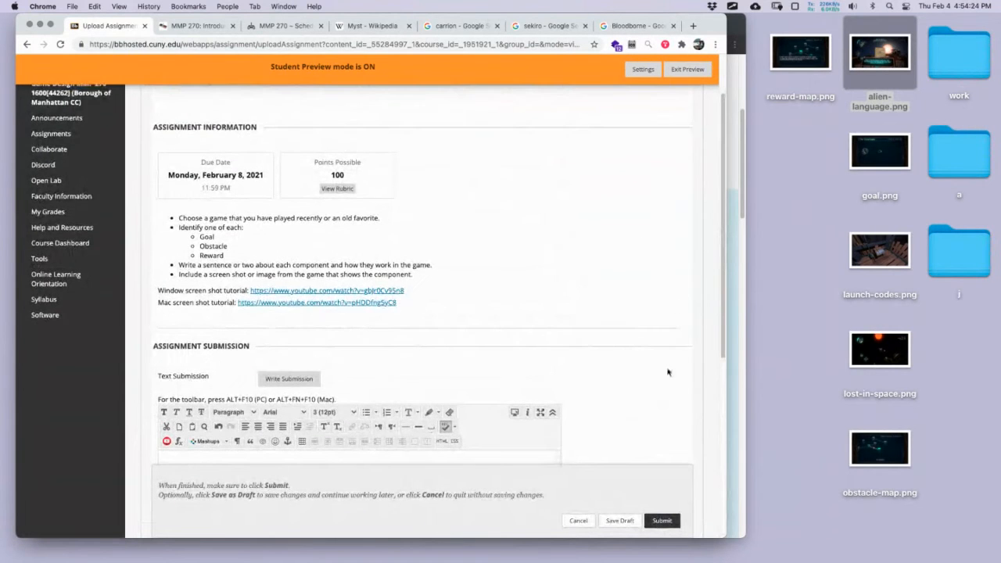
pyautogui.scroll(-4, 676, 319)
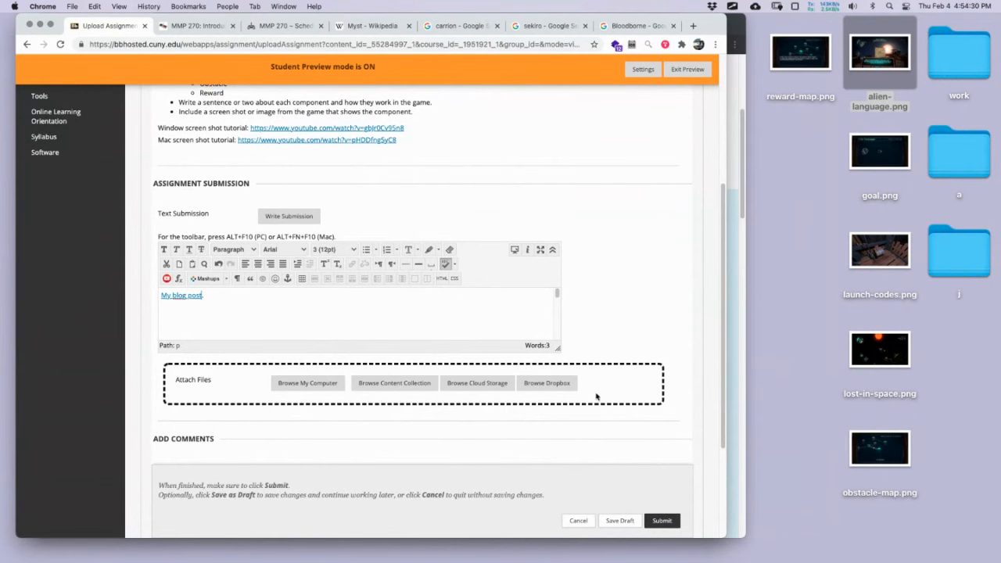
# Submit the blog link and briefly check the submitted attempt's rubric before closing it.
pyautogui.click(662, 521)
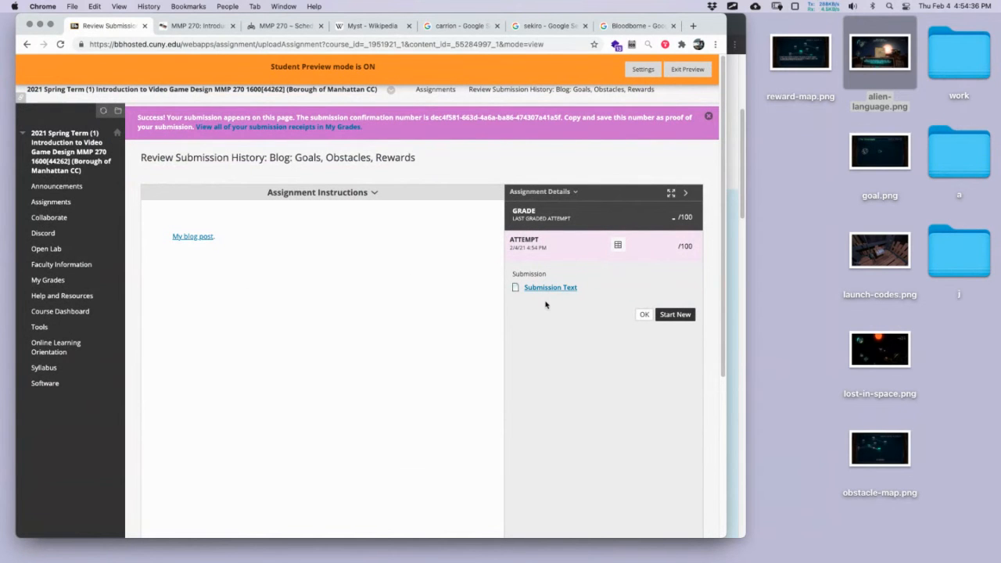
pyautogui.click(618, 245)
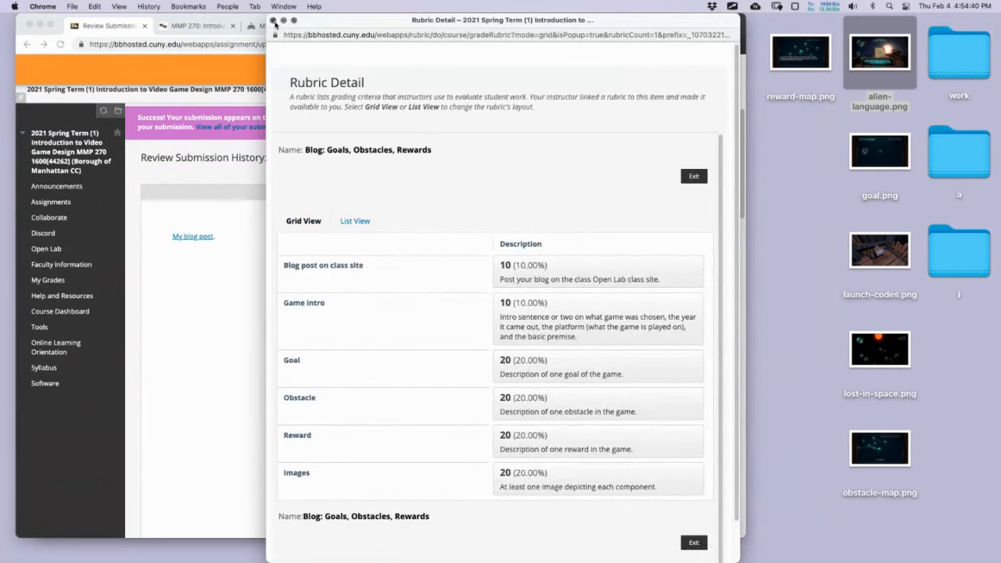
pyautogui.click(272, 20)
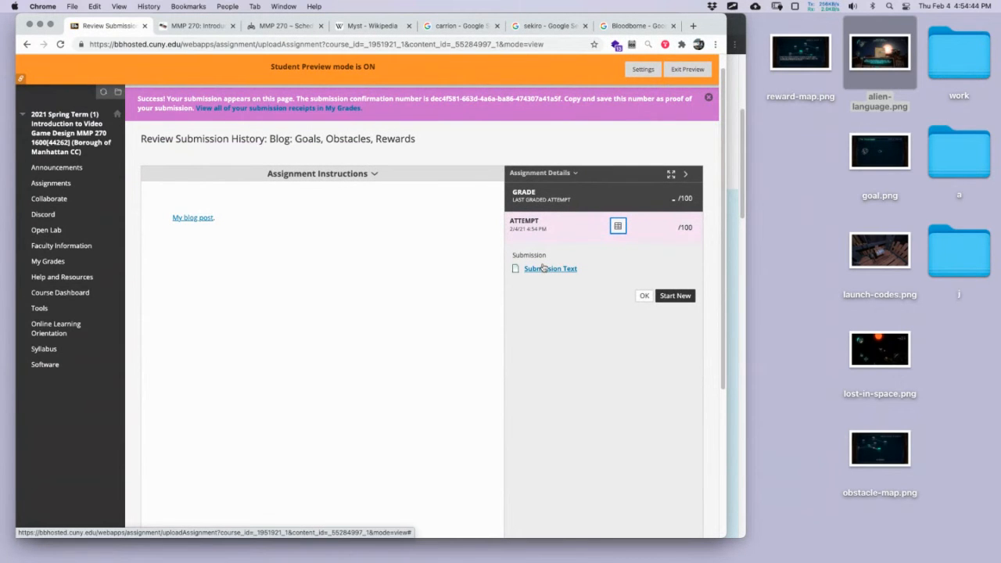
pyautogui.scroll(1, 404, 272)
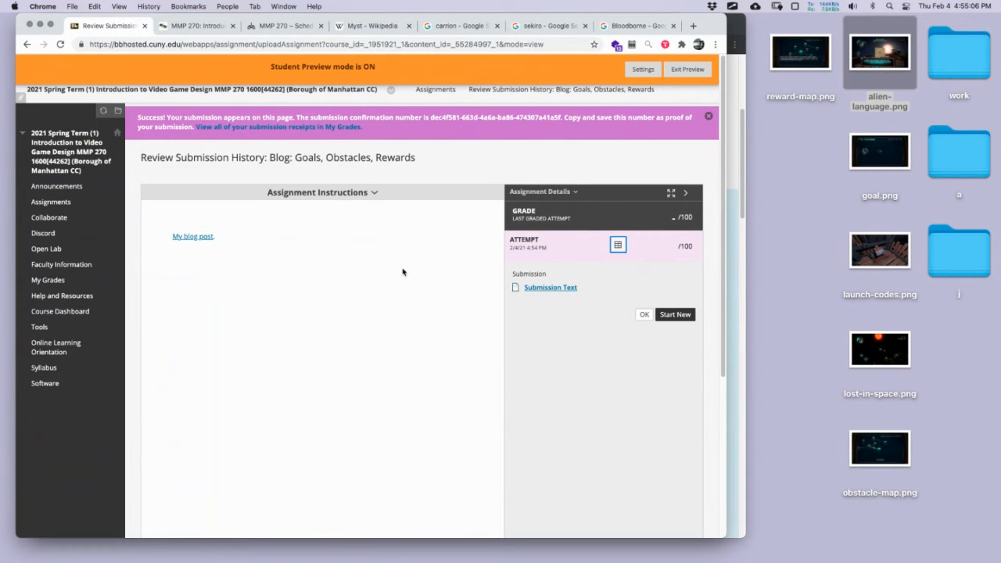
# From the published post, reach the dashboard Posts list via the site home and + New > Post.
pyautogui.click(739, 28)
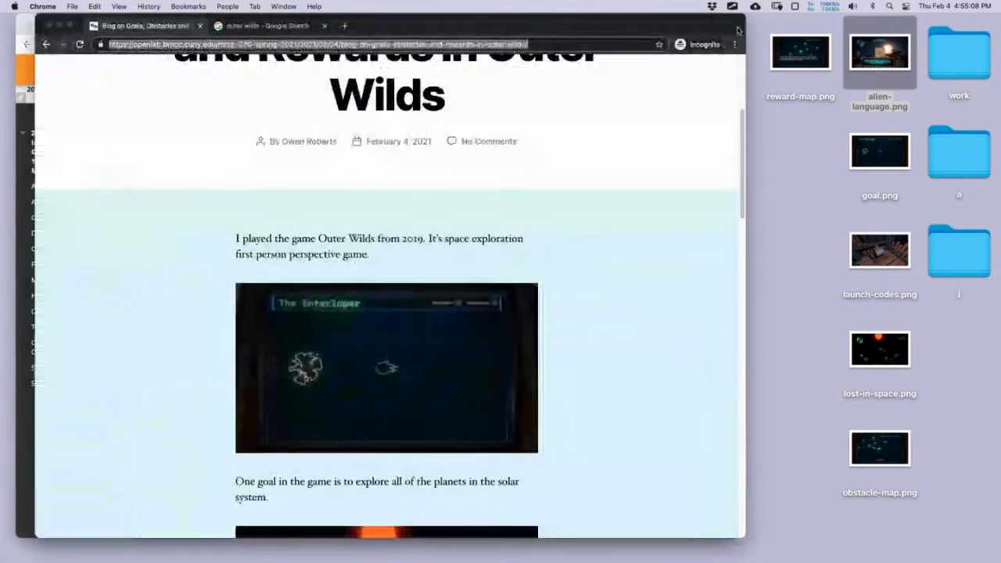
pyautogui.scroll(3, 262, 100)
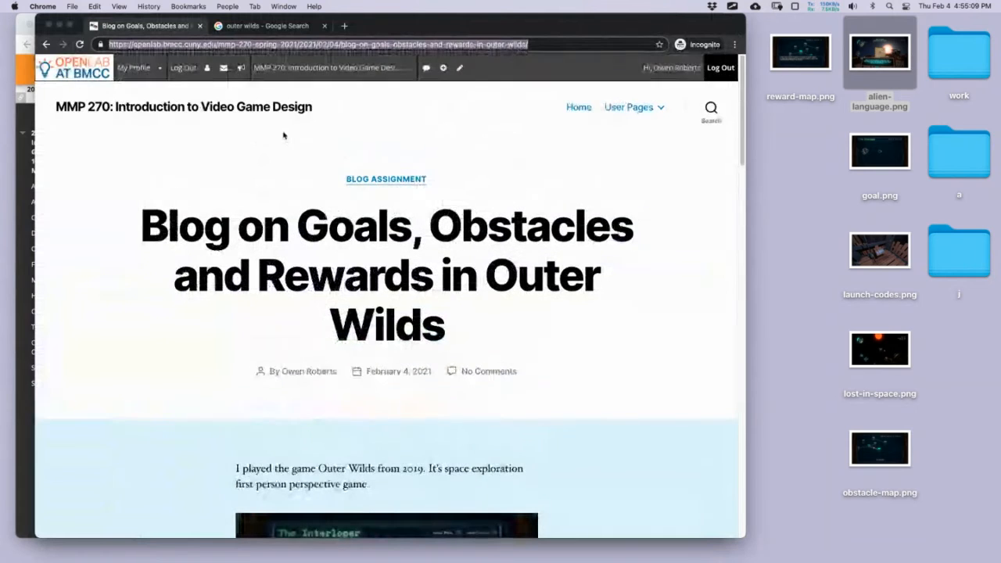
pyautogui.click(198, 123)
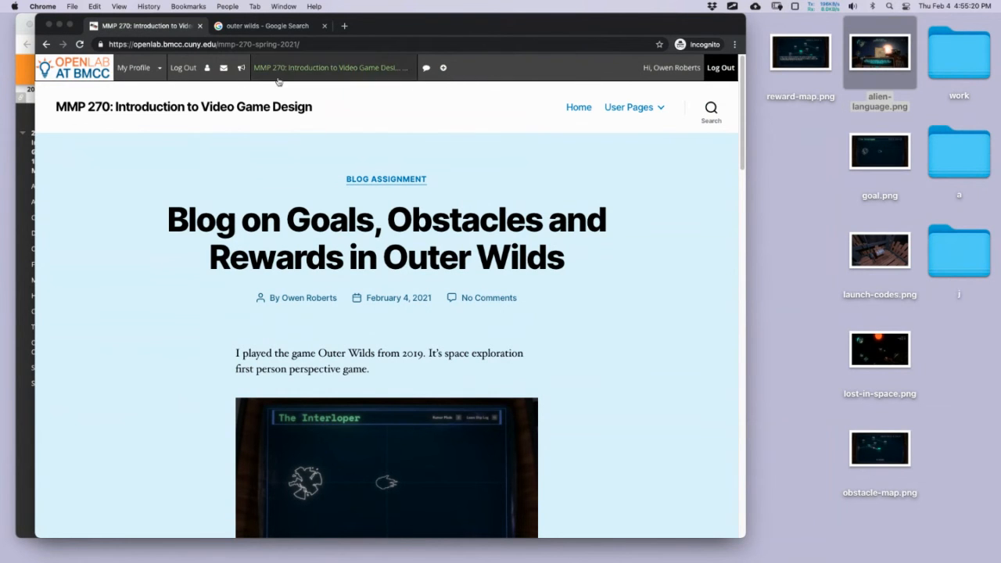
pyautogui.moveTo(377, 84)
pyautogui.moveTo(447, 74)
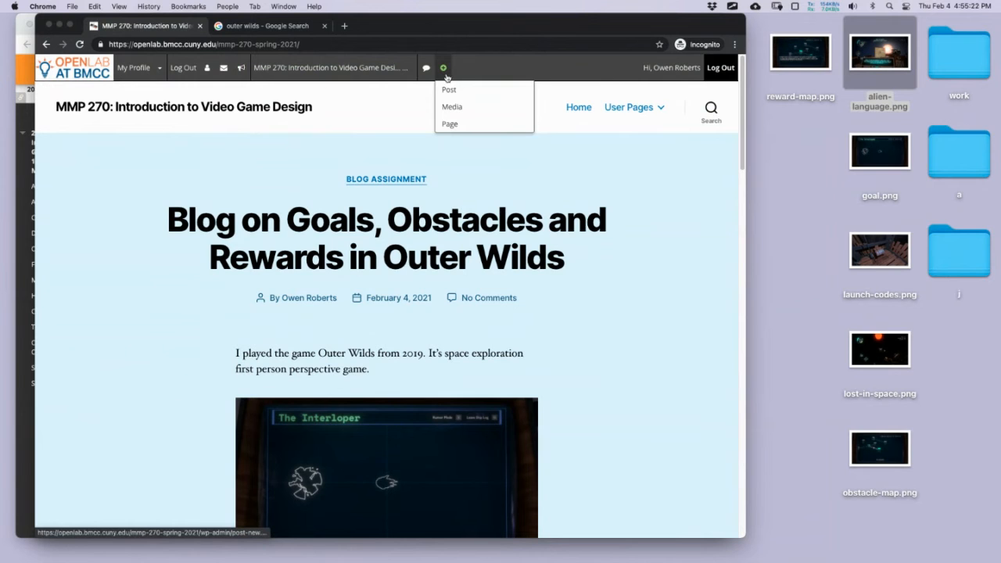
pyautogui.click(449, 90)
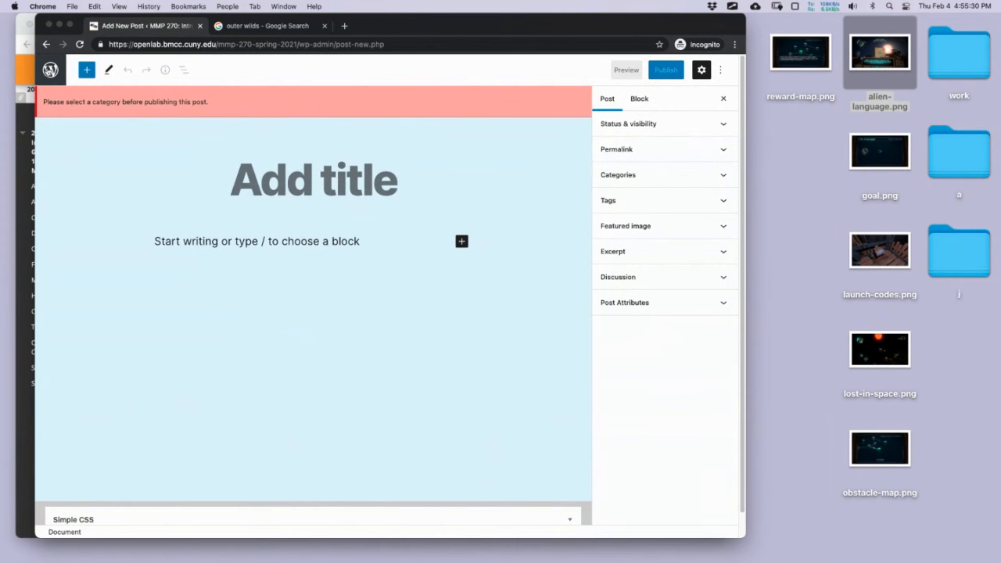
pyautogui.click(50, 70)
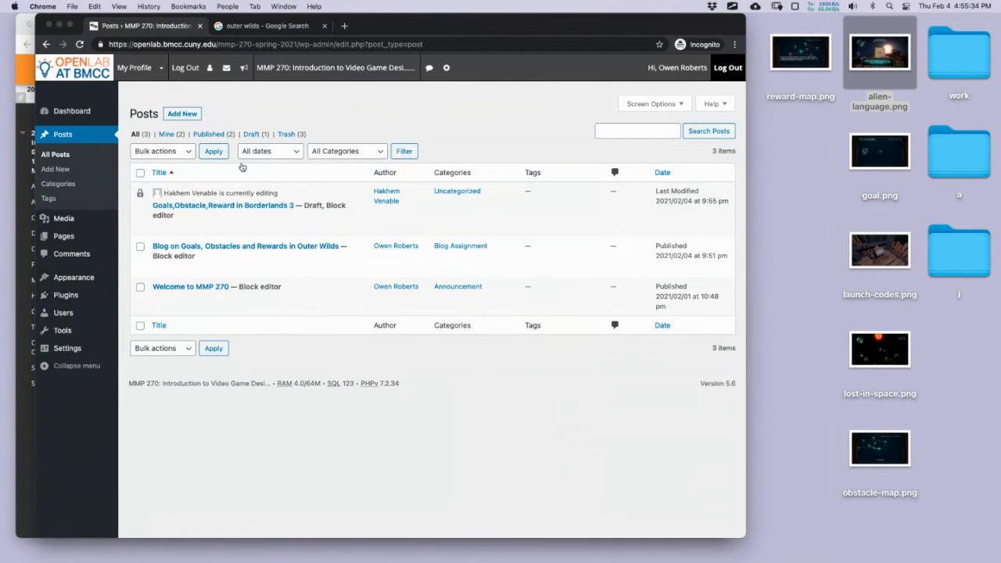
# Reload All Posts, then switch to the 'outer wilds' Google search results tab.
pyautogui.moveTo(449, 72)
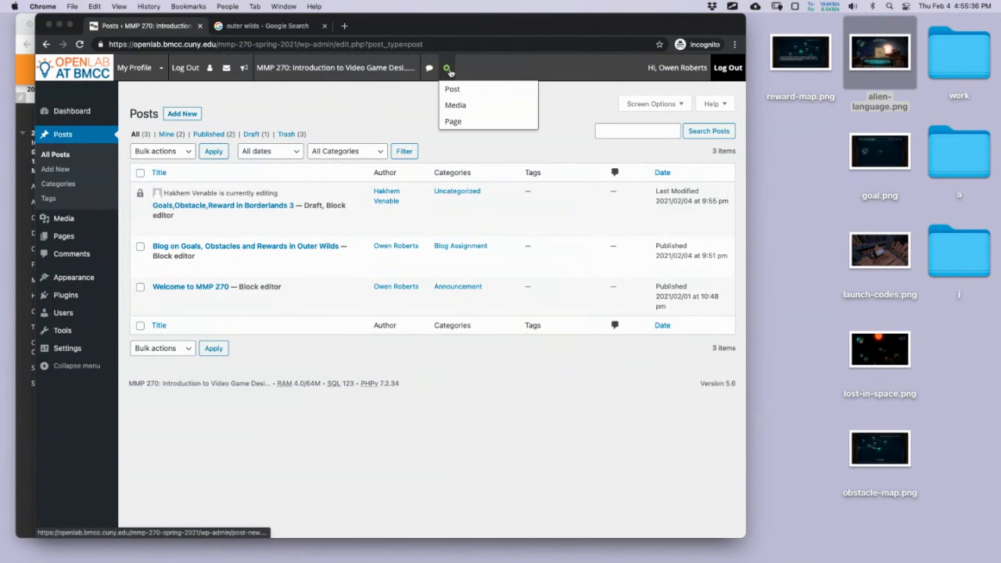
pyautogui.click(57, 155)
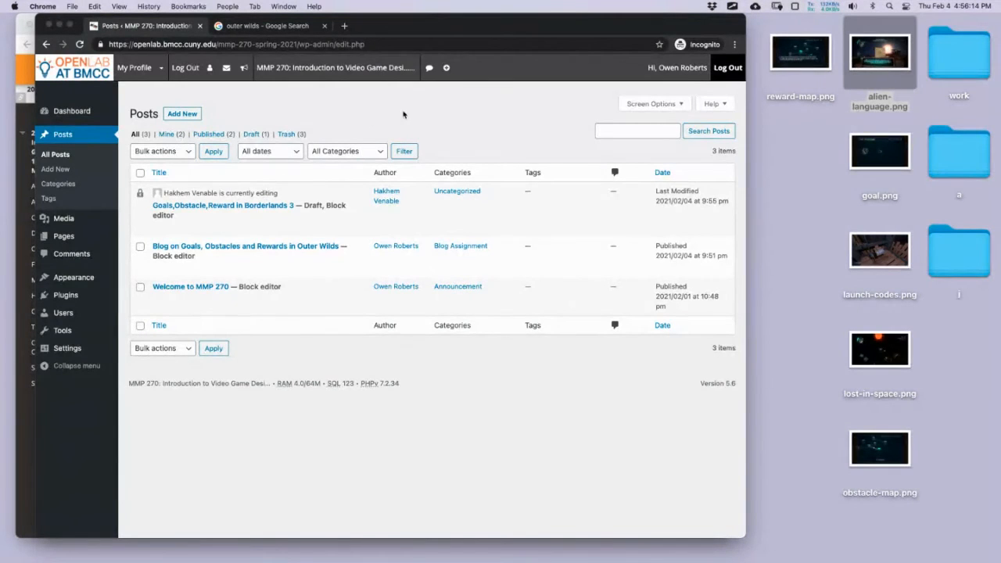
pyautogui.click(260, 27)
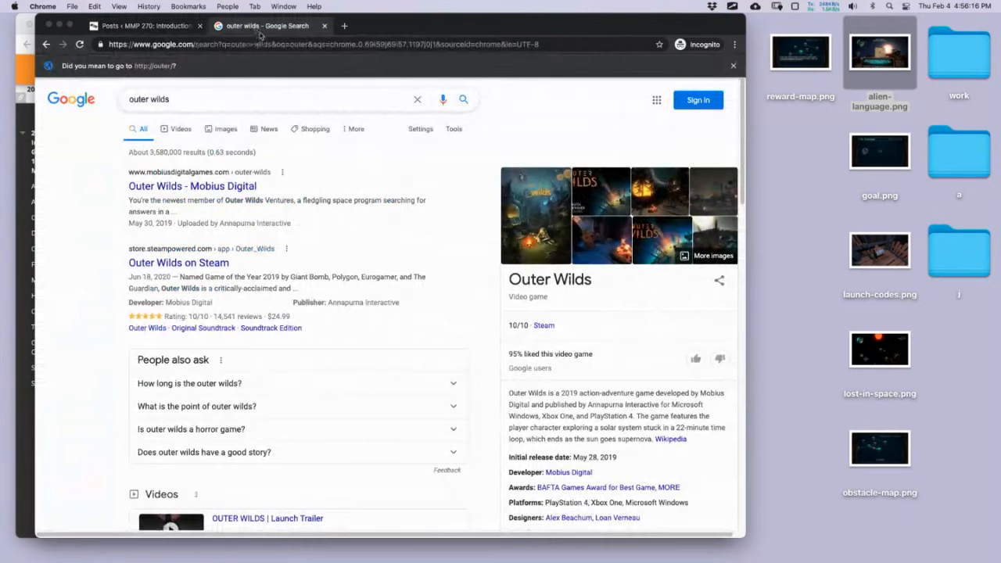
# Bring Blackboard's Review Submission History page back to the front.
pyautogui.click(145, 25)
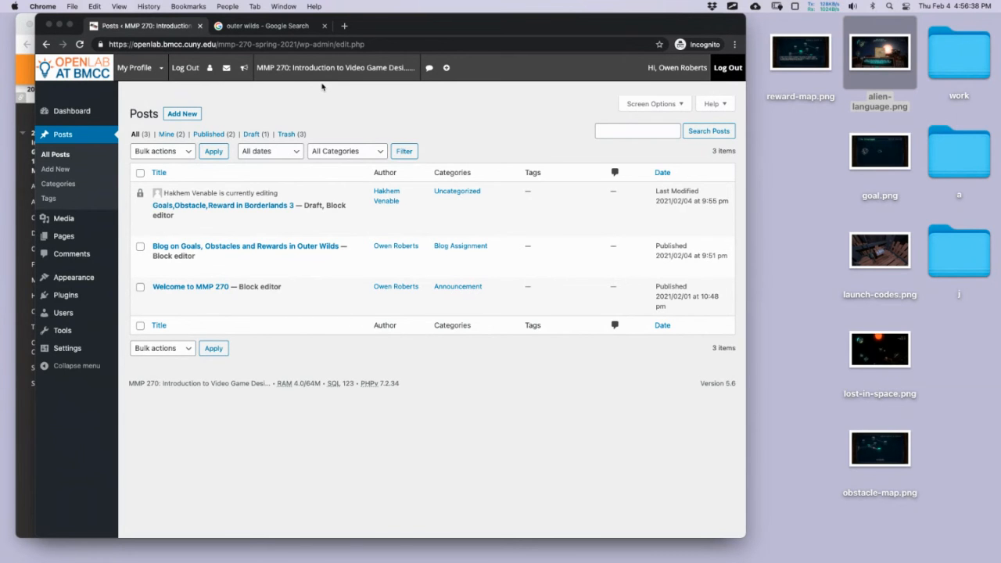
pyautogui.click(20, 41)
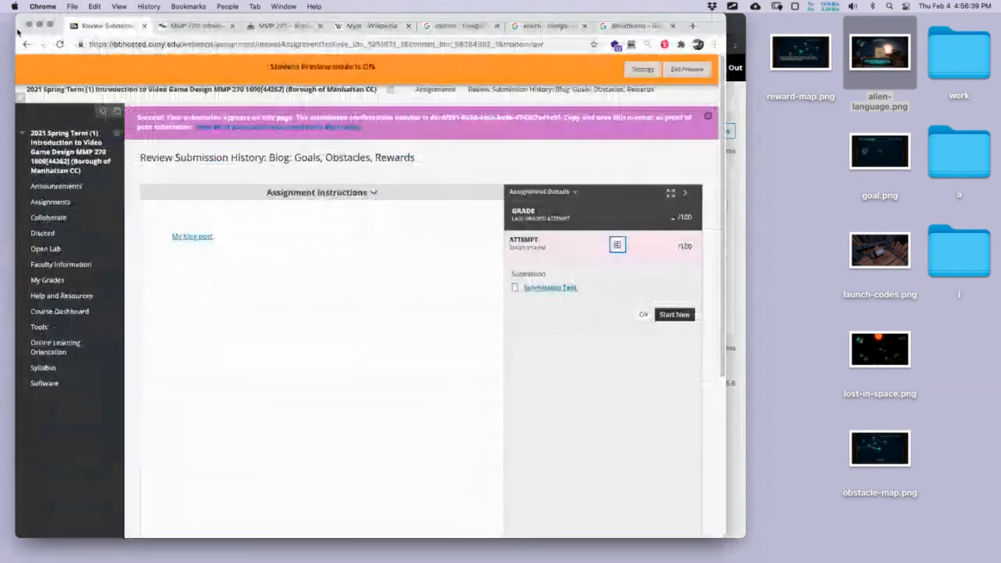
# Exit Student Preview, confirming with Continue, and reopen Assignments in instructor view.
pyautogui.click(74, 202)
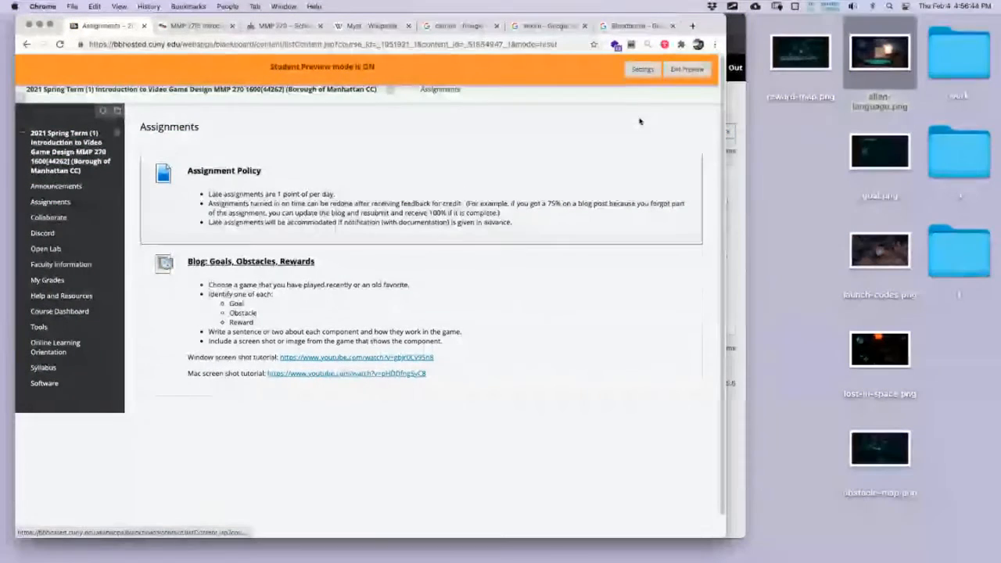
pyautogui.click(680, 69)
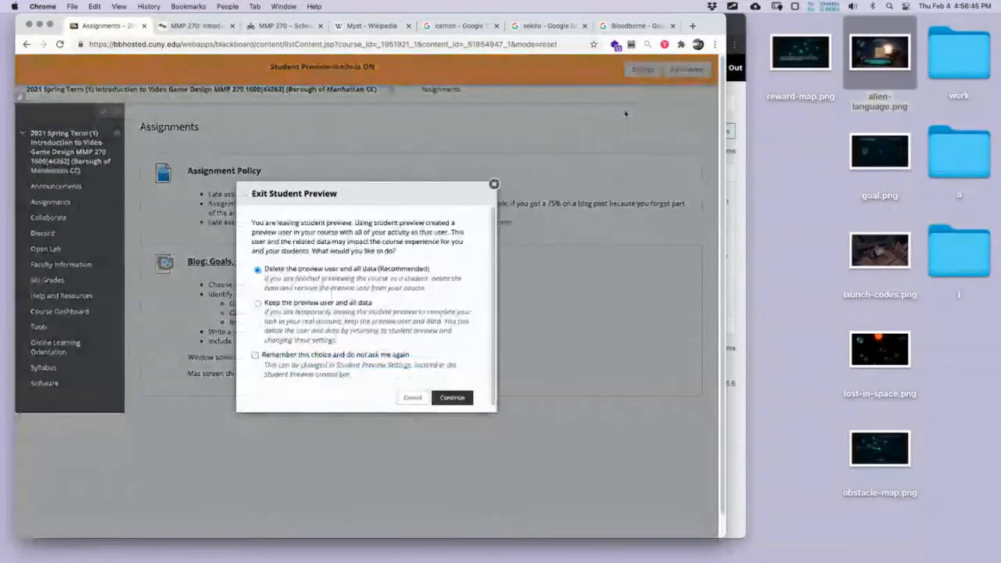
pyautogui.click(451, 397)
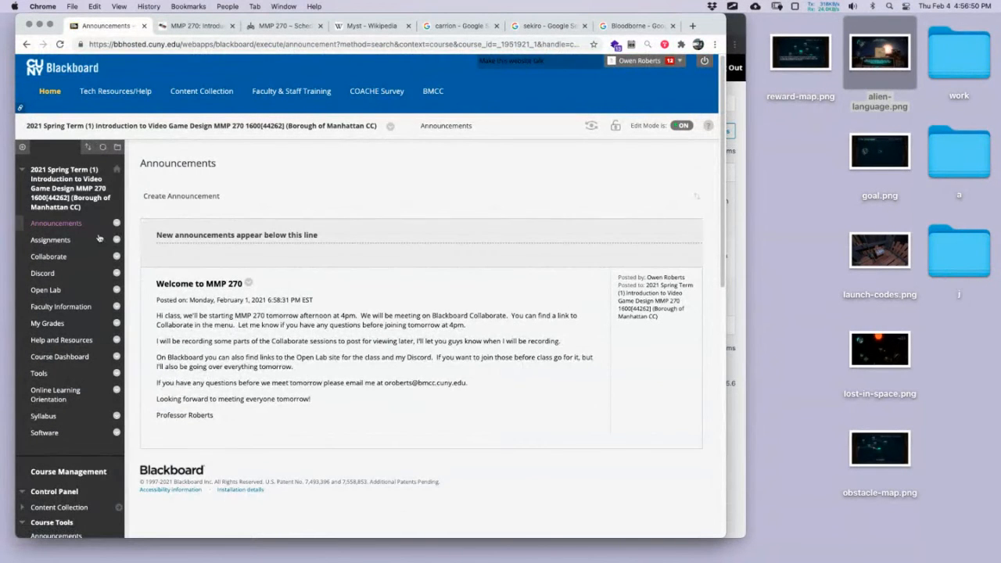
pyautogui.click(50, 239)
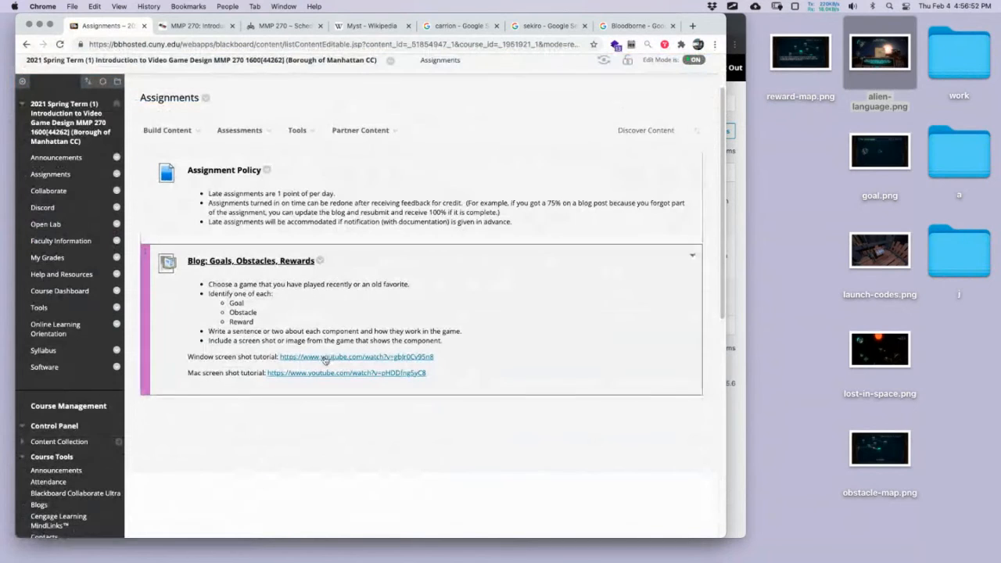
# View the Windows screen shot tutorial video, close it, and return to the OpenLab posts list.
pyautogui.click(375, 358)
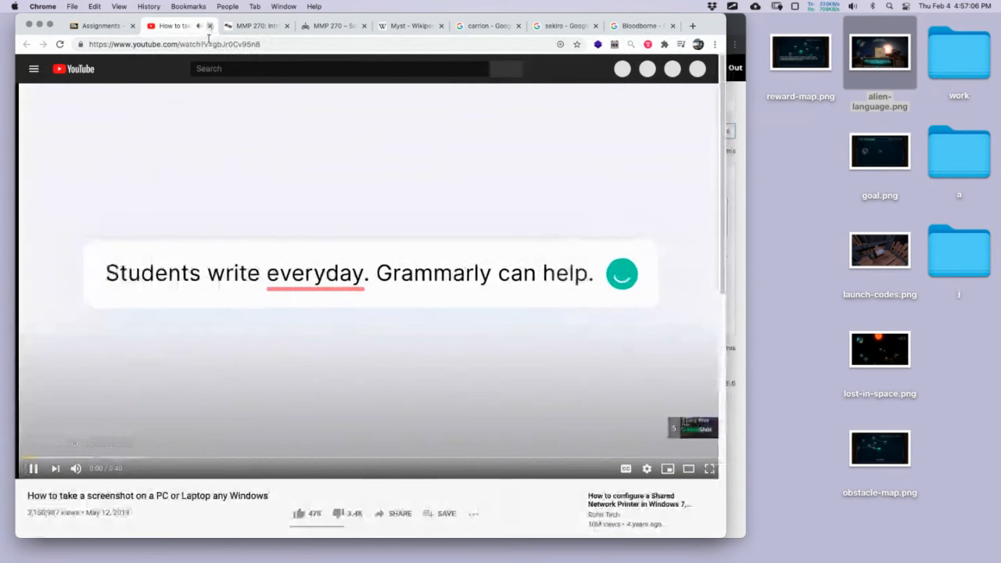
pyautogui.press('super+w')
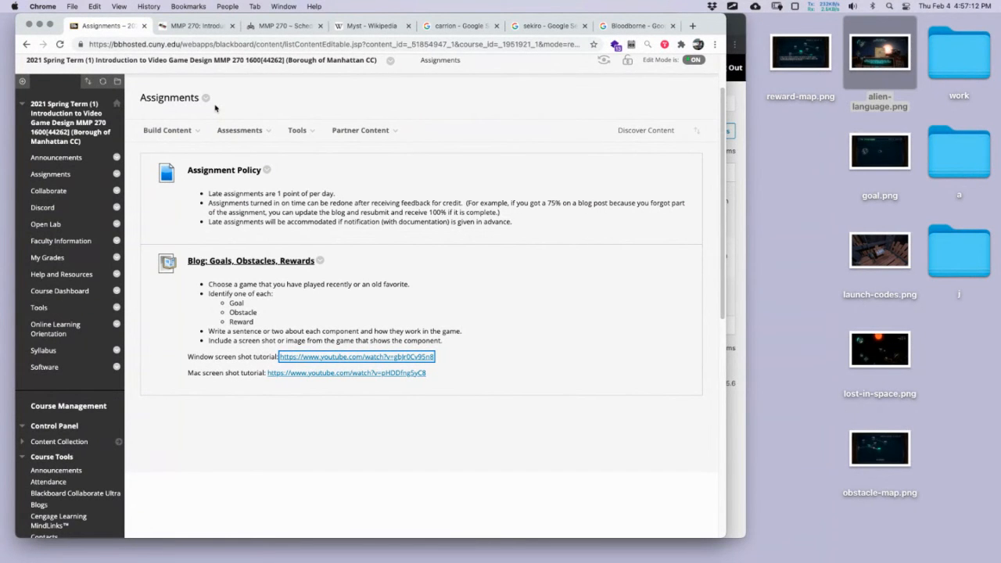
pyautogui.click(462, 366)
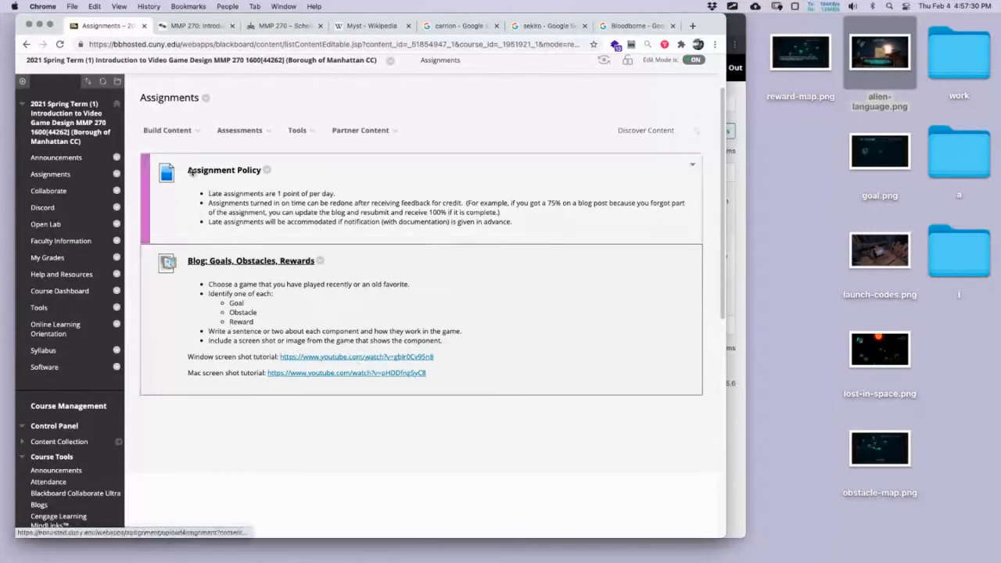
pyautogui.click(736, 32)
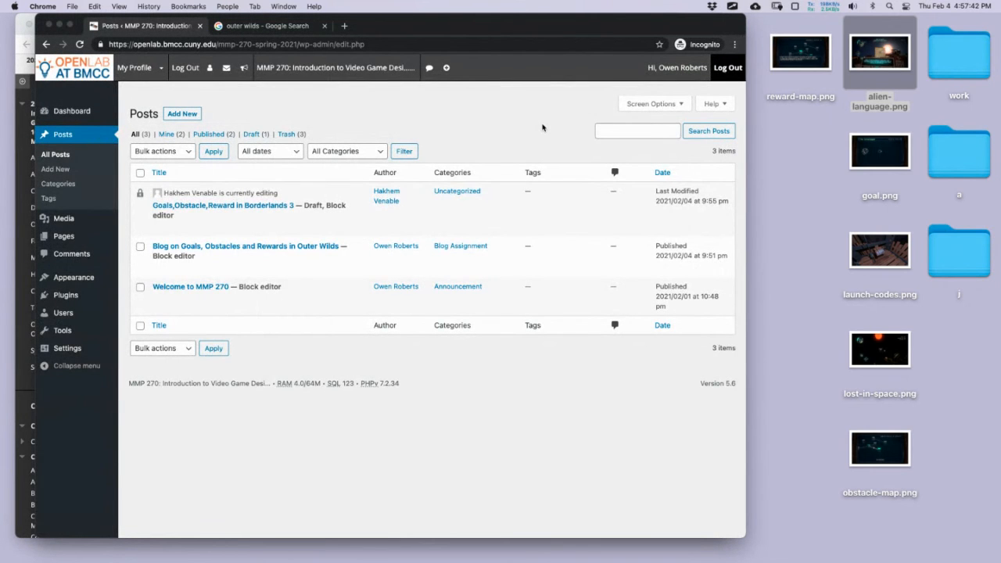
# Take a full-screen screenshot, then delete the two new screenshot files from the desktop.
pyautogui.press('super+shift+3')
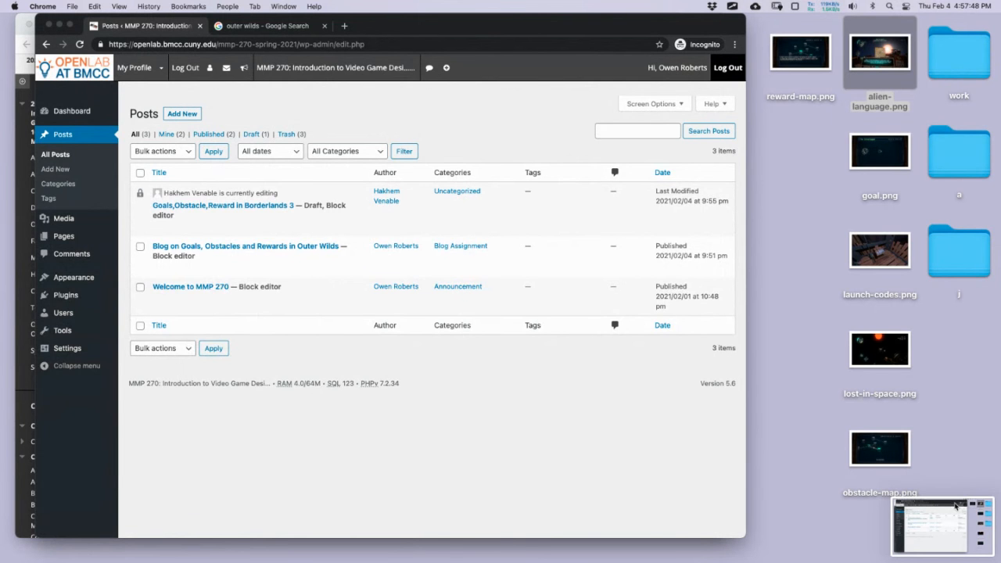
pyautogui.click(900, 512)
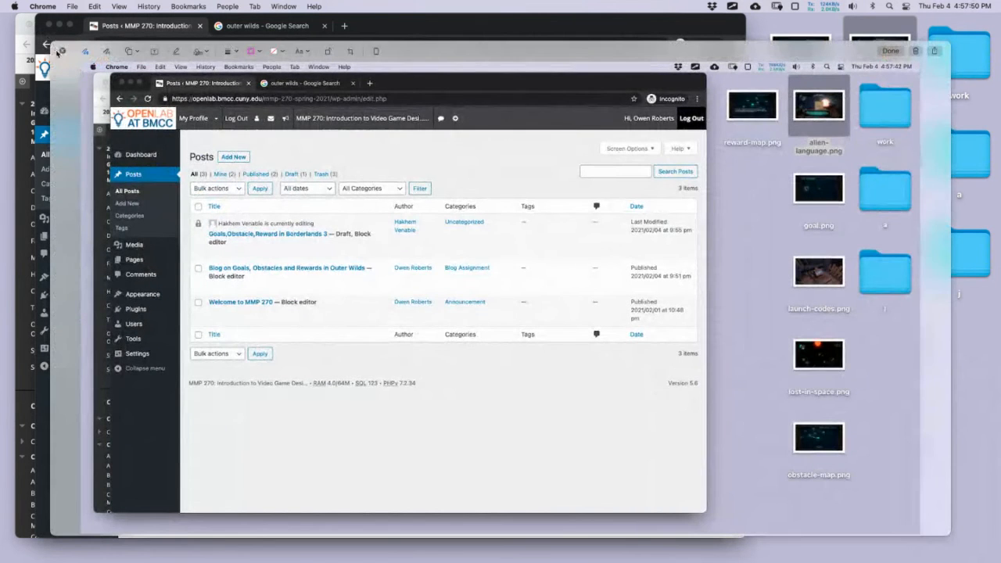
pyautogui.press('Escape')
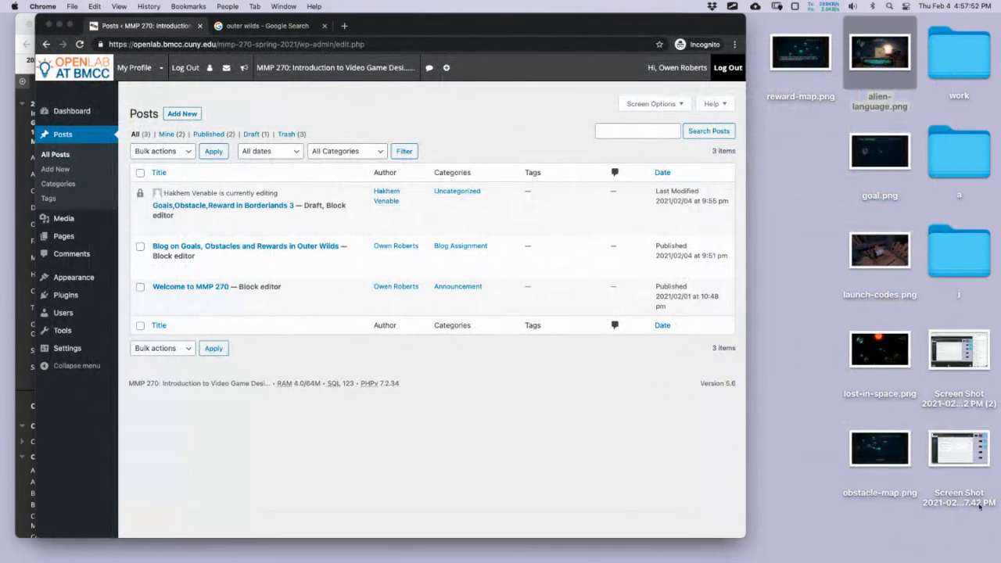
pyautogui.moveTo(978, 530); pyautogui.dragTo(974, 355)
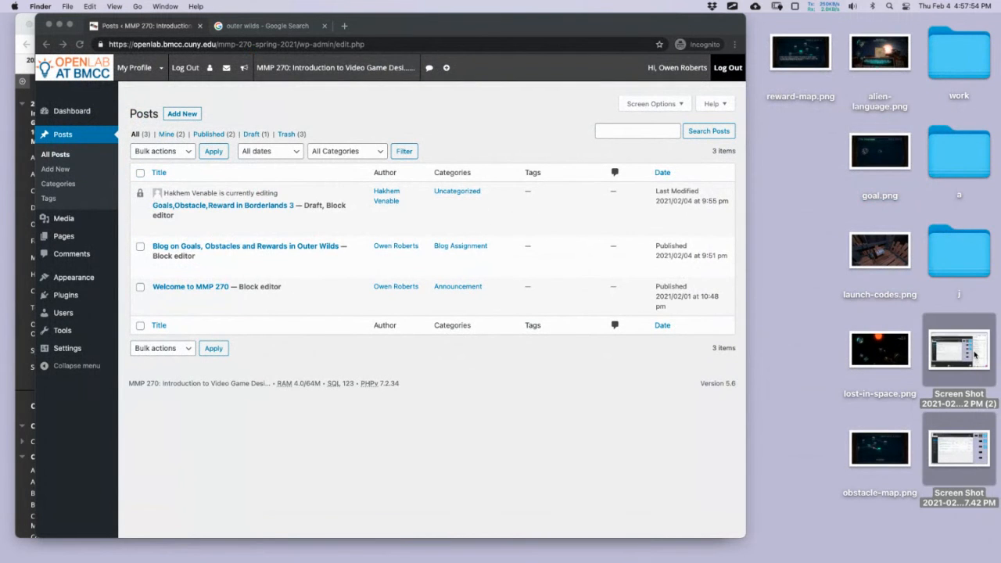
pyautogui.press('super+BackSpace')
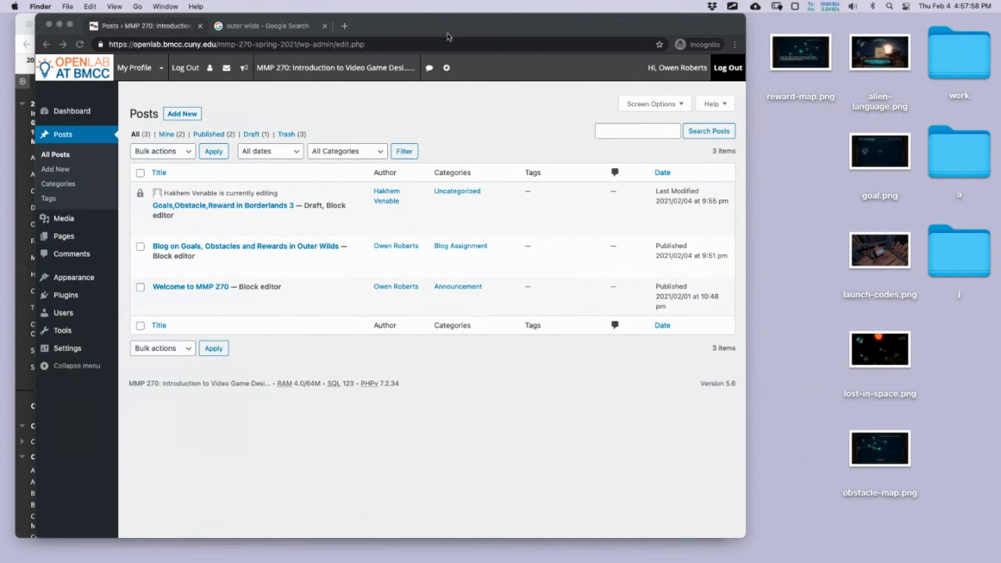
# Go back through browser history to the published Outer Wilds blog post.
pyautogui.moveTo(412, 31); pyautogui.dragTo(445, 29)
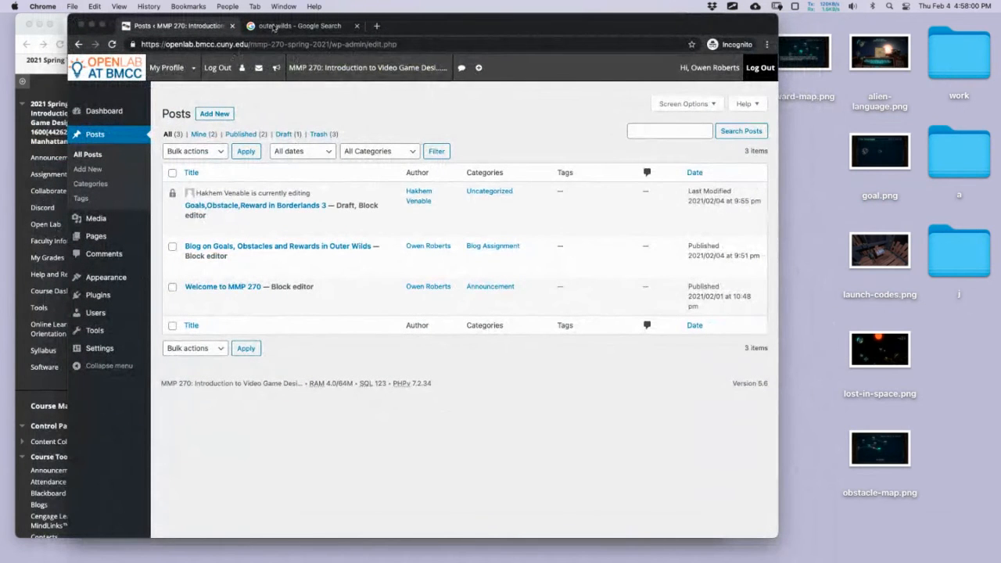
pyautogui.click(78, 44)
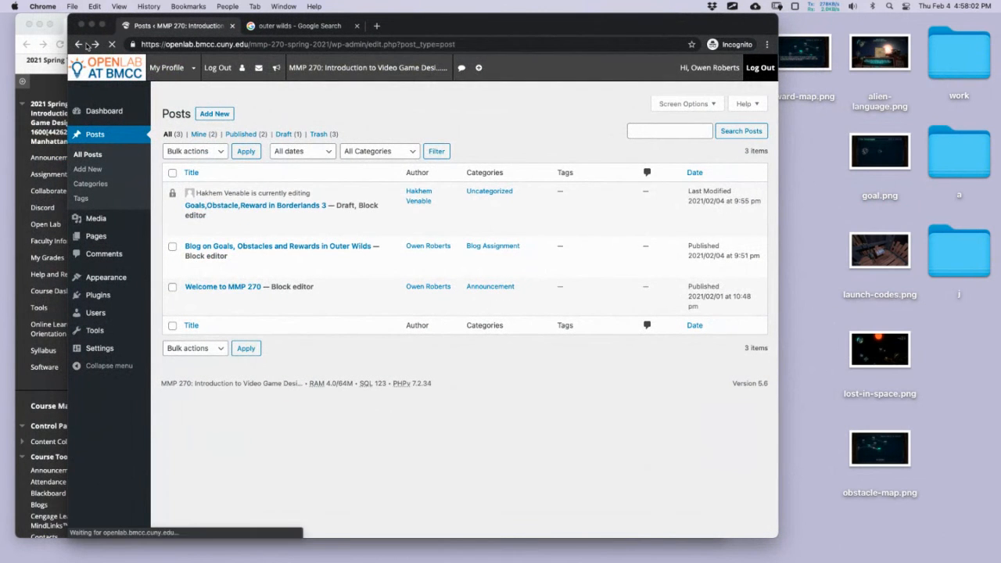
pyautogui.click(78, 43)
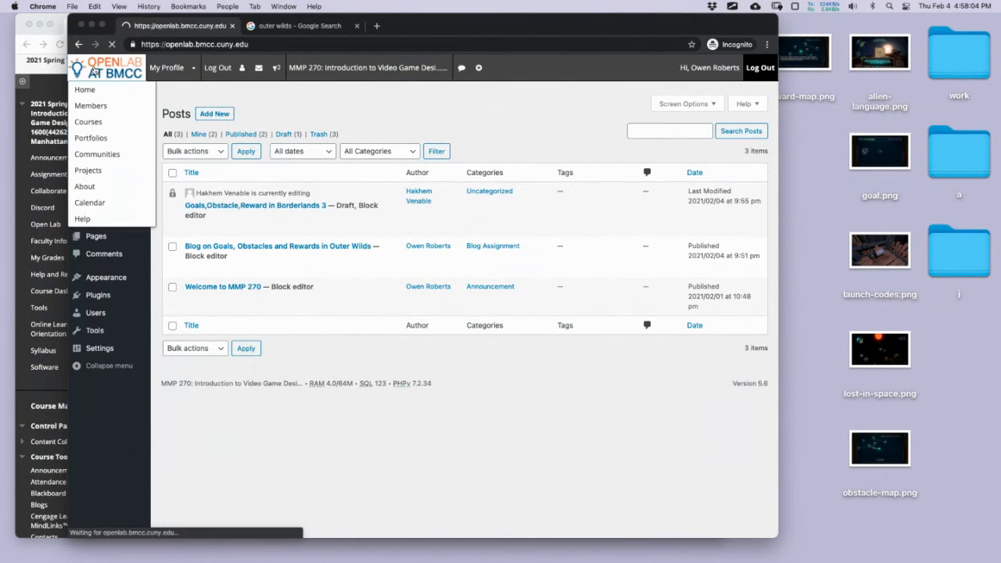
pyautogui.click(78, 44)
pyautogui.click(78, 44)
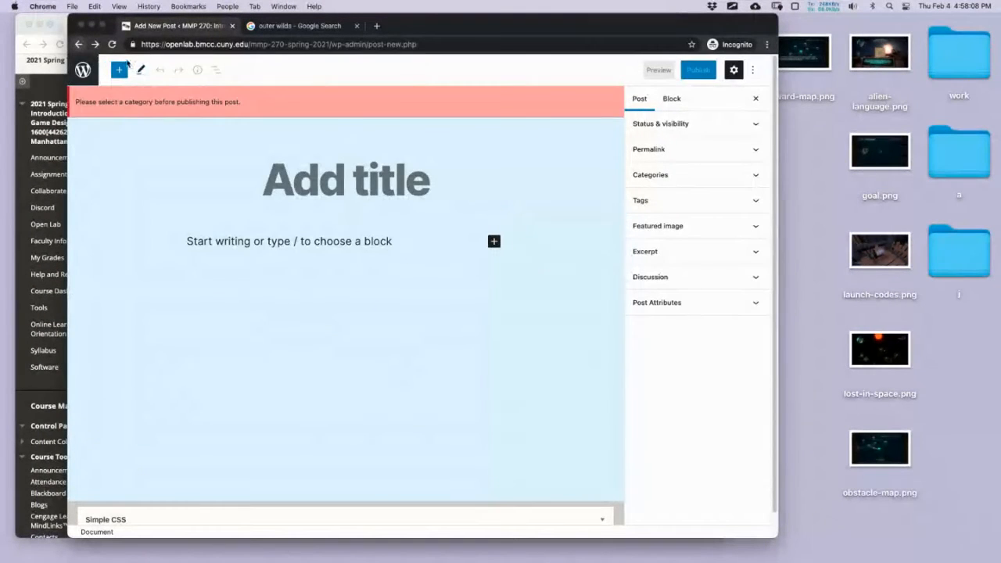
pyautogui.click(79, 44)
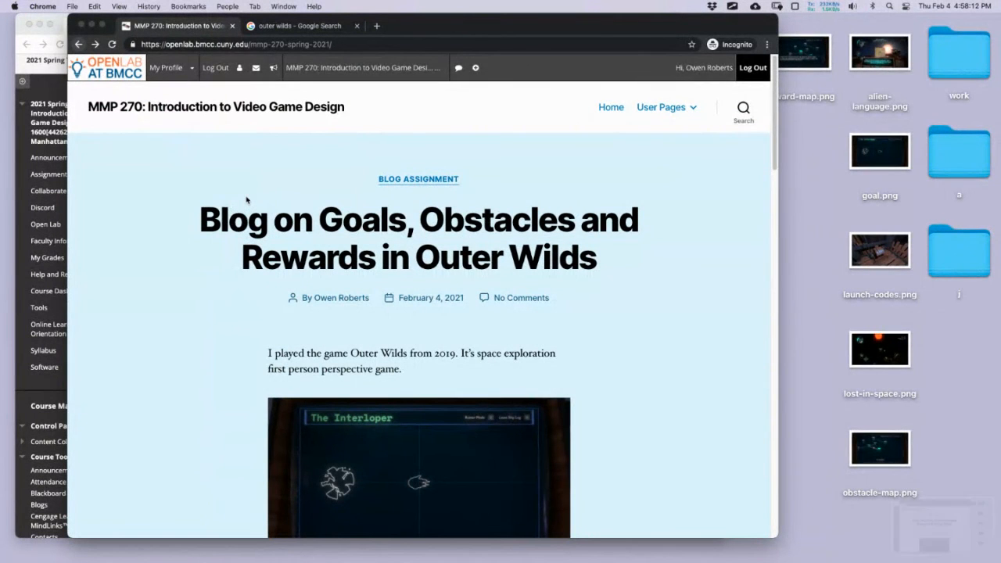
# Take a full-screen screenshot and launch KeyCastr from Spotlight to show keystrokes.
pyautogui.press('super+shift+3')
pyautogui.press('super+space')
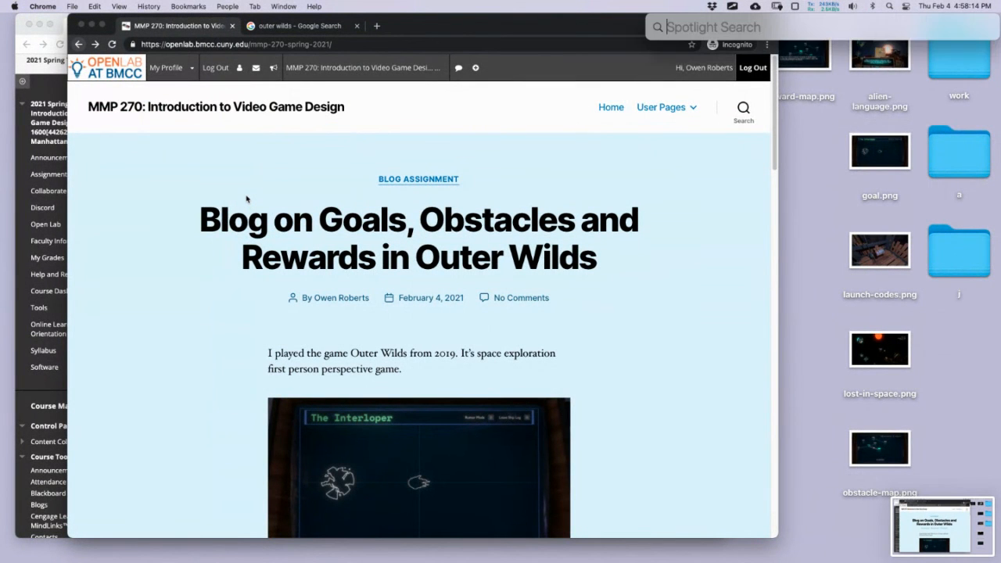
pyautogui.write('keycast')
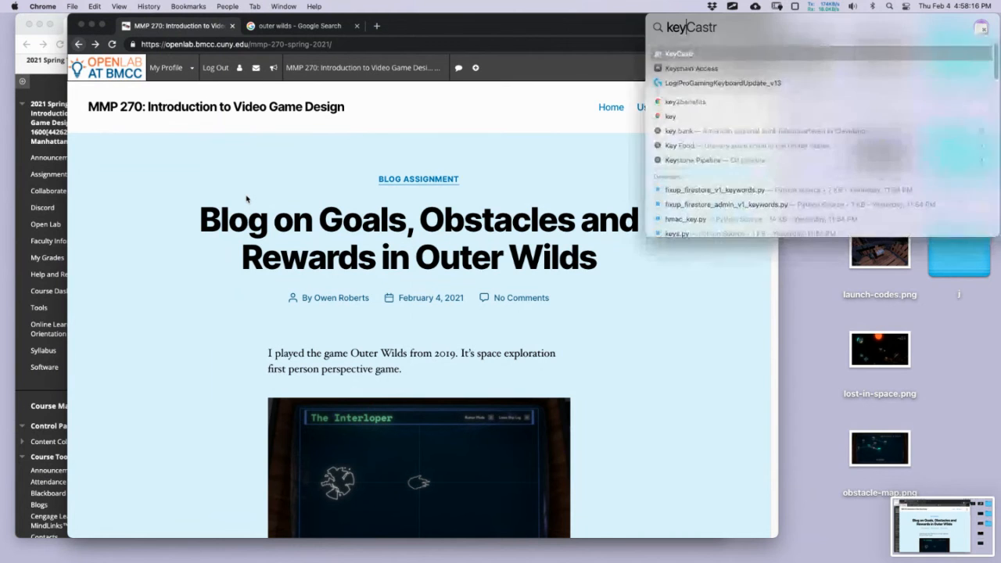
pyautogui.press('Return')
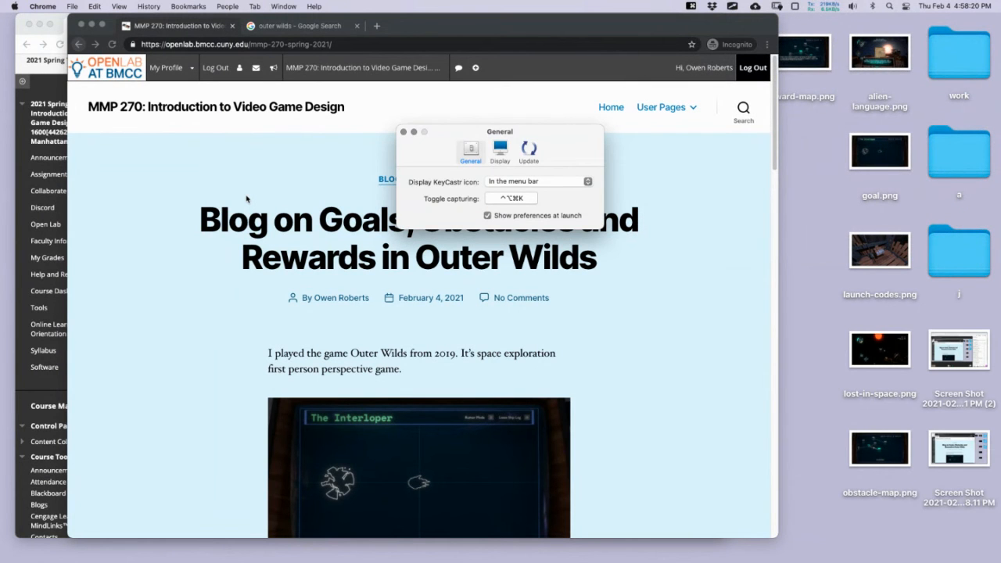
pyautogui.click(404, 132)
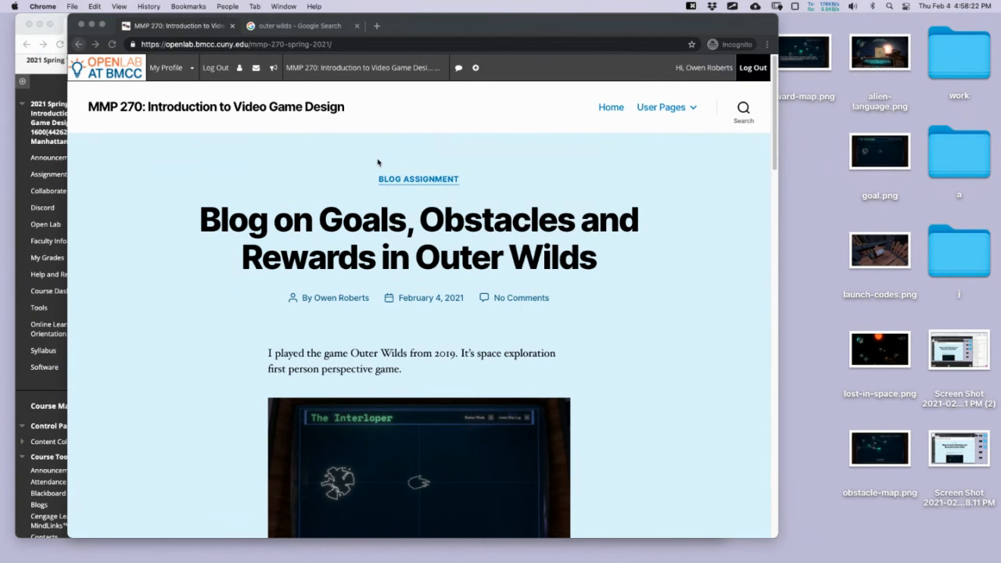
# Capture the Chrome window showing the published post and save it through Markup.
pyautogui.press('shift+super+4')
pyautogui.moveTo(160, 131); pyautogui.dragTo(693, 394)
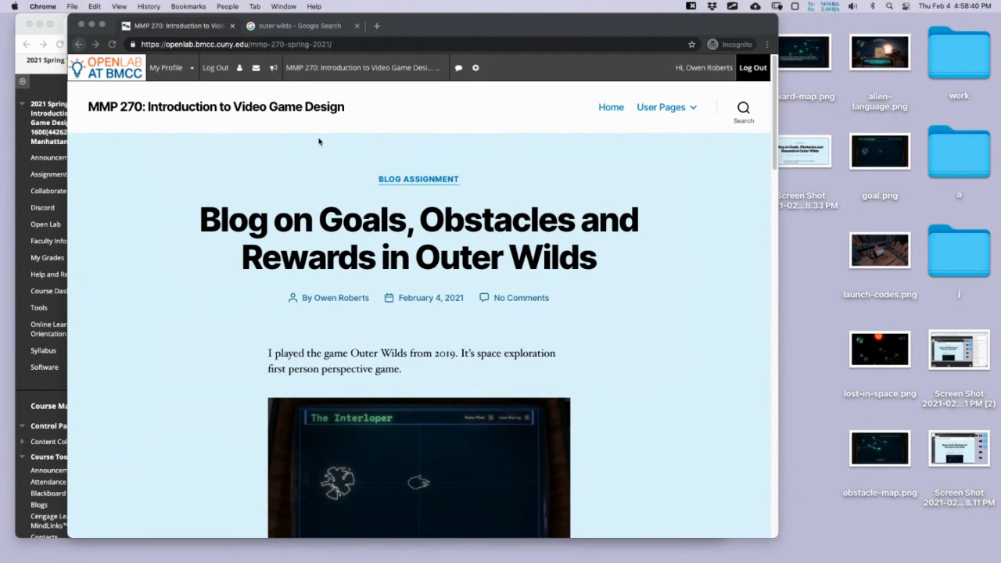
pyautogui.press('super+shift+4')
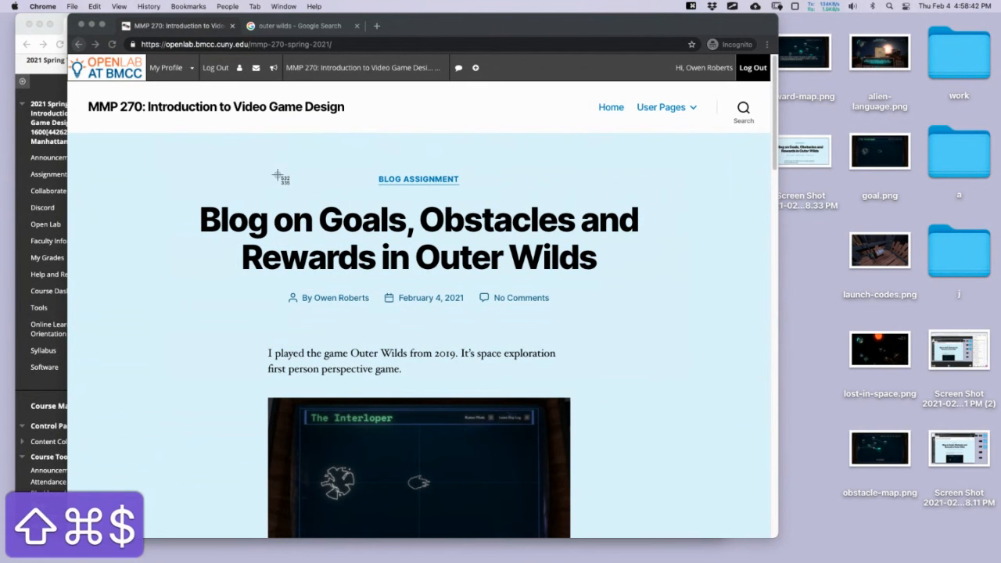
pyautogui.press('space')
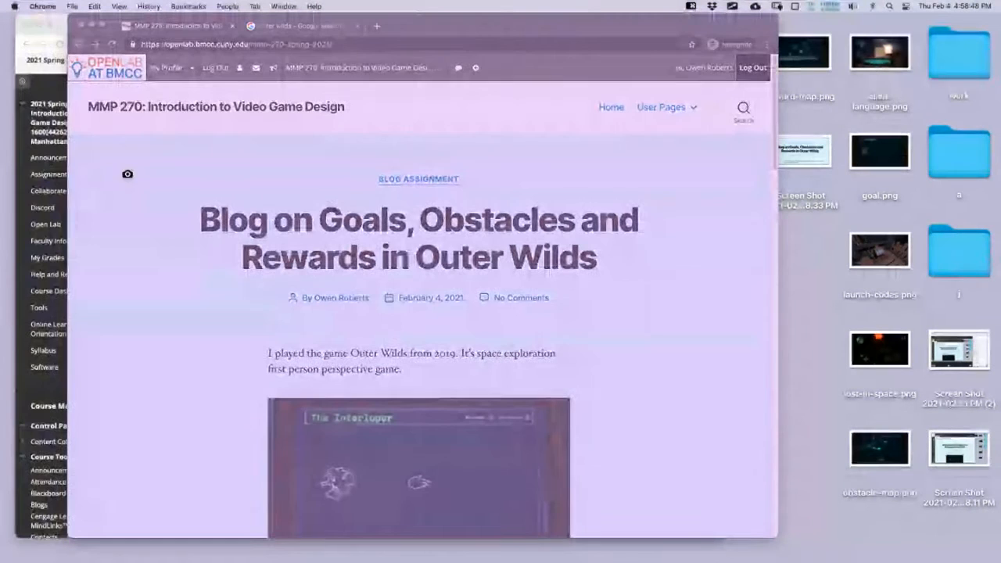
pyautogui.click(130, 122)
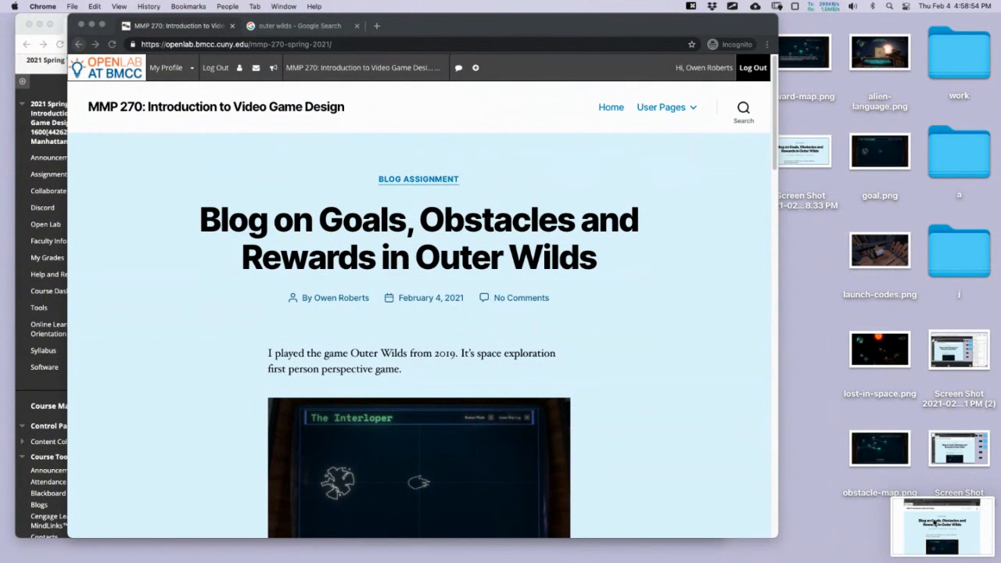
pyautogui.click(937, 524)
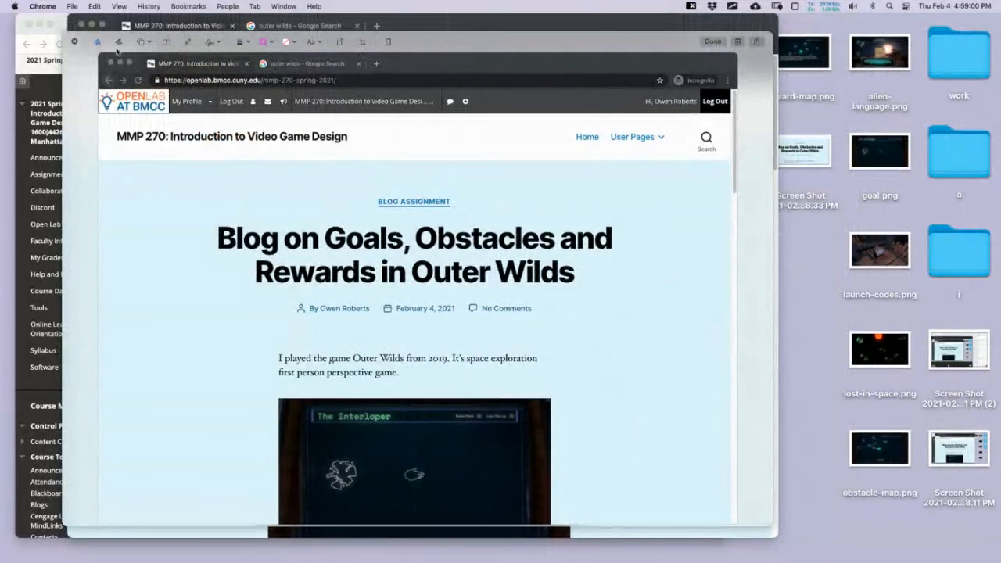
pyautogui.click(76, 42)
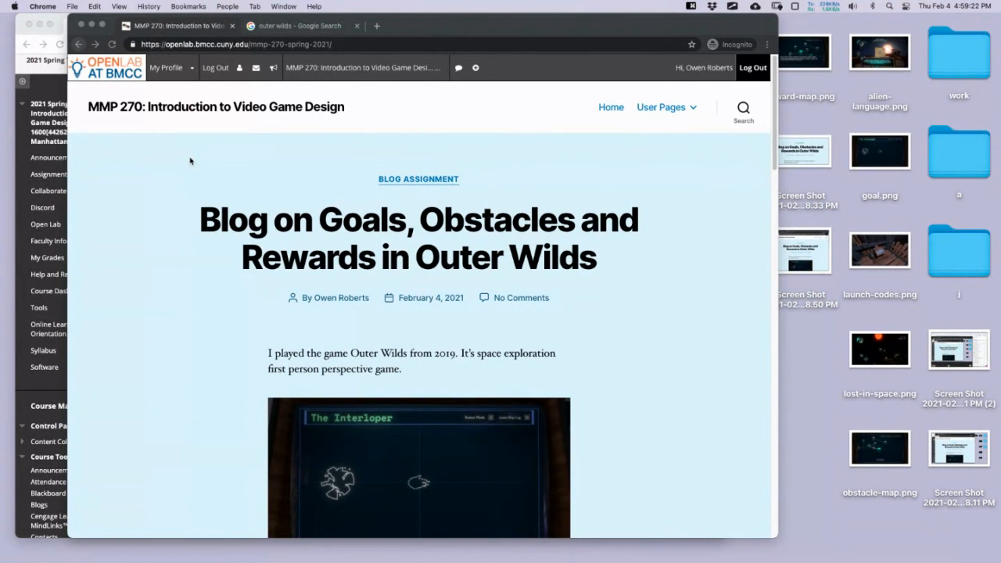
# Load twitch.tv in a new browser tab.
pyautogui.press('super+t')
pyautogui.write('twtich')
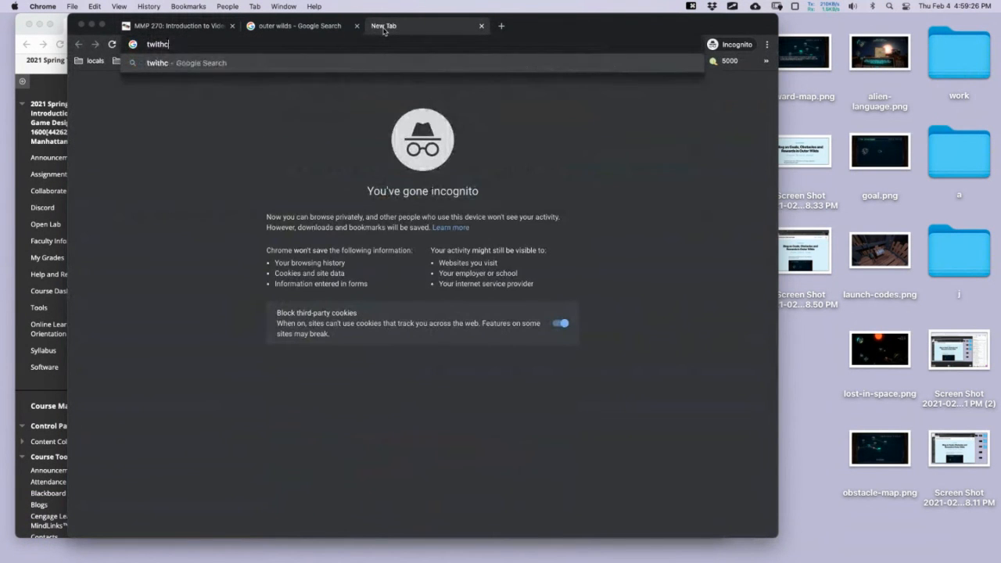
pyautogui.press('BackSpace')
pyautogui.press('BackSpace')
pyautogui.press('BackSpace')
pyautogui.press('BackSpace')
pyautogui.write('itch')
pyautogui.press('Return')
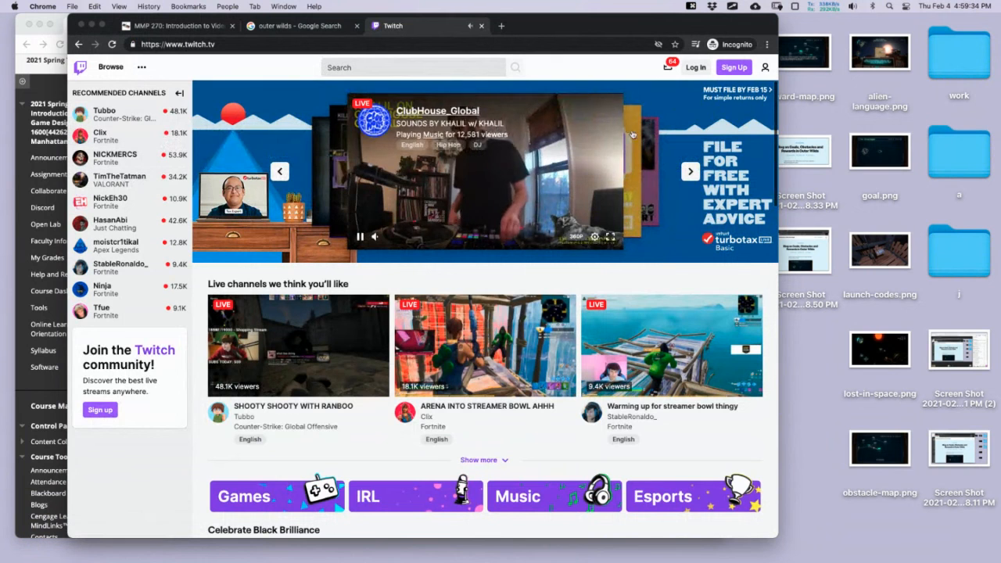
# Mute the Twitch site and open a recommended Fortnite streamer's live channel.
pyautogui.click(853, 6)
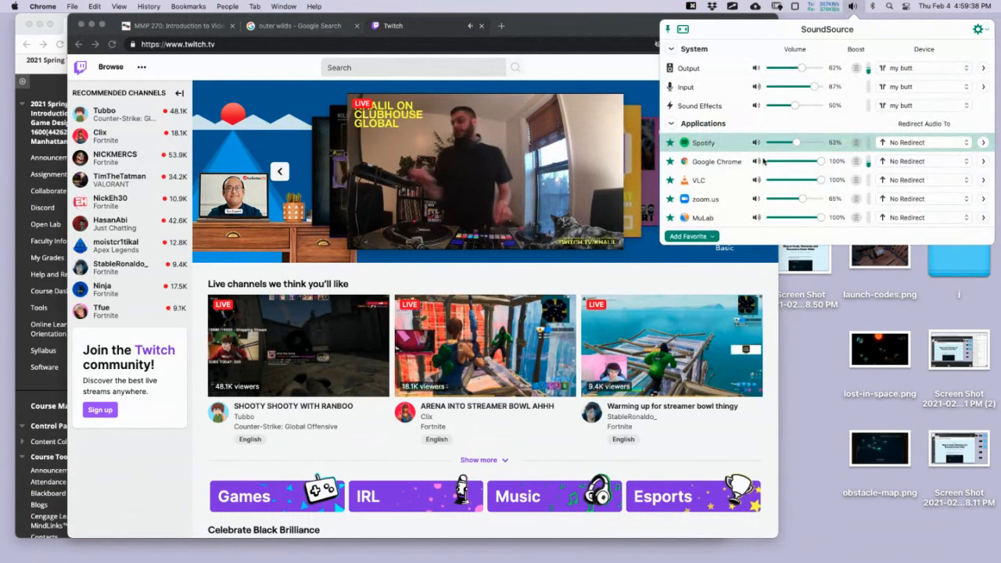
pyautogui.click(853, 6)
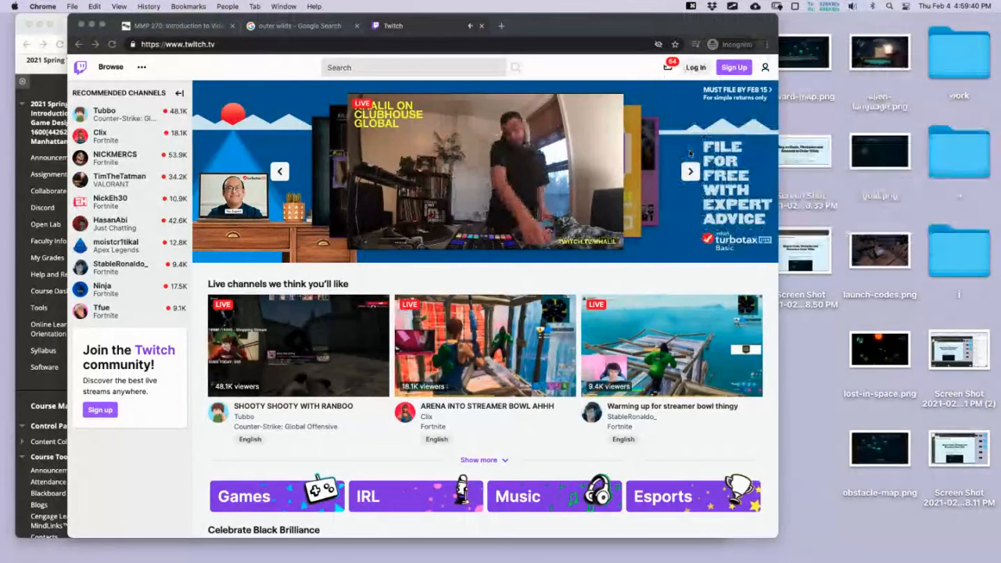
pyautogui.rightClick(440, 36)
pyautogui.click(454, 101)
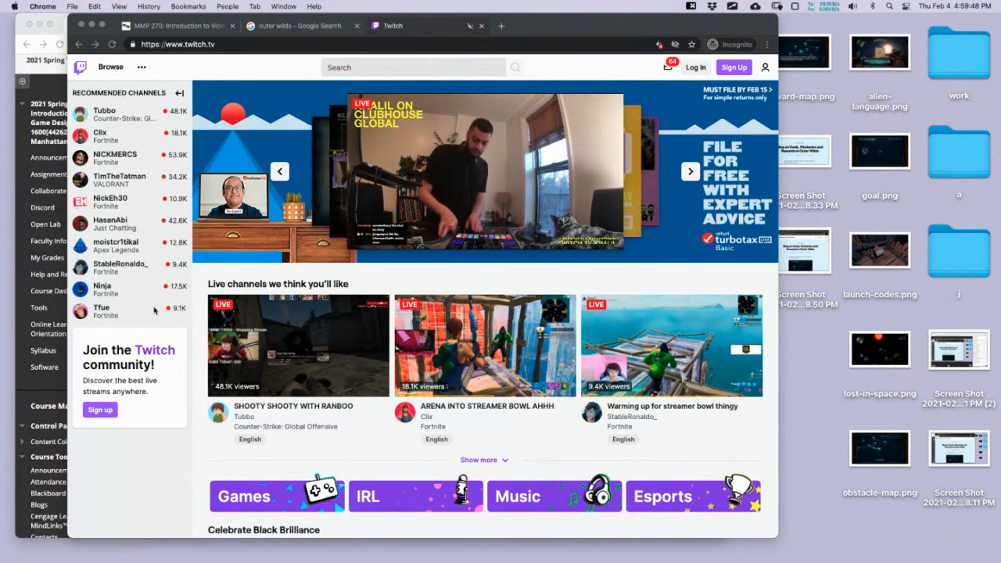
pyautogui.click(137, 137)
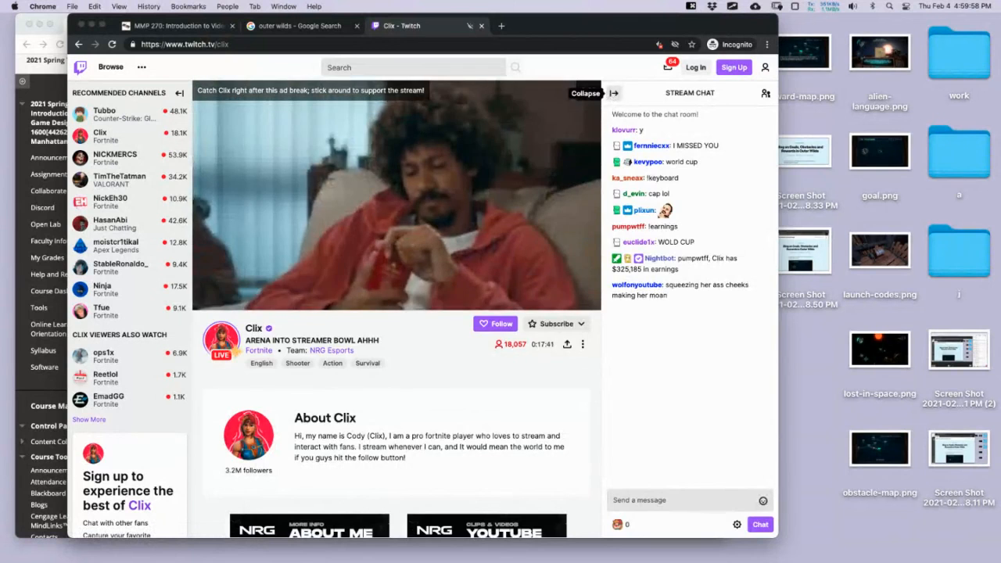
# Hide the stream chat and switch the player to Theatre Mode.
pyautogui.click(614, 93)
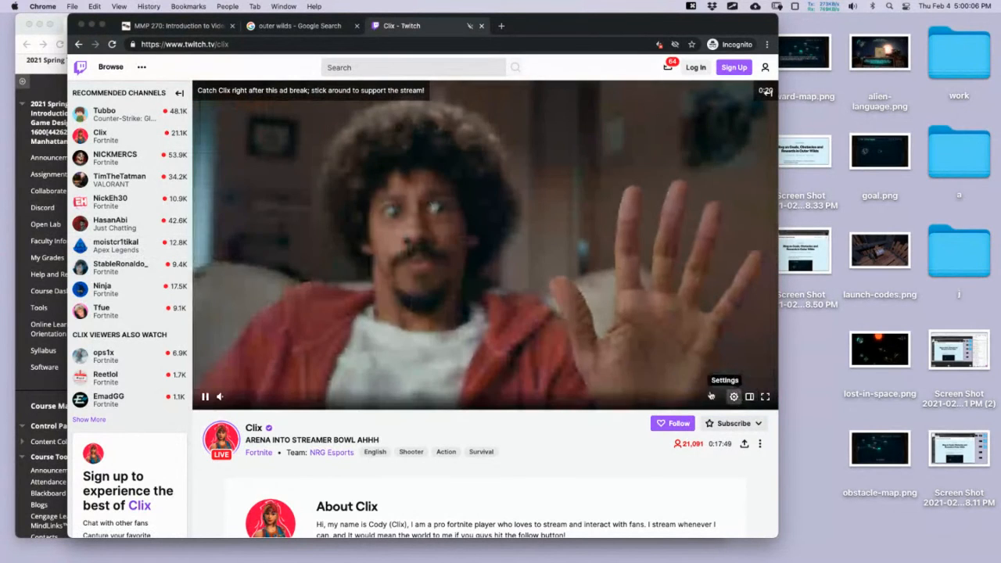
pyautogui.click(750, 397)
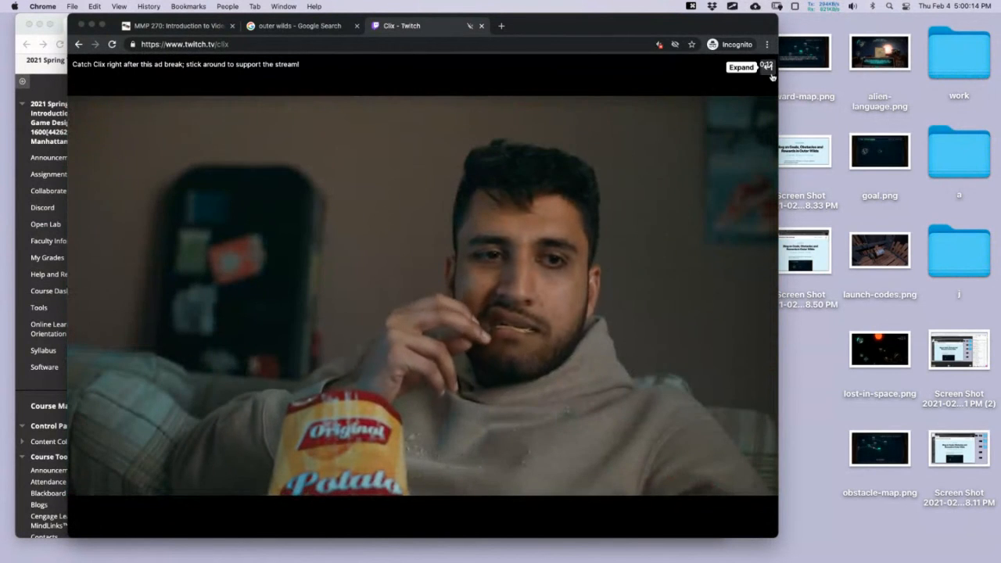
pyautogui.click(771, 70)
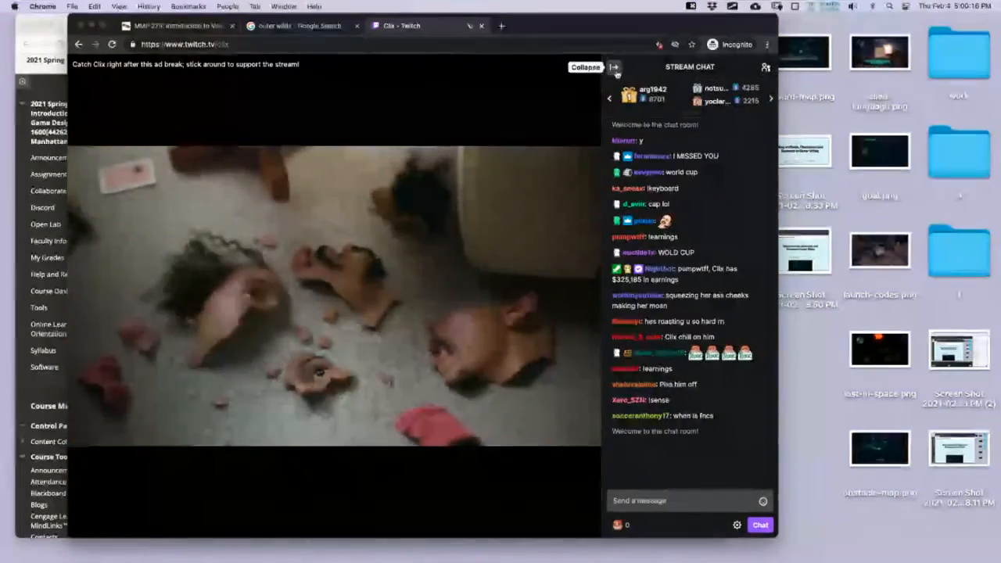
pyautogui.click(616, 68)
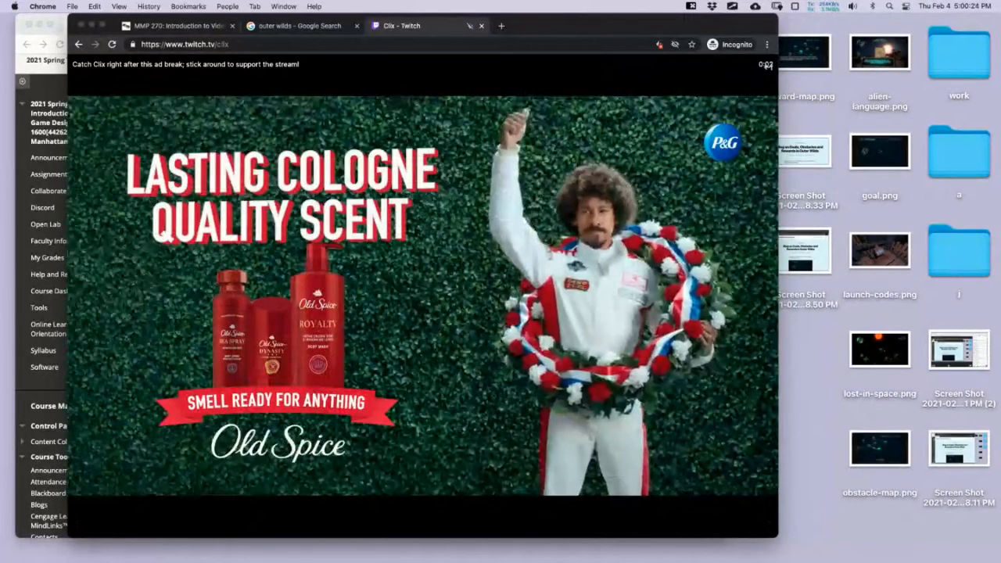
# Capture the browser window with the stream, dismiss the Markup preview, and close the Twitch tab.
pyautogui.press('super+shift+4')
pyautogui.press('space')
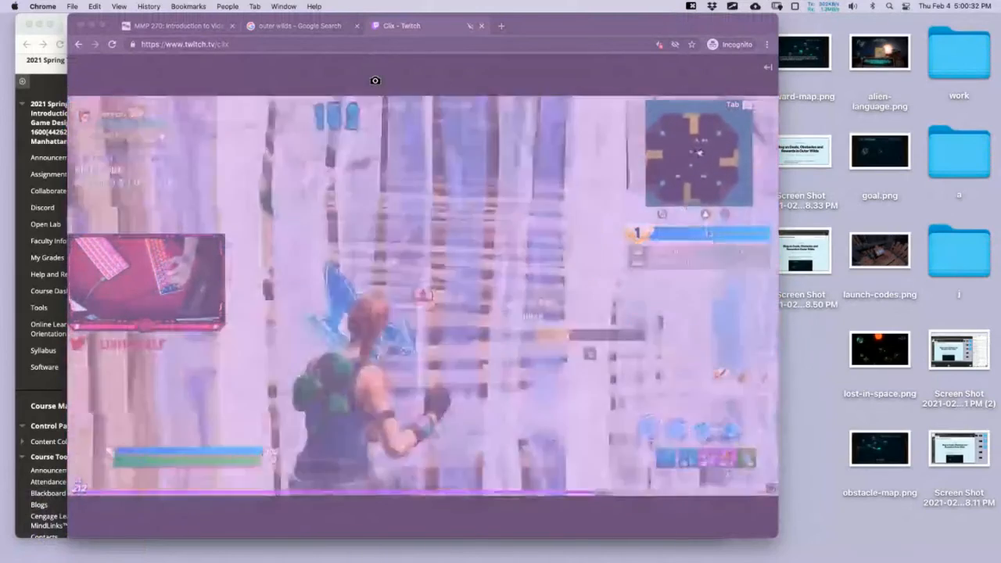
pyautogui.click(377, 82)
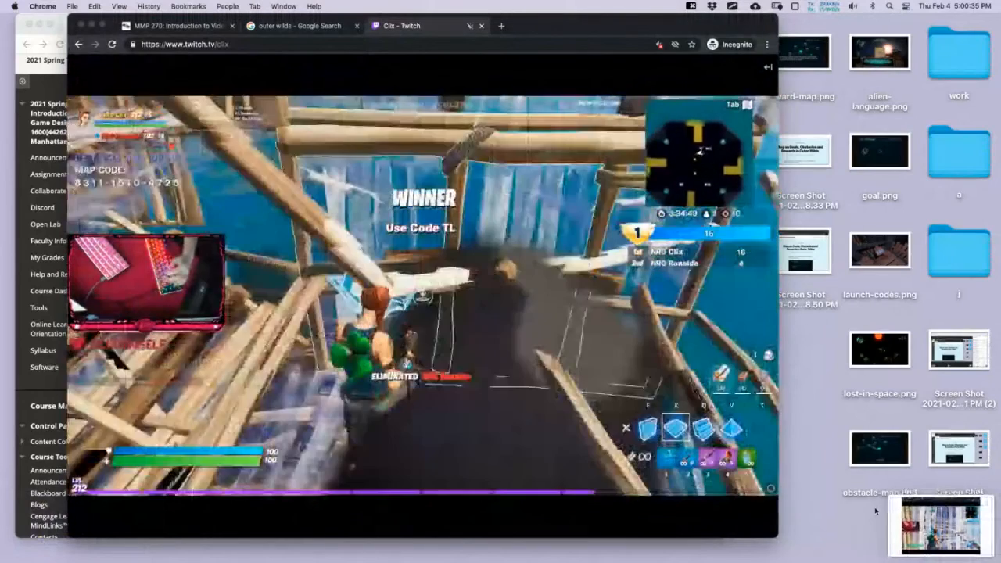
pyautogui.click(943, 525)
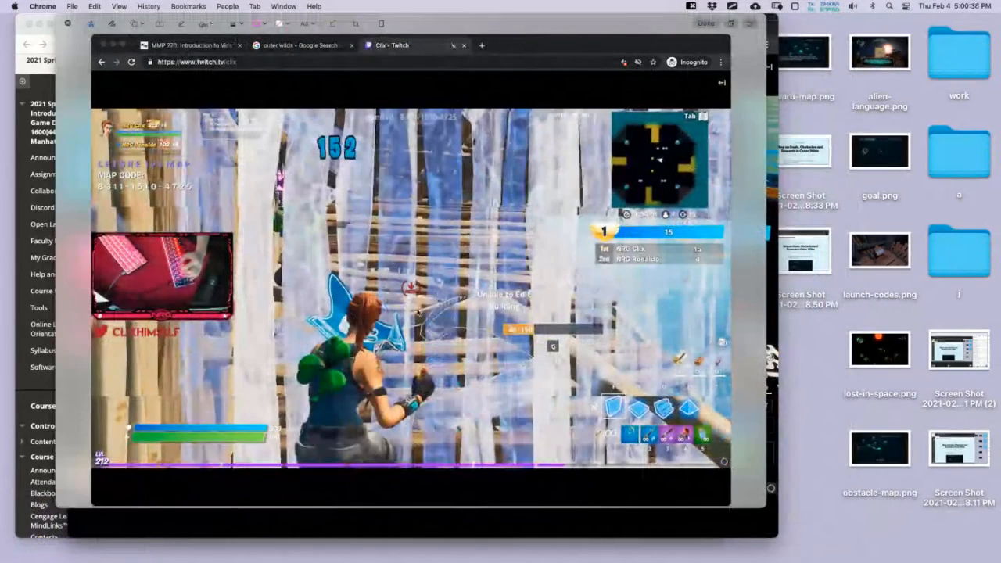
pyautogui.click(68, 23)
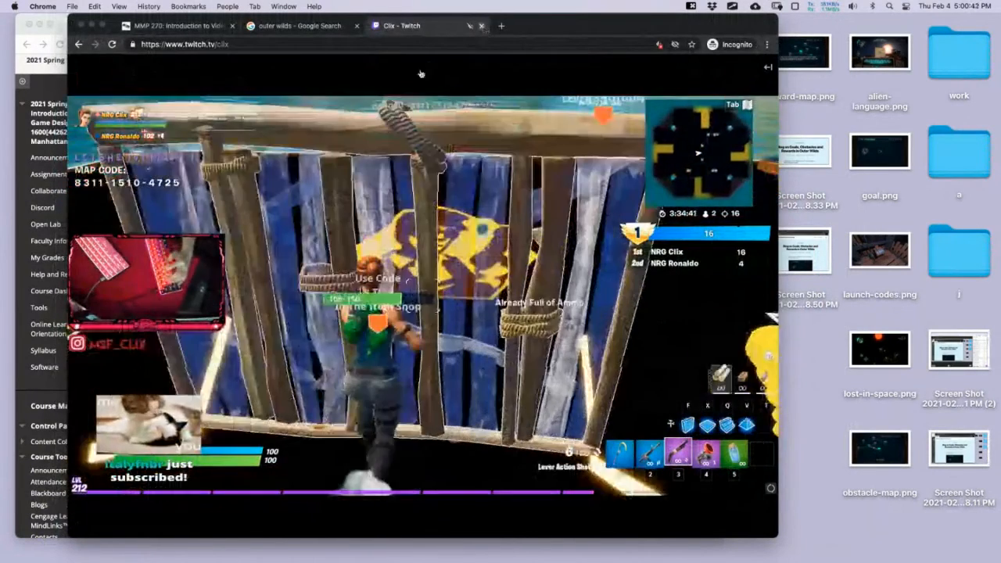
pyautogui.press('super+w')
# Switch to the 'outer wilds' Google results and view its image results.
pyautogui.click(291, 27)
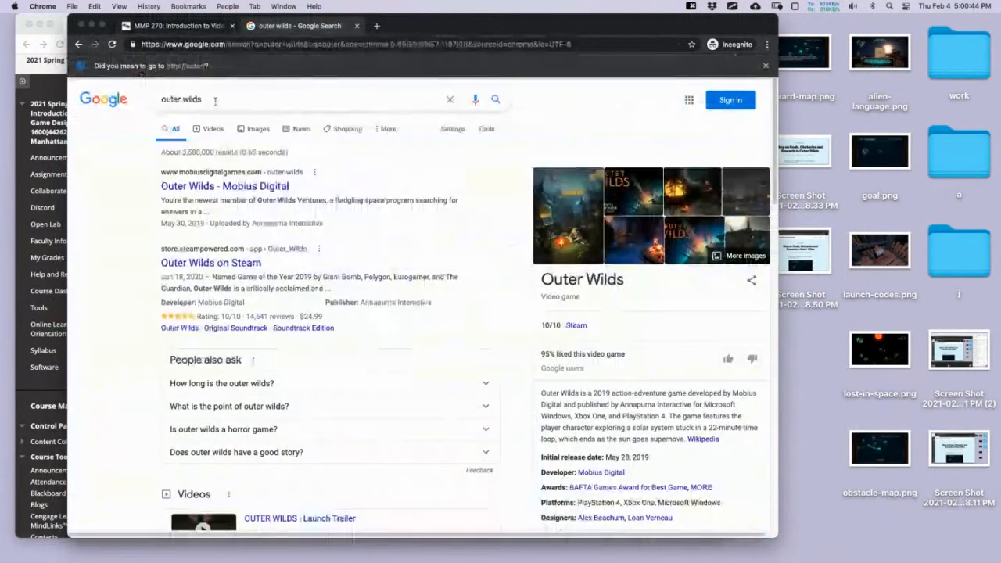
pyautogui.click(258, 129)
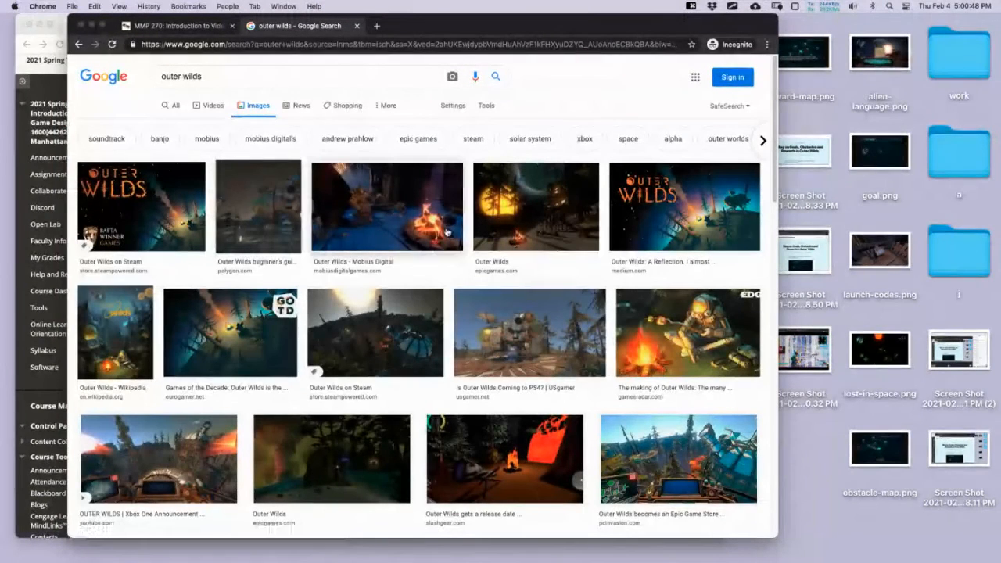
pyautogui.click(360, 199)
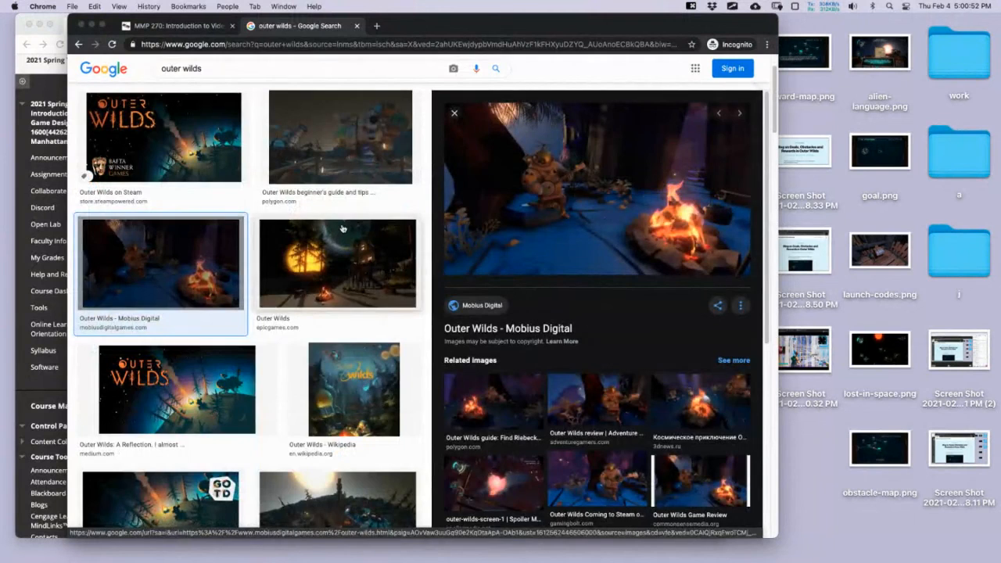
pyautogui.scroll(2, 342, 233)
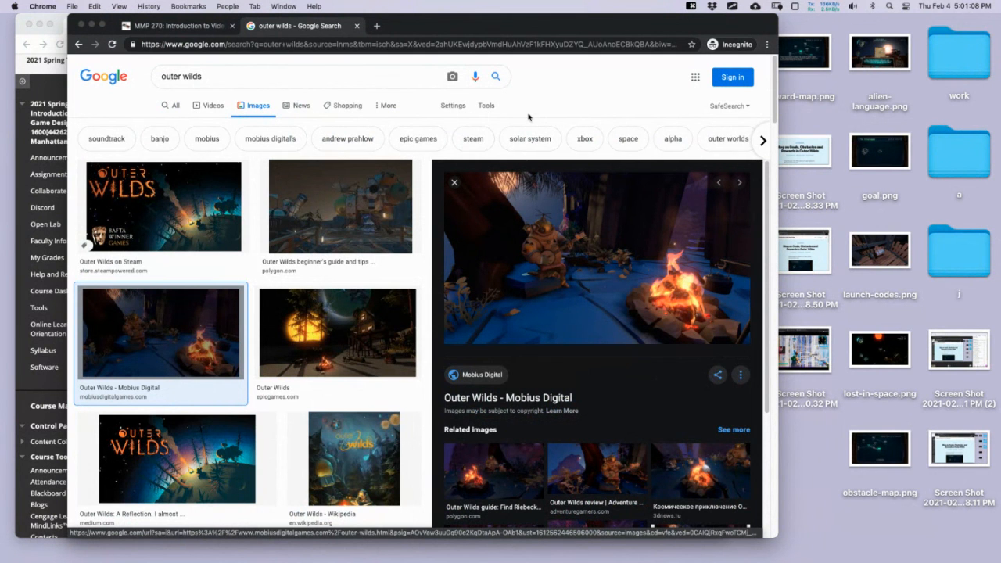
# Filter the images by Usage Rights to Creative Commons licenses.
pyautogui.click(466, 109)
pyautogui.click(486, 106)
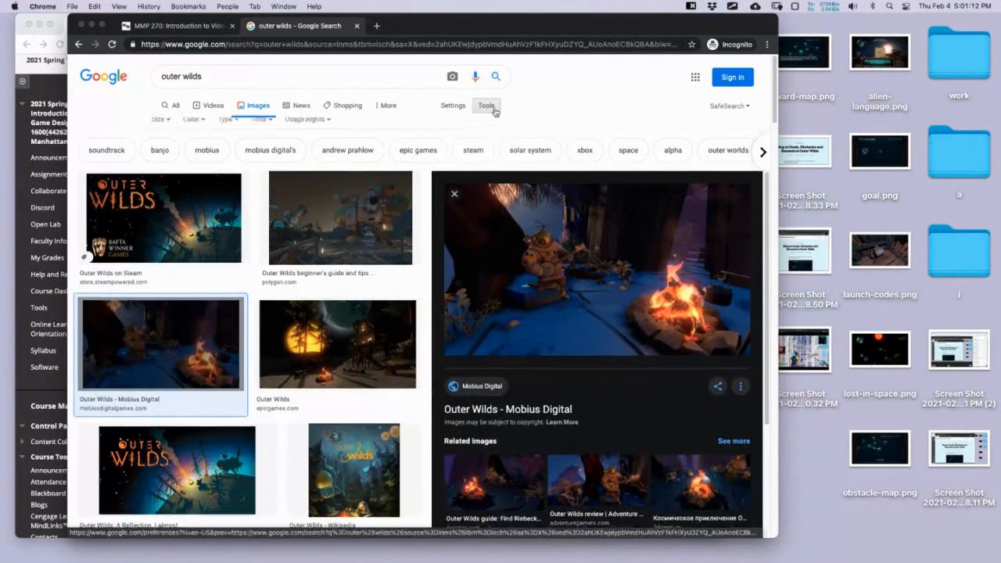
pyautogui.click(293, 125)
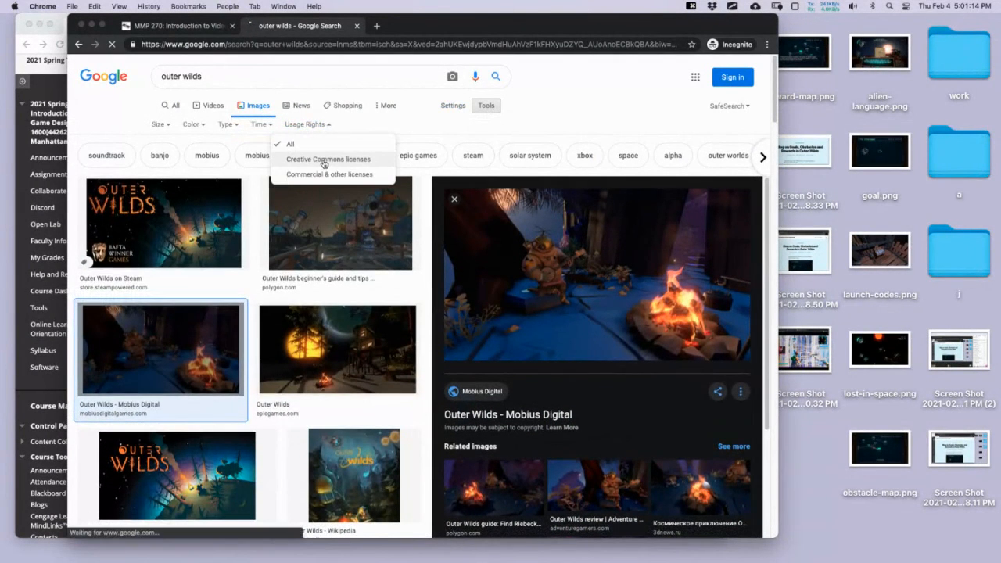
pyautogui.click(324, 162)
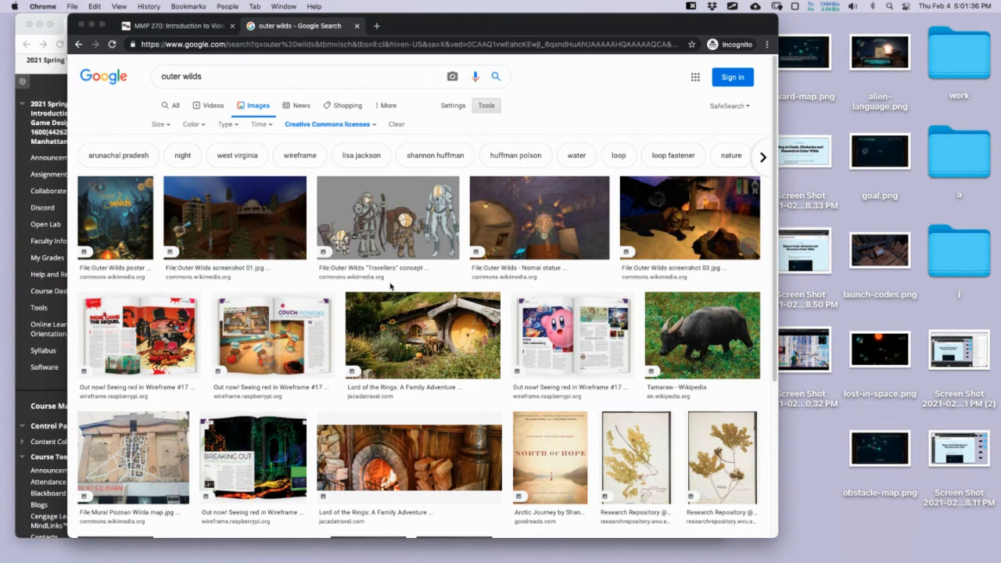
# Close the Google tab and scroll through the 'Blog on Goals, Obstacles and Rewards in Outer Wilds' post and screenshots.
pyautogui.click(356, 26)
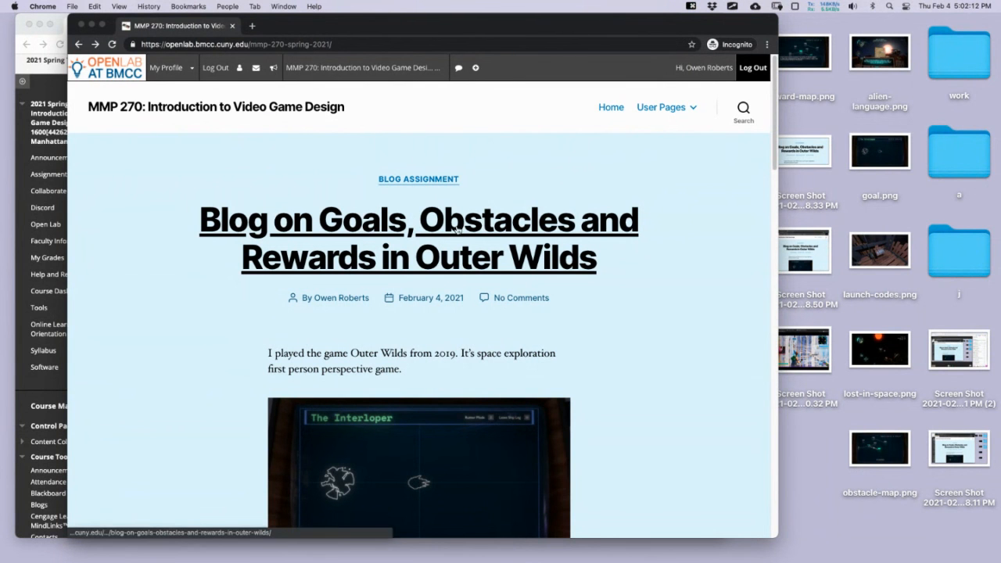
pyautogui.scroll(-5, 219, 336)
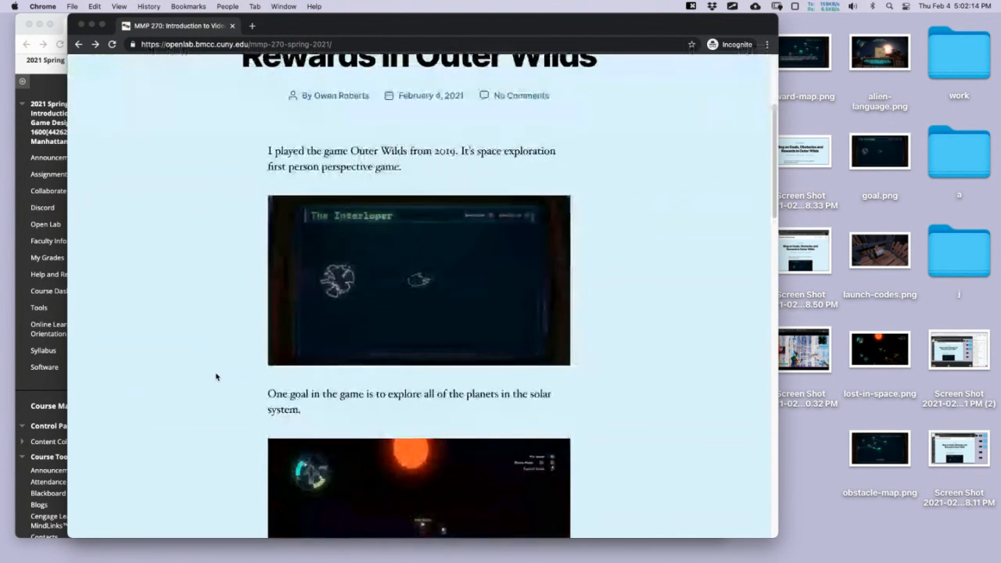
pyautogui.scroll(-10, 368, 352)
pyautogui.scroll(-3, 368, 337)
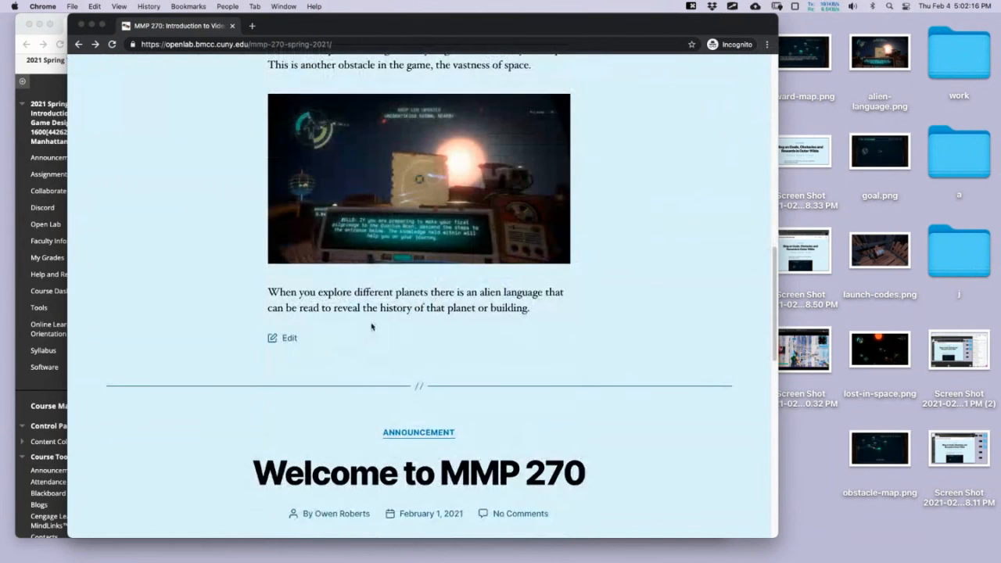
pyautogui.scroll(10, 373, 327)
pyautogui.scroll(3, 372, 327)
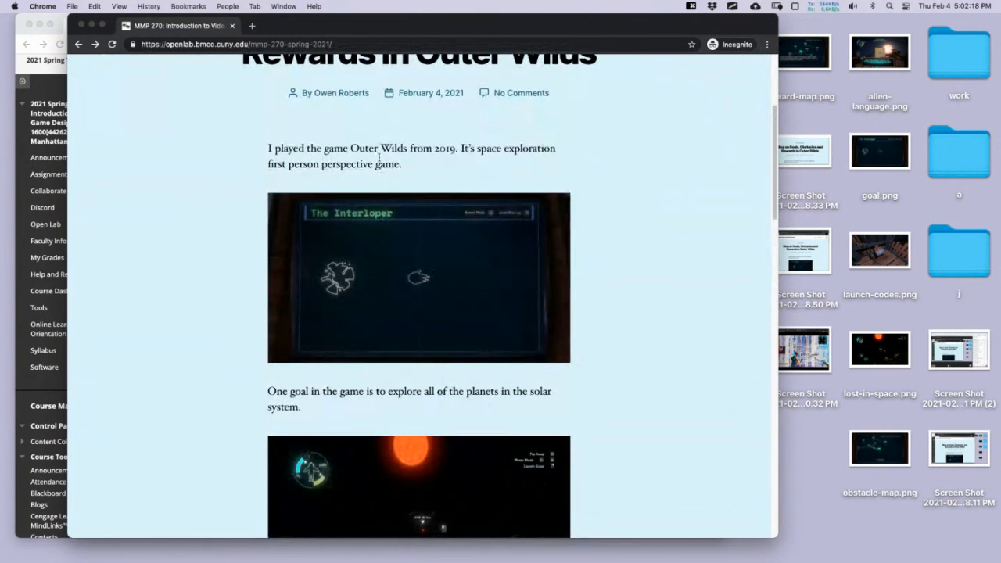
pyautogui.scroll(-5, 342, 322)
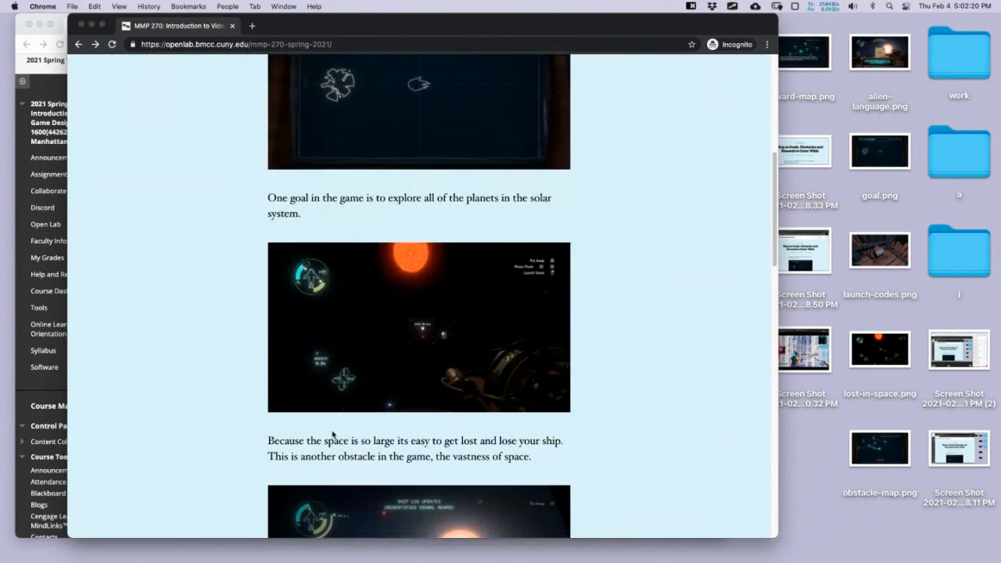
pyautogui.scroll(-5, 333, 392)
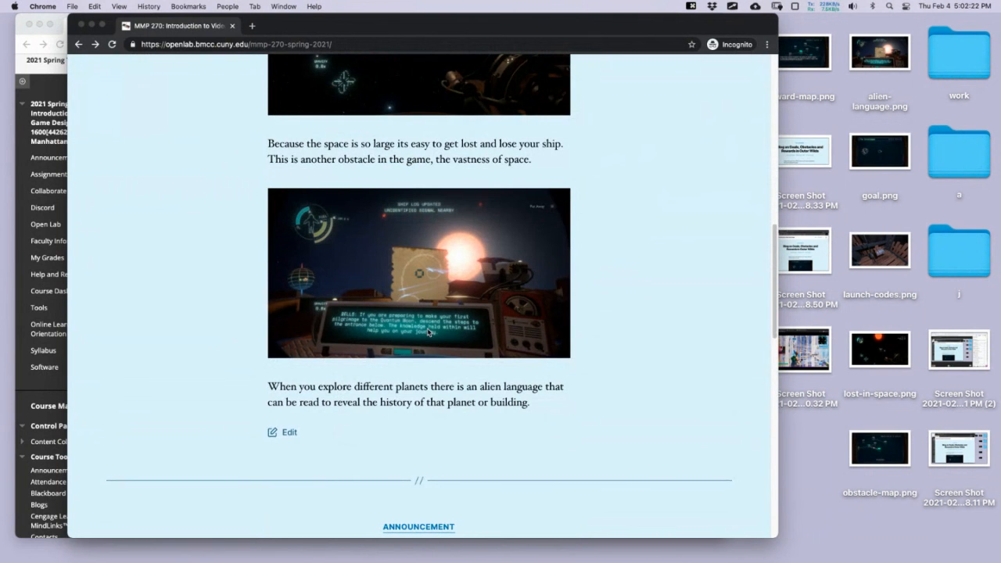
pyautogui.scroll(5, 465, 297)
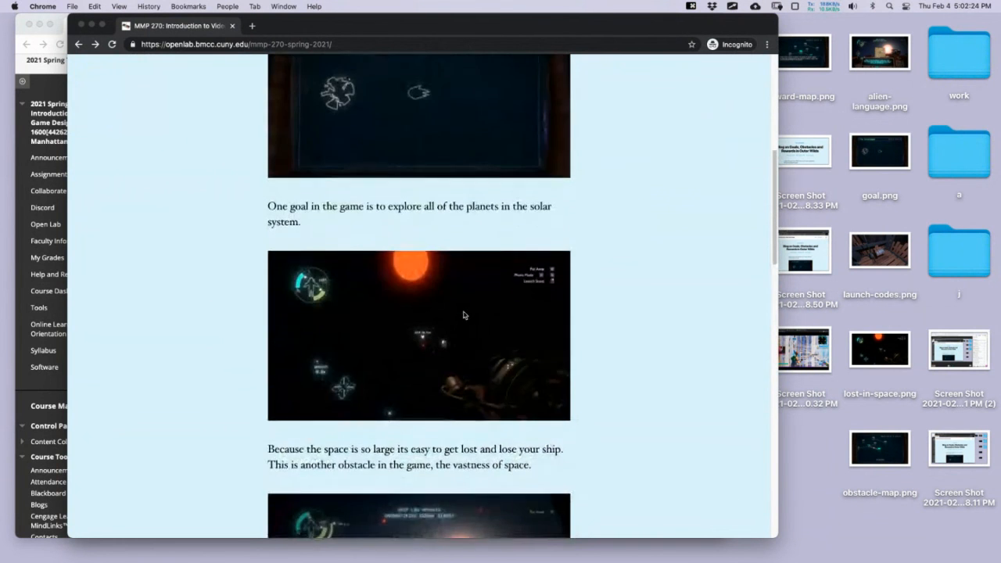
pyautogui.scroll(-3, 413, 297)
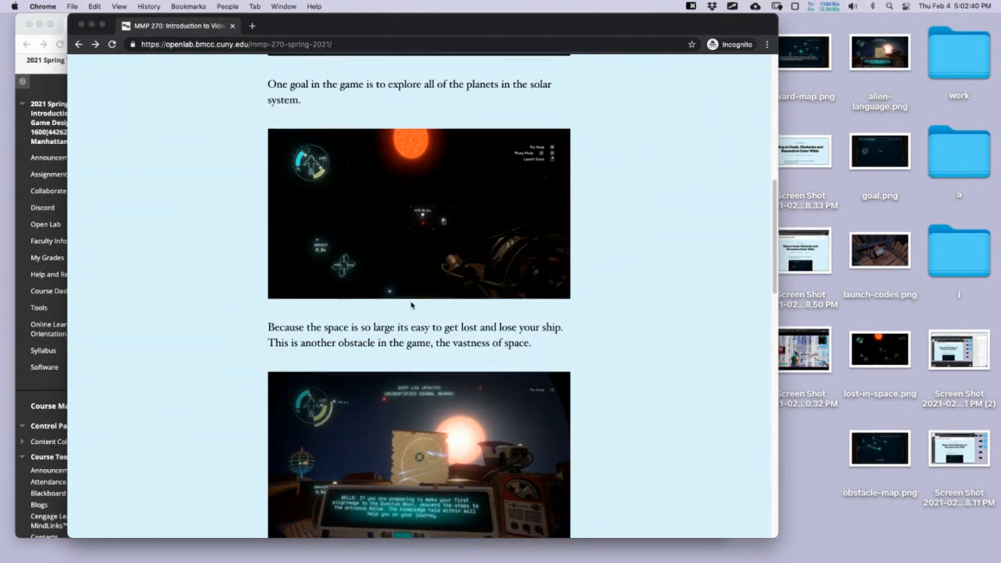
pyautogui.scroll(10, 412, 300)
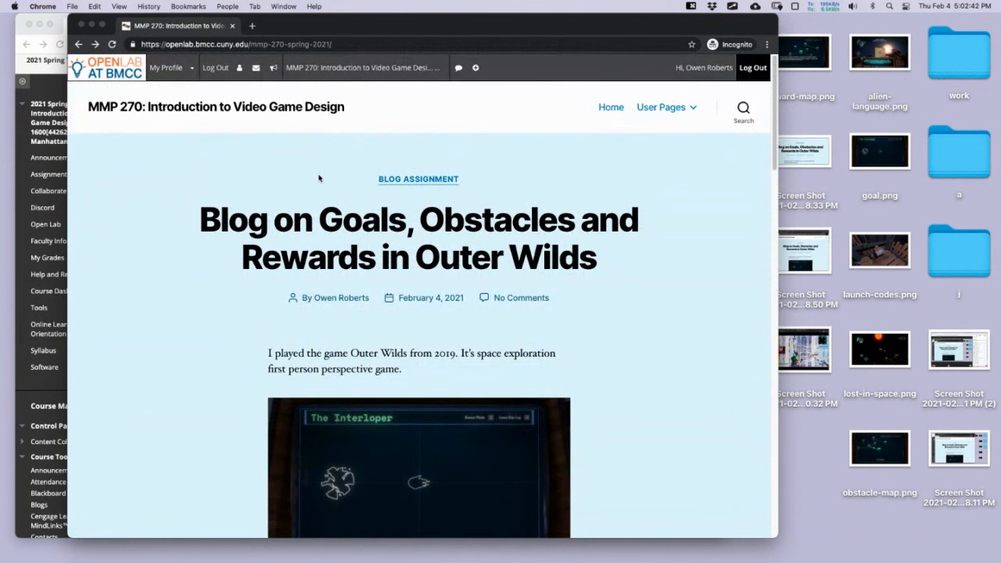